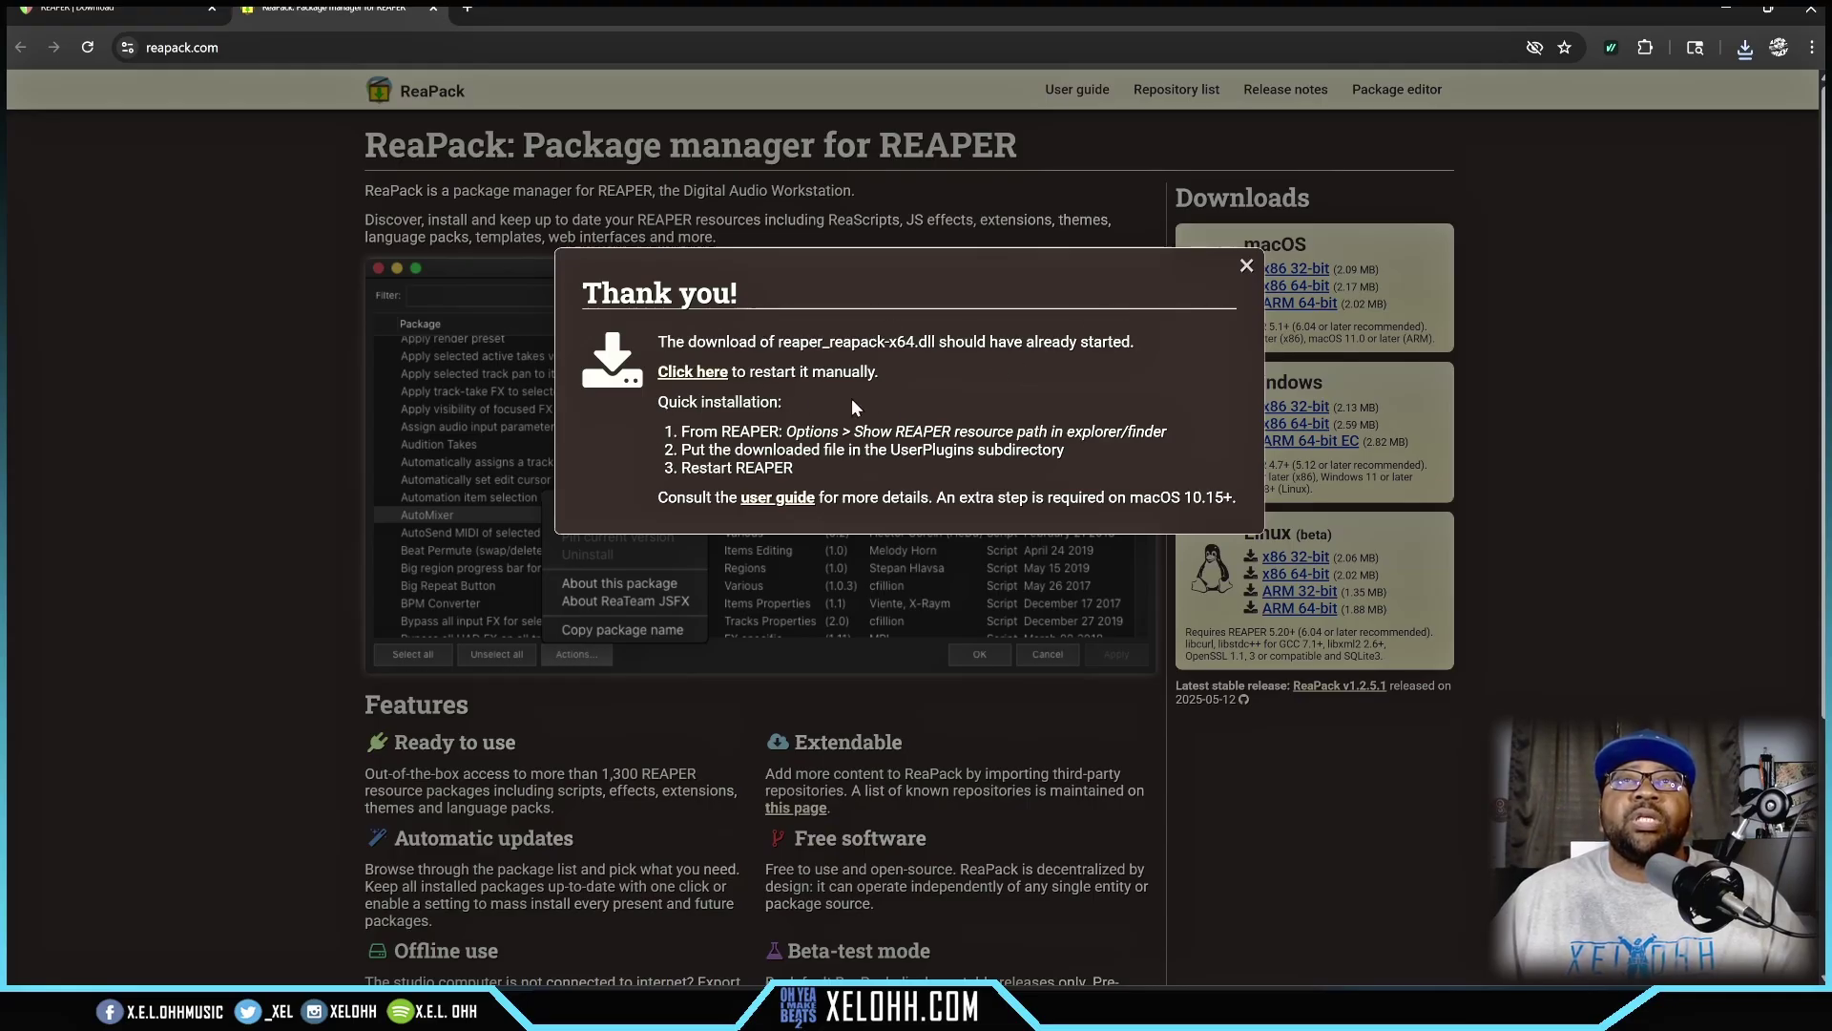
Step: Dismiss the ReaPack download notice and look over the featured REAPER setup files on xelohh.com
{"action": "left_click", "coordinate": [1245, 268]}
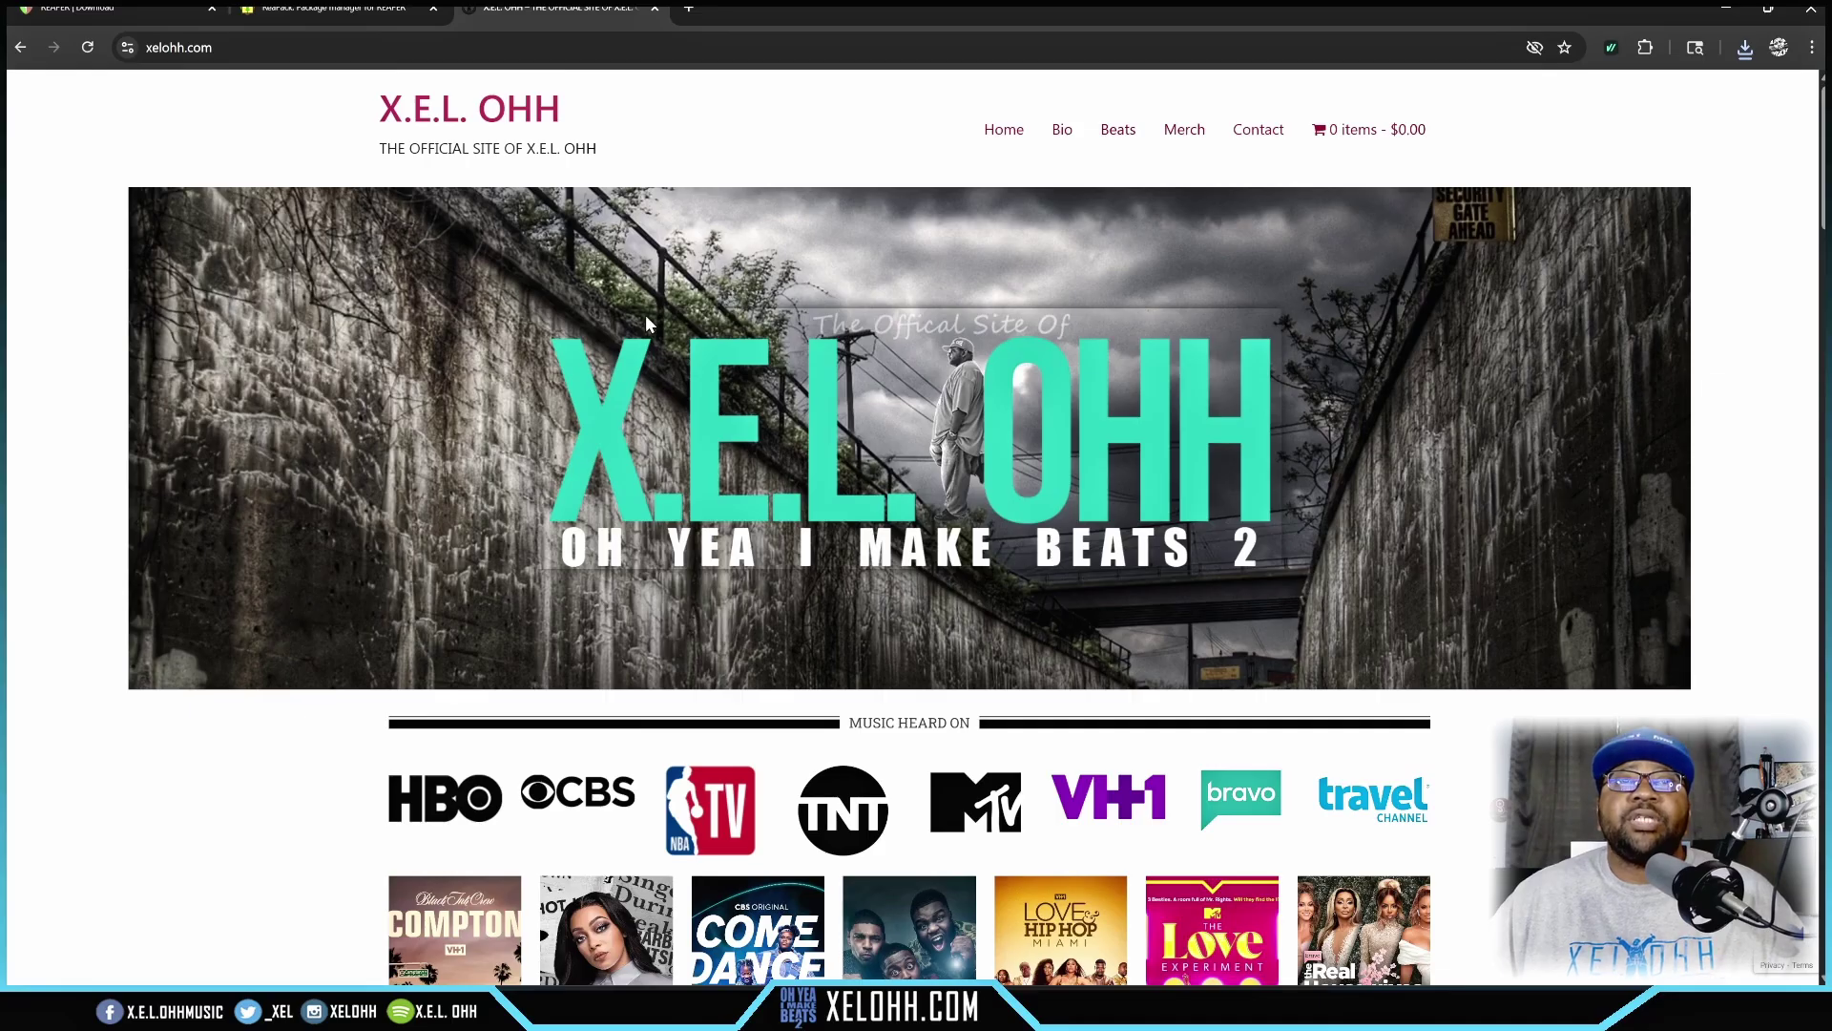
{"action": "scroll", "coordinate": [495, 436], "scroll_direction": "down", "scroll_amount": 5}
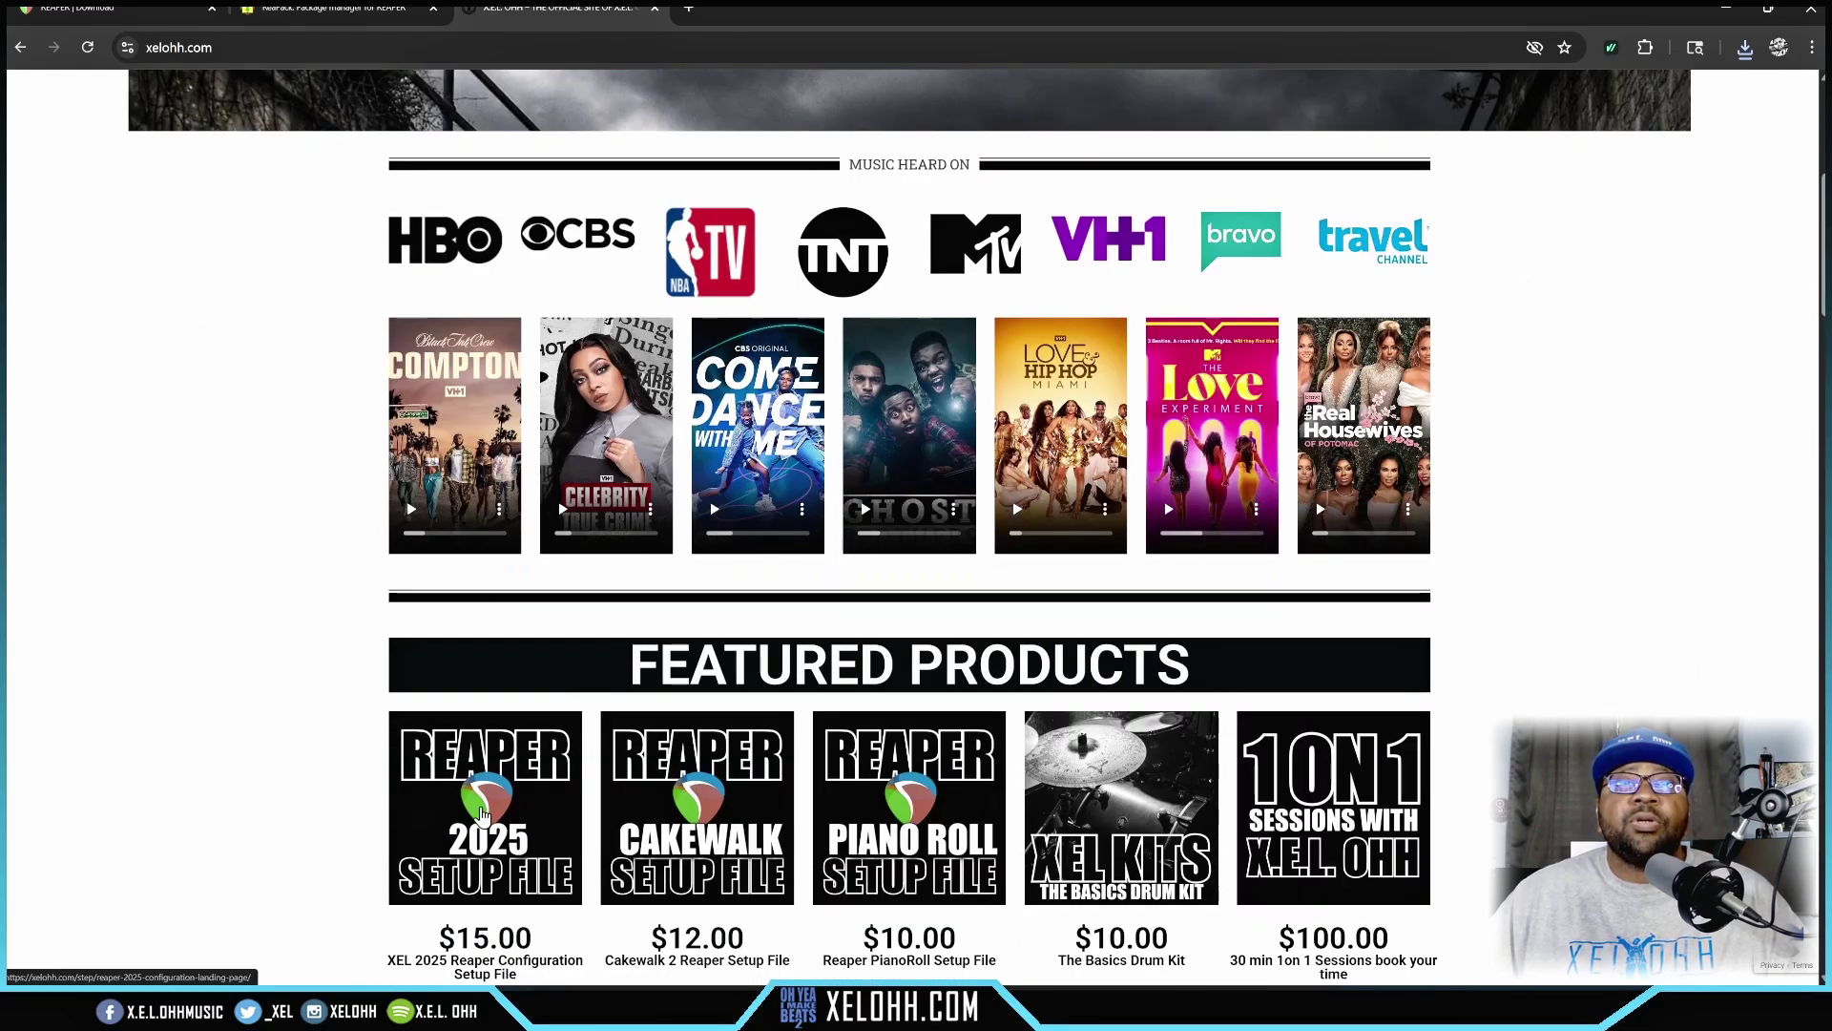
{"action": "scroll", "coordinate": [482, 816], "scroll_direction": "down", "scroll_amount": 2}
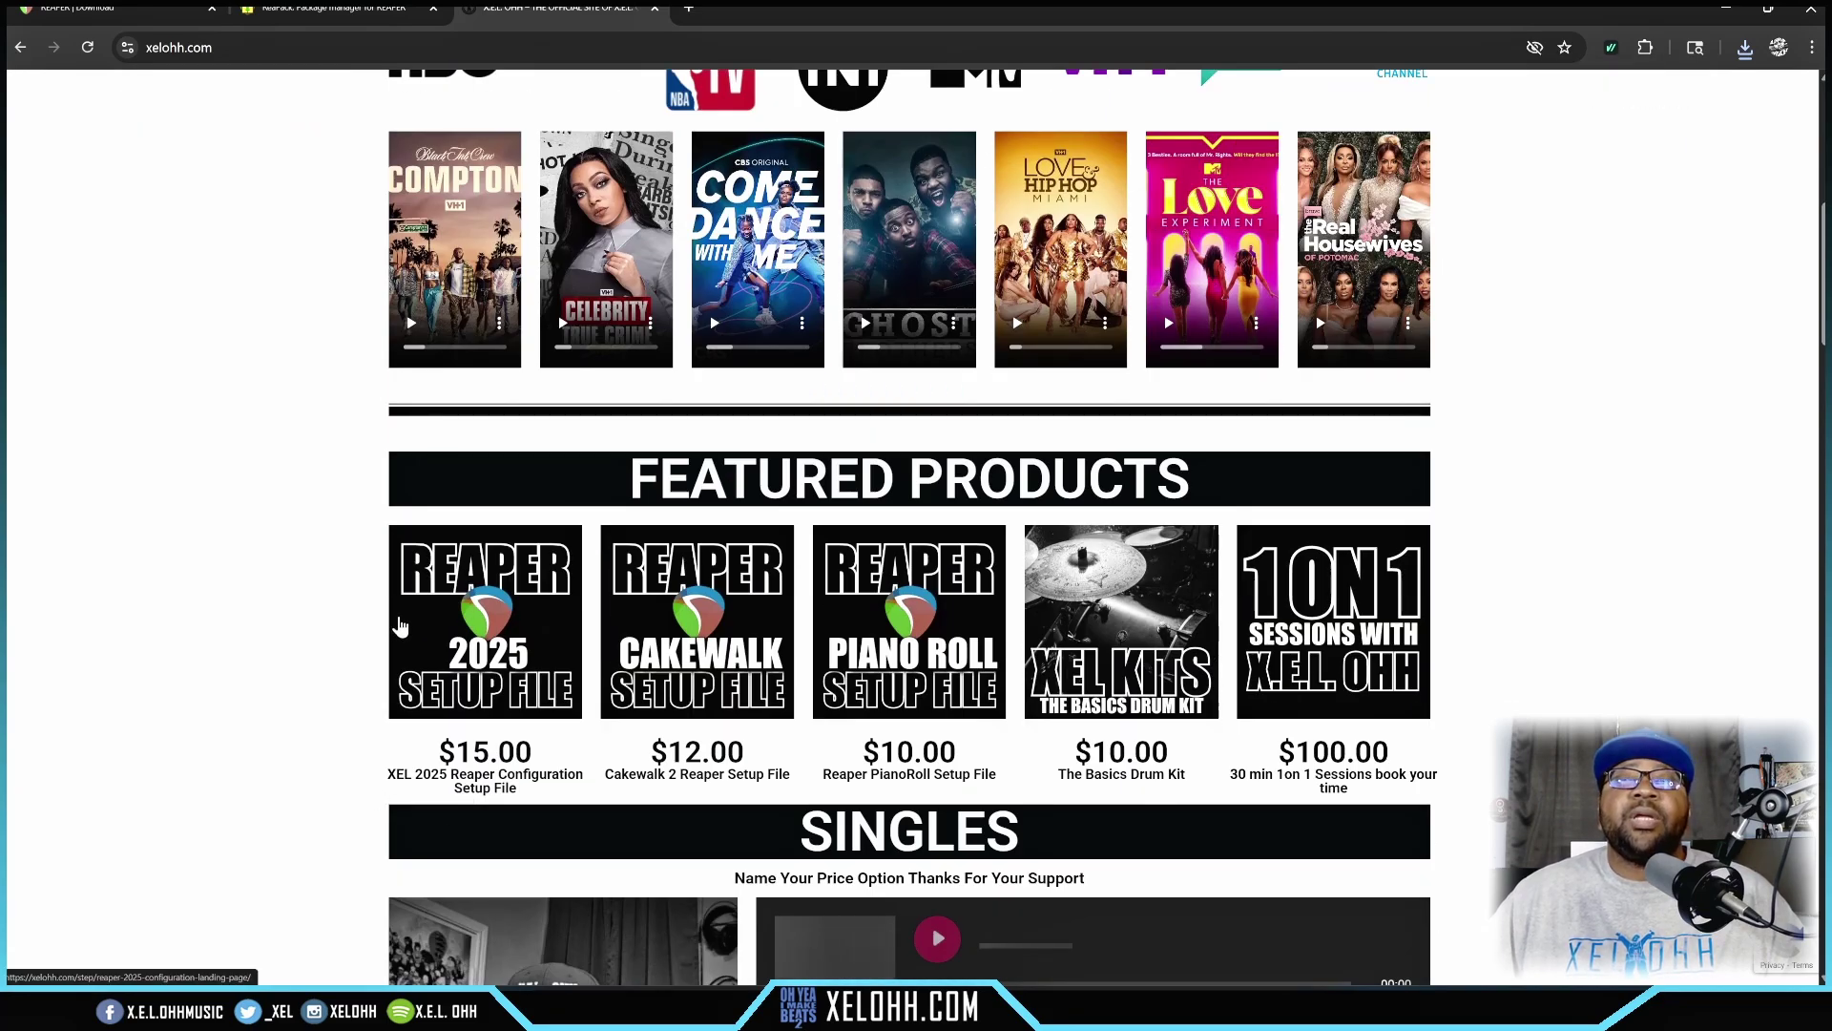
{"action": "scroll", "coordinate": [372, 611], "scroll_direction": "down", "scroll_amount": 2}
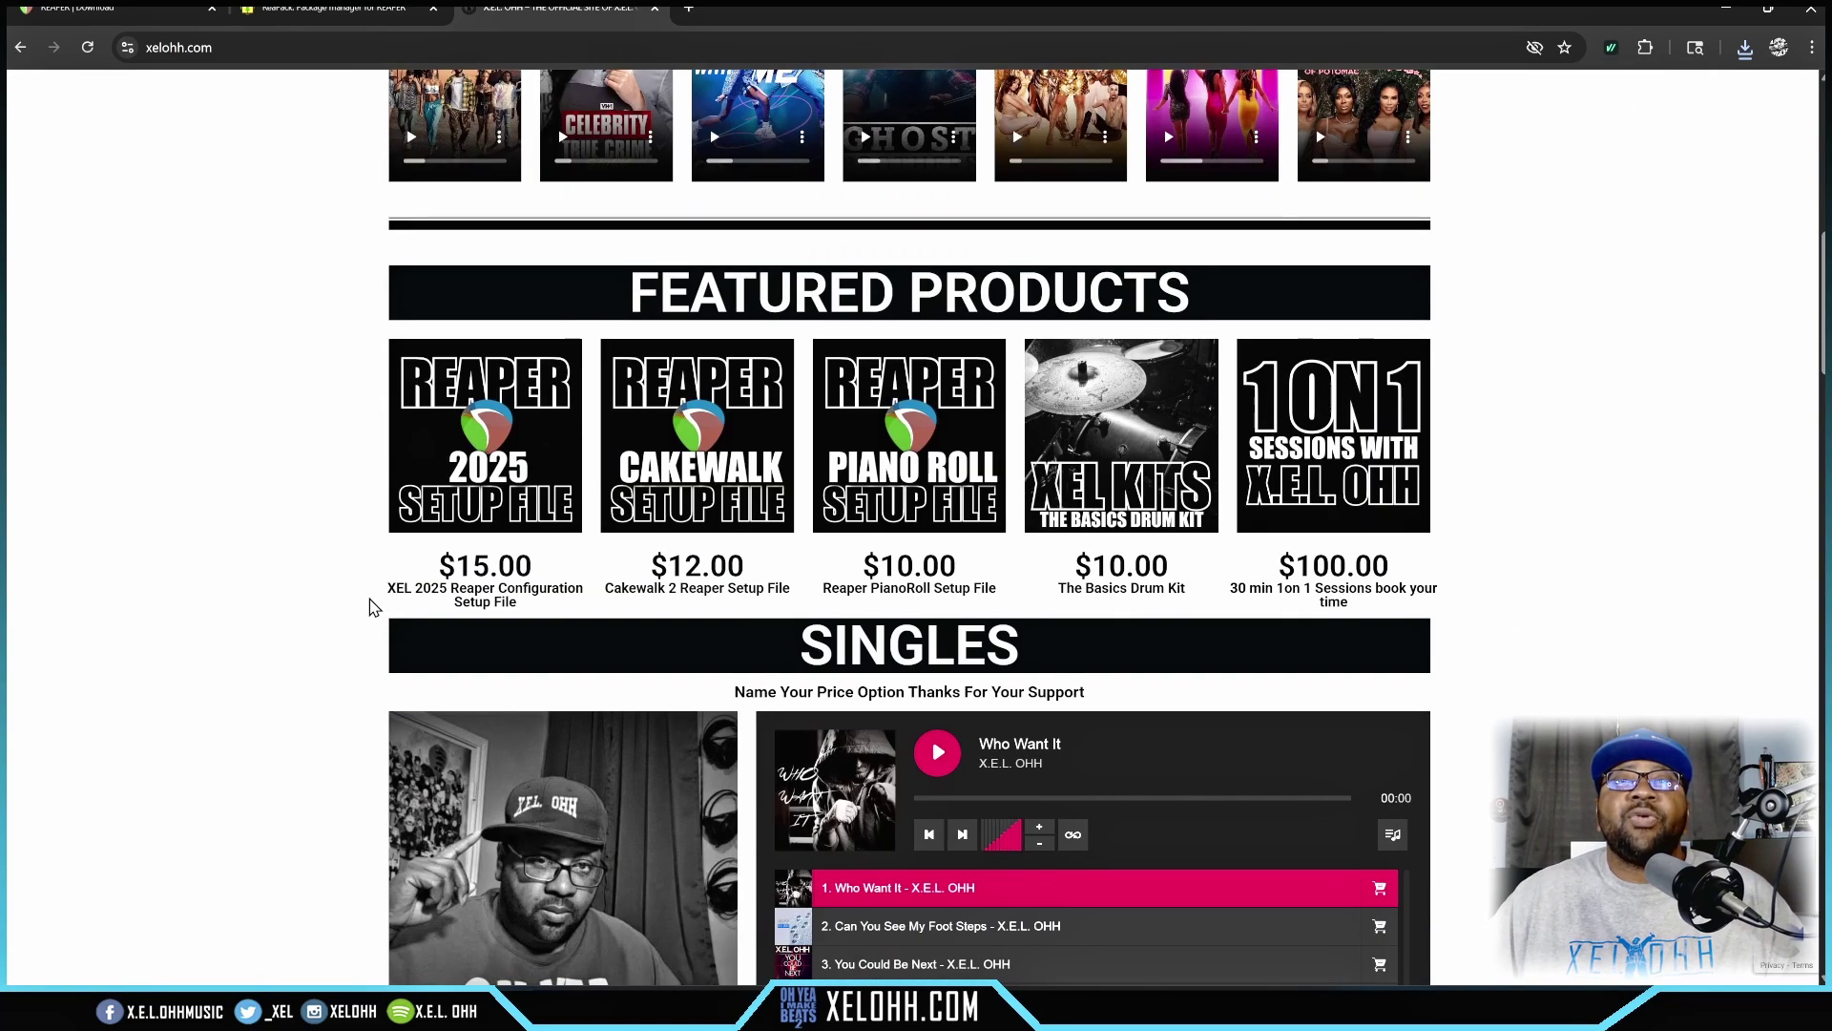
{"action": "scroll", "coordinate": [372, 607], "scroll_direction": "up", "scroll_amount": 6}
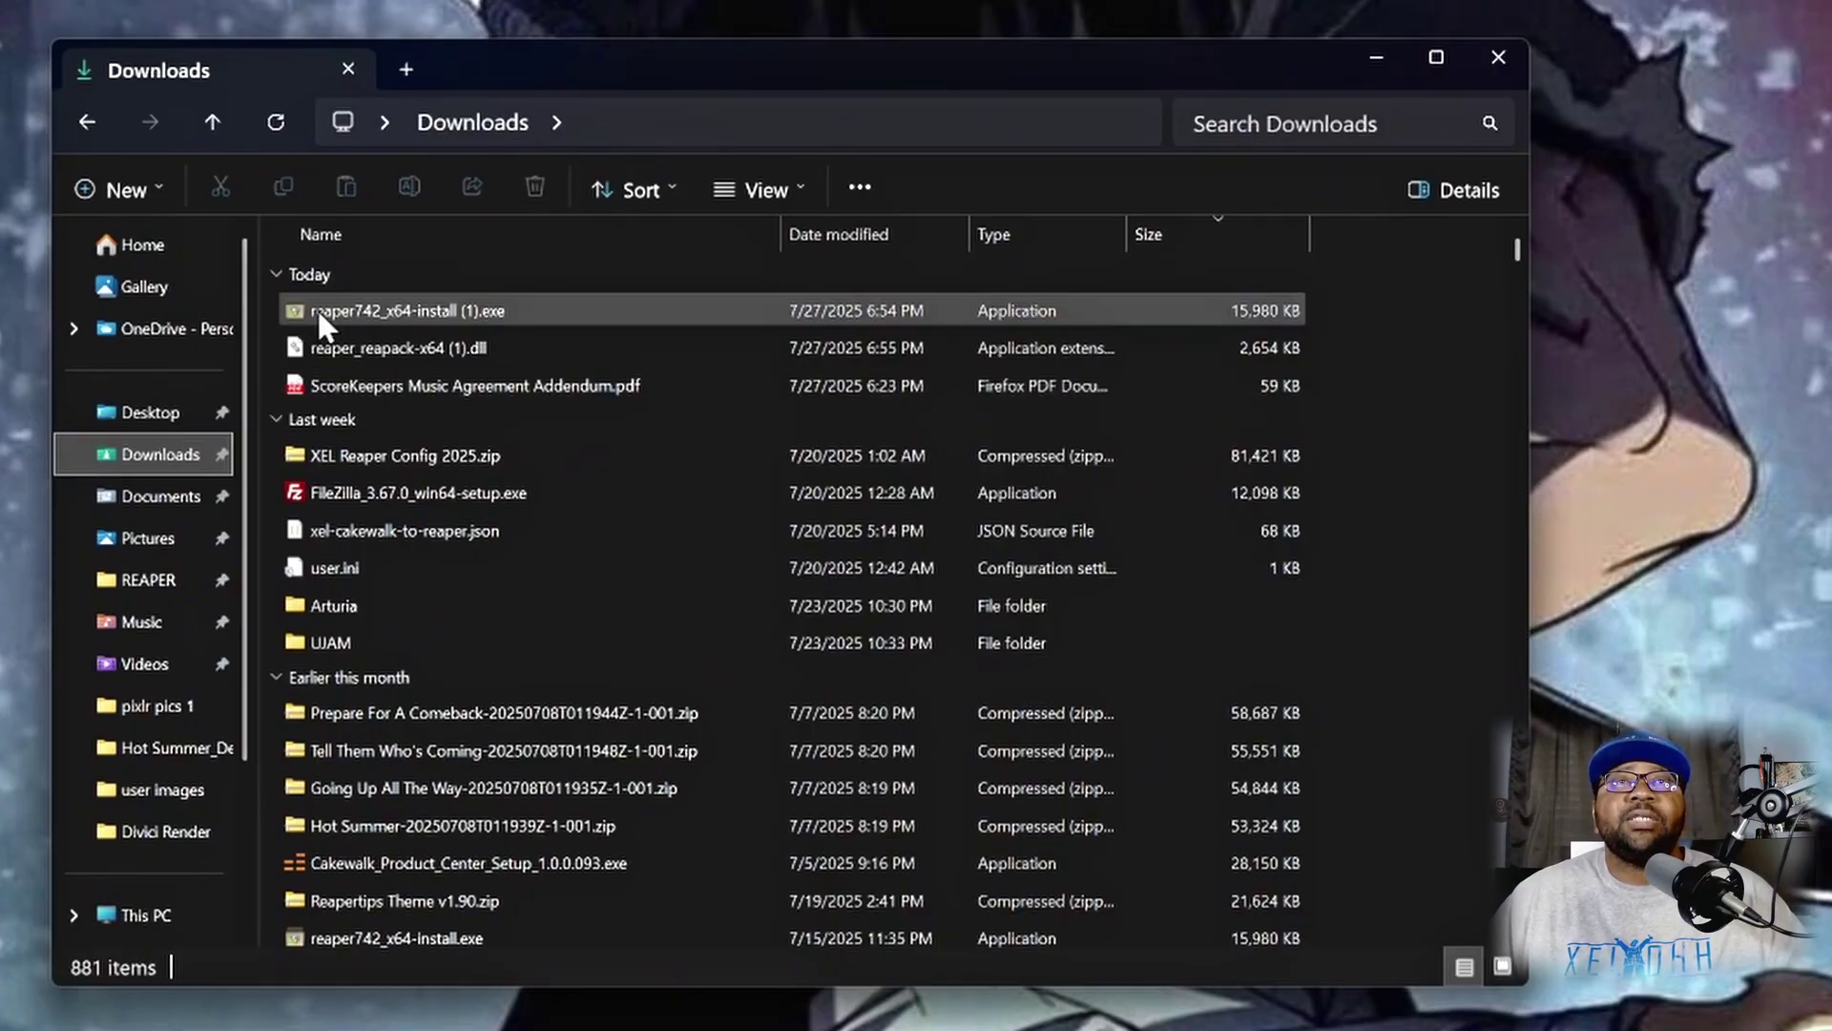
Step: Run reaper742_x64-install (1).exe from Downloads, accept the license agreement and enable the portable install option
{"action": "double_click", "coordinate": [399, 312]}
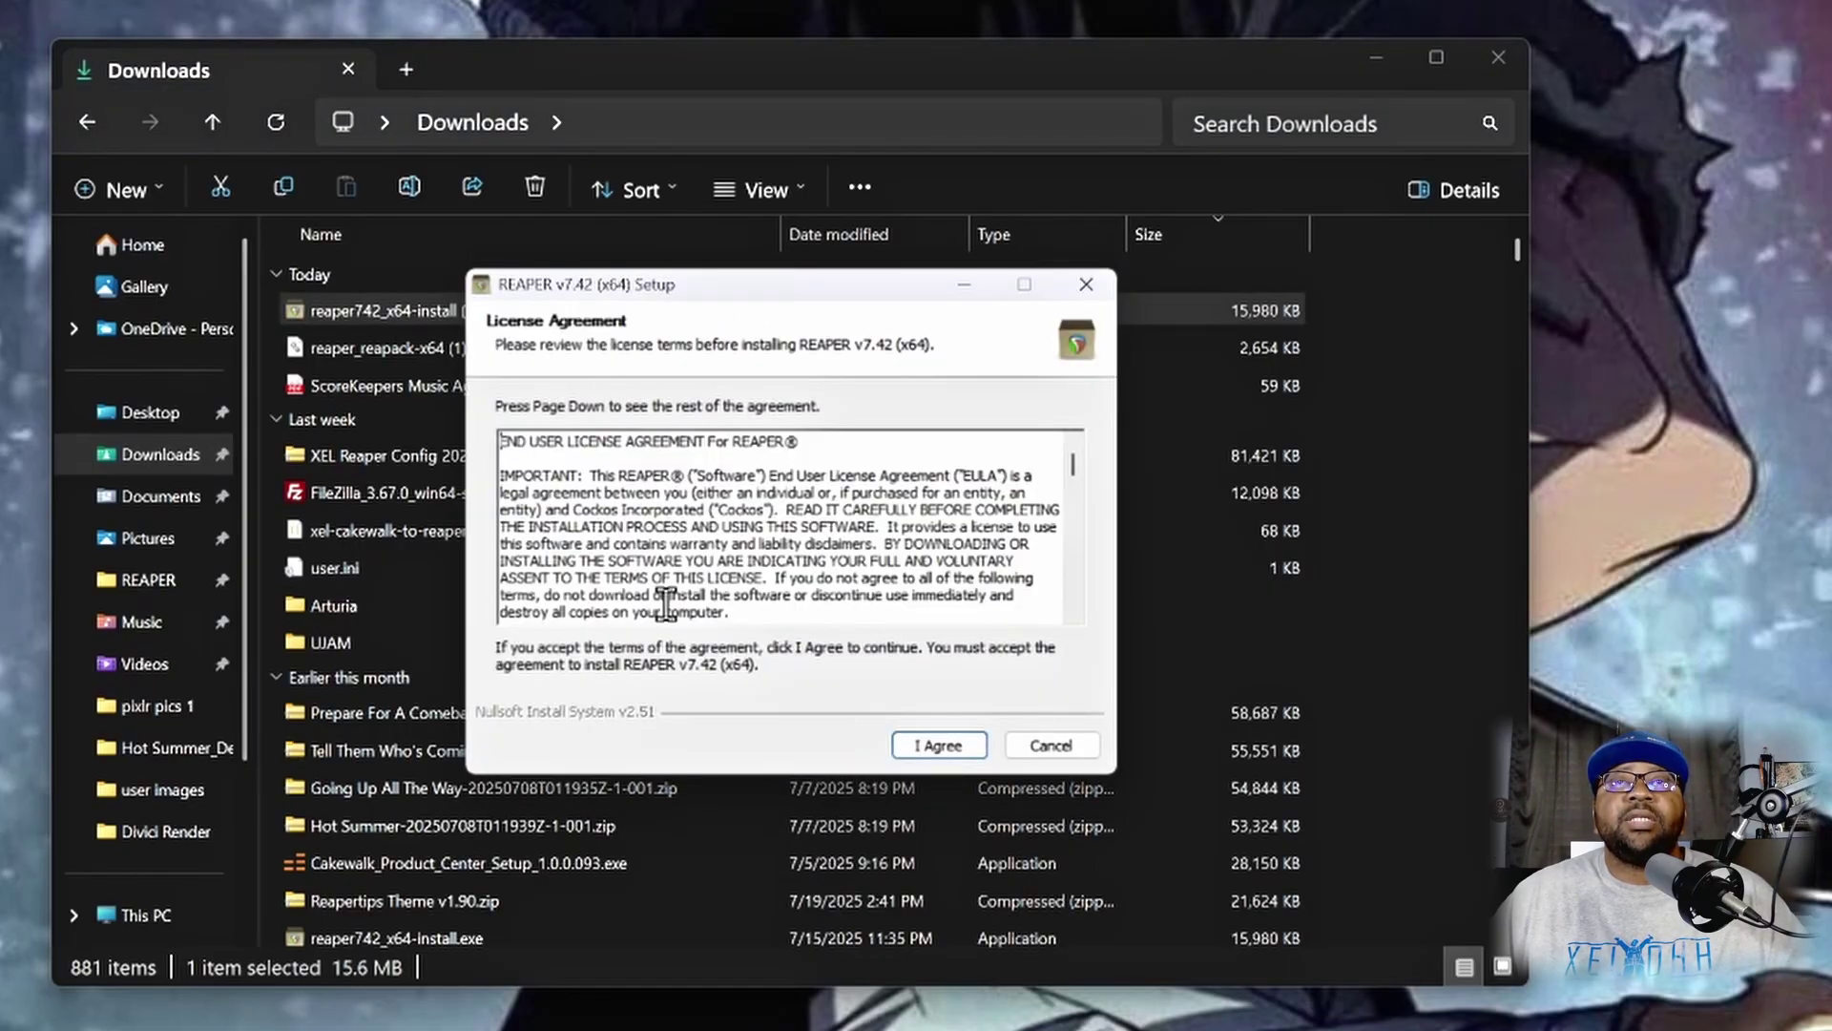
{"action": "left_click", "coordinate": [940, 745]}
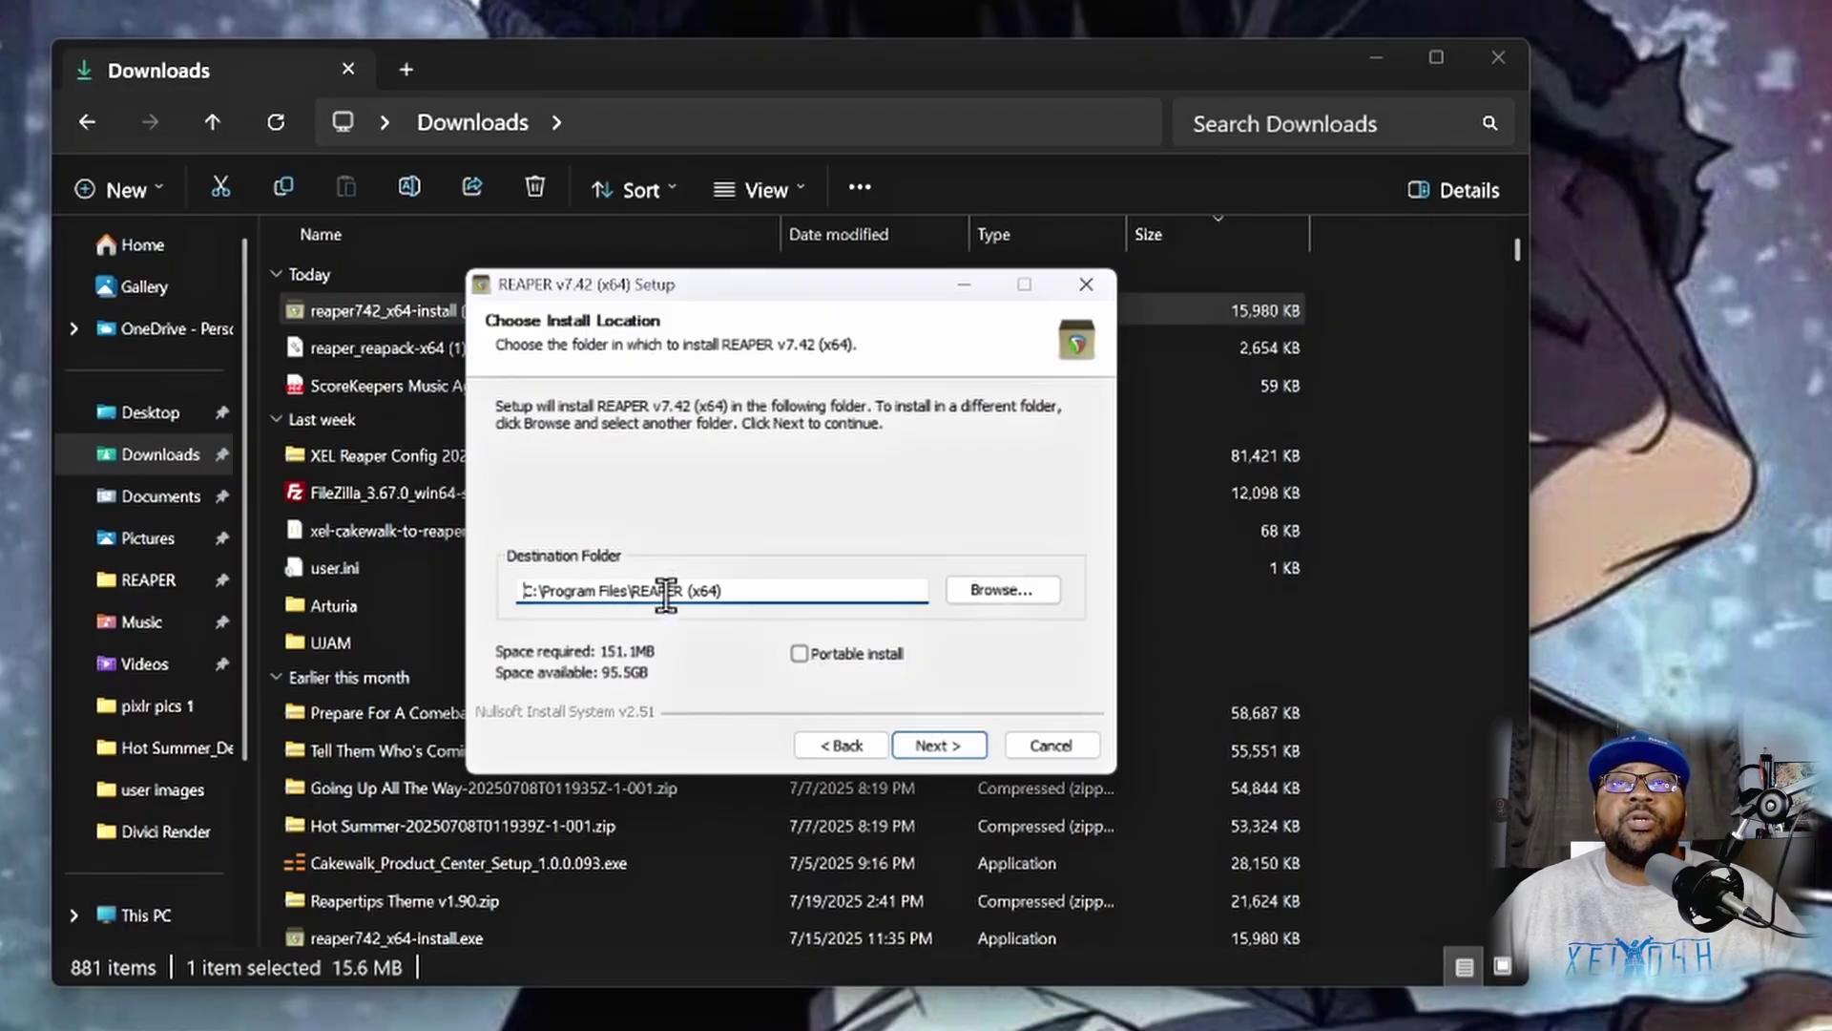
{"action": "left_click", "coordinate": [799, 655]}
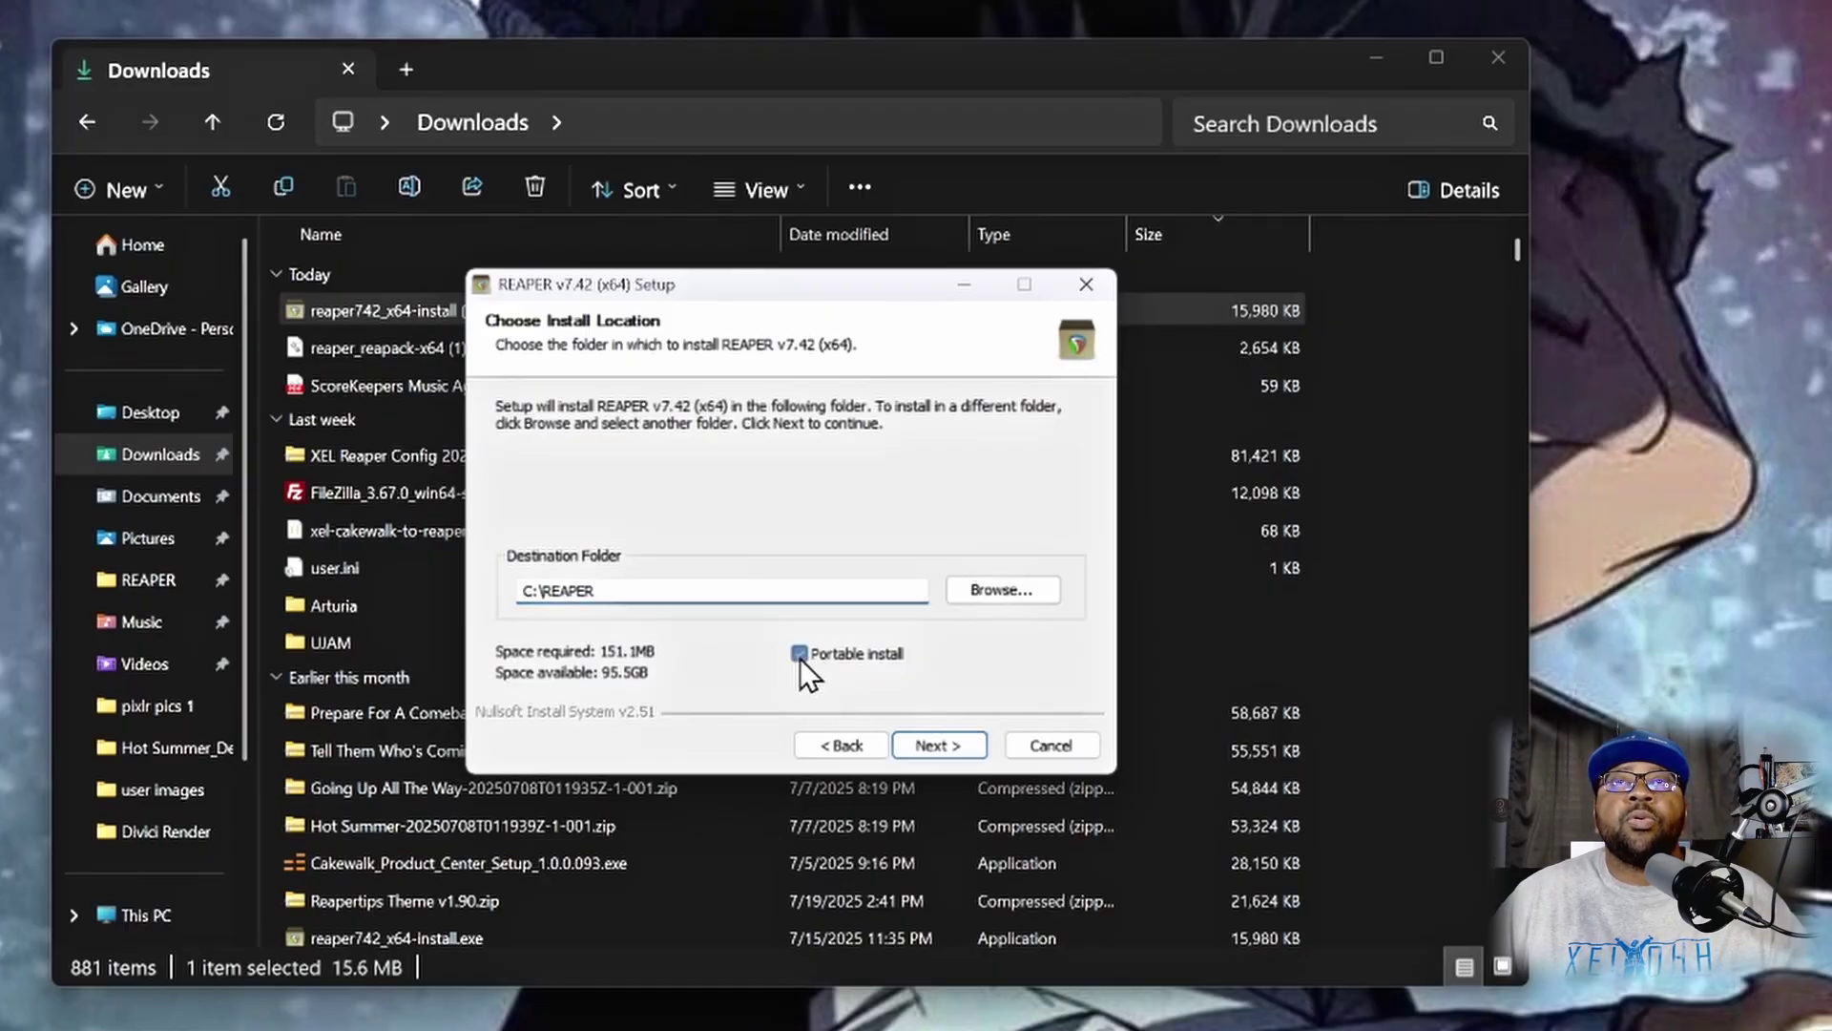
Step: Browse for the installation destination and select the LEXAR (F:) drive
{"action": "left_click", "coordinate": [1021, 592]}
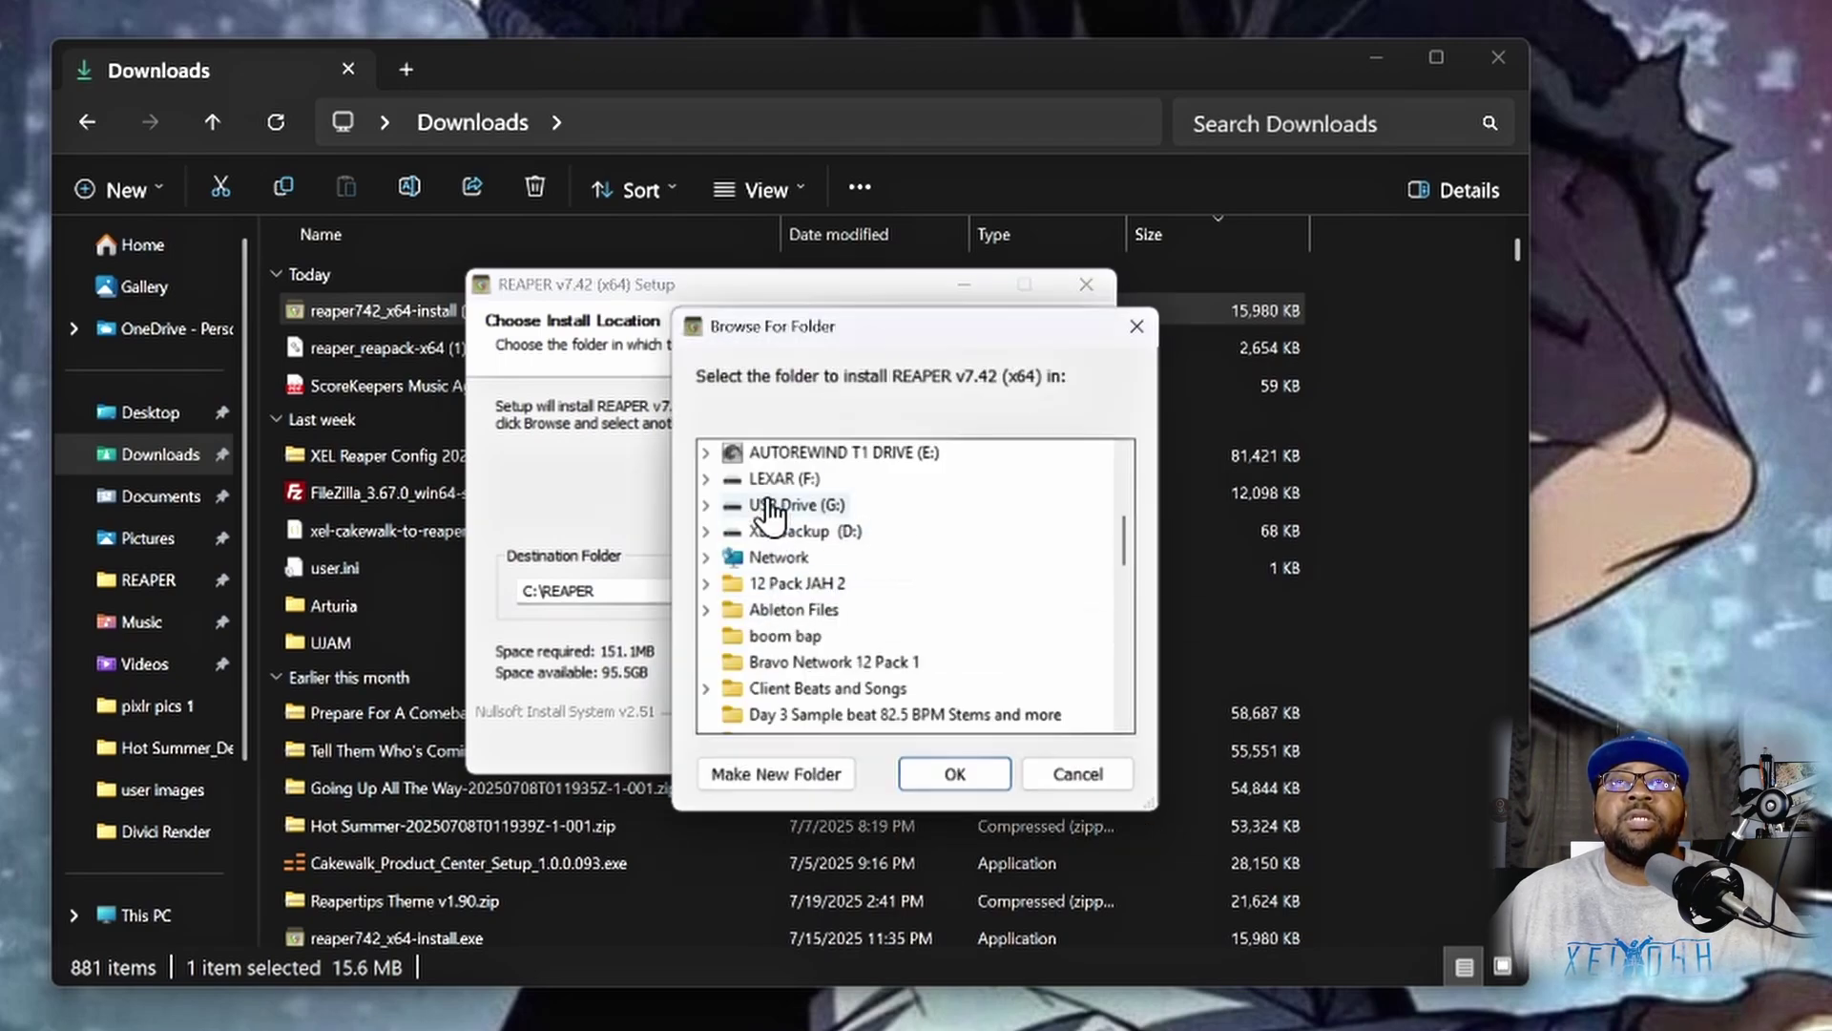
{"action": "double_click", "coordinate": [785, 479]}
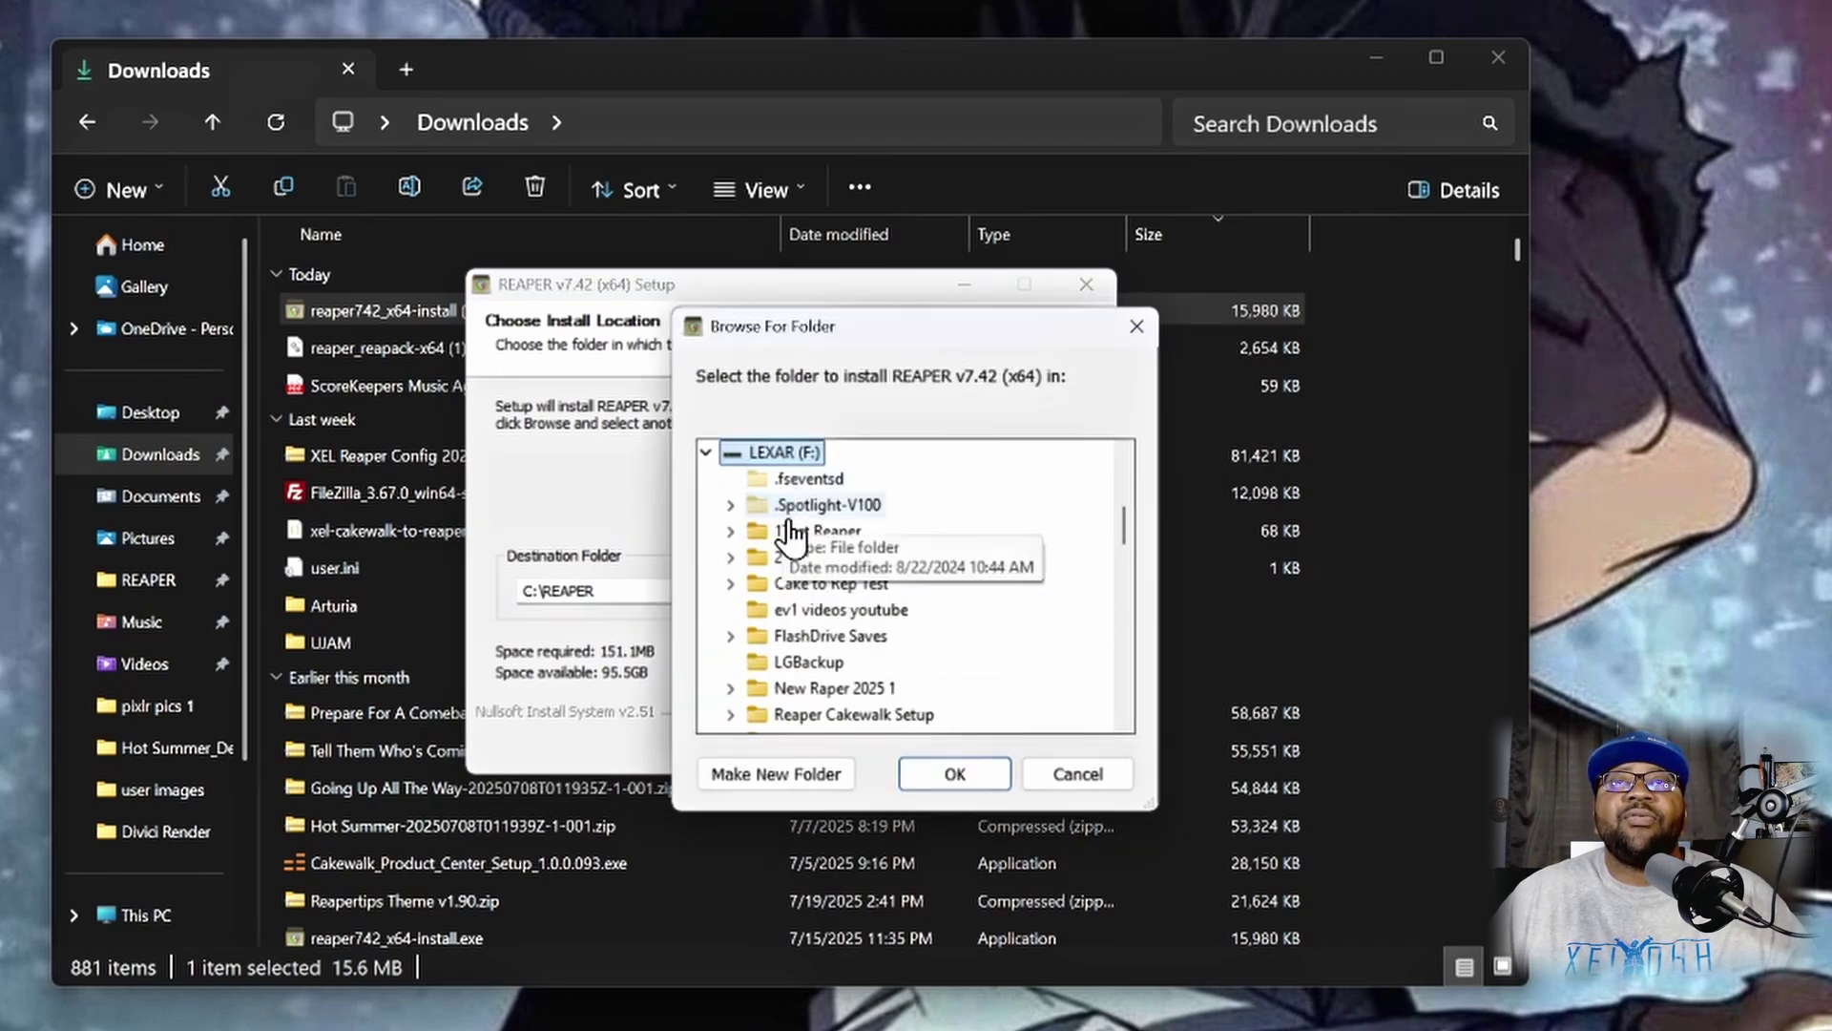
{"action": "scroll", "coordinate": [965, 546], "scroll_direction": "down", "scroll_amount": 2}
{"action": "scroll", "coordinate": [965, 546], "scroll_direction": "down", "scroll_amount": 3}
{"action": "scroll", "coordinate": [962, 556], "scroll_direction": "up", "scroll_amount": 5}
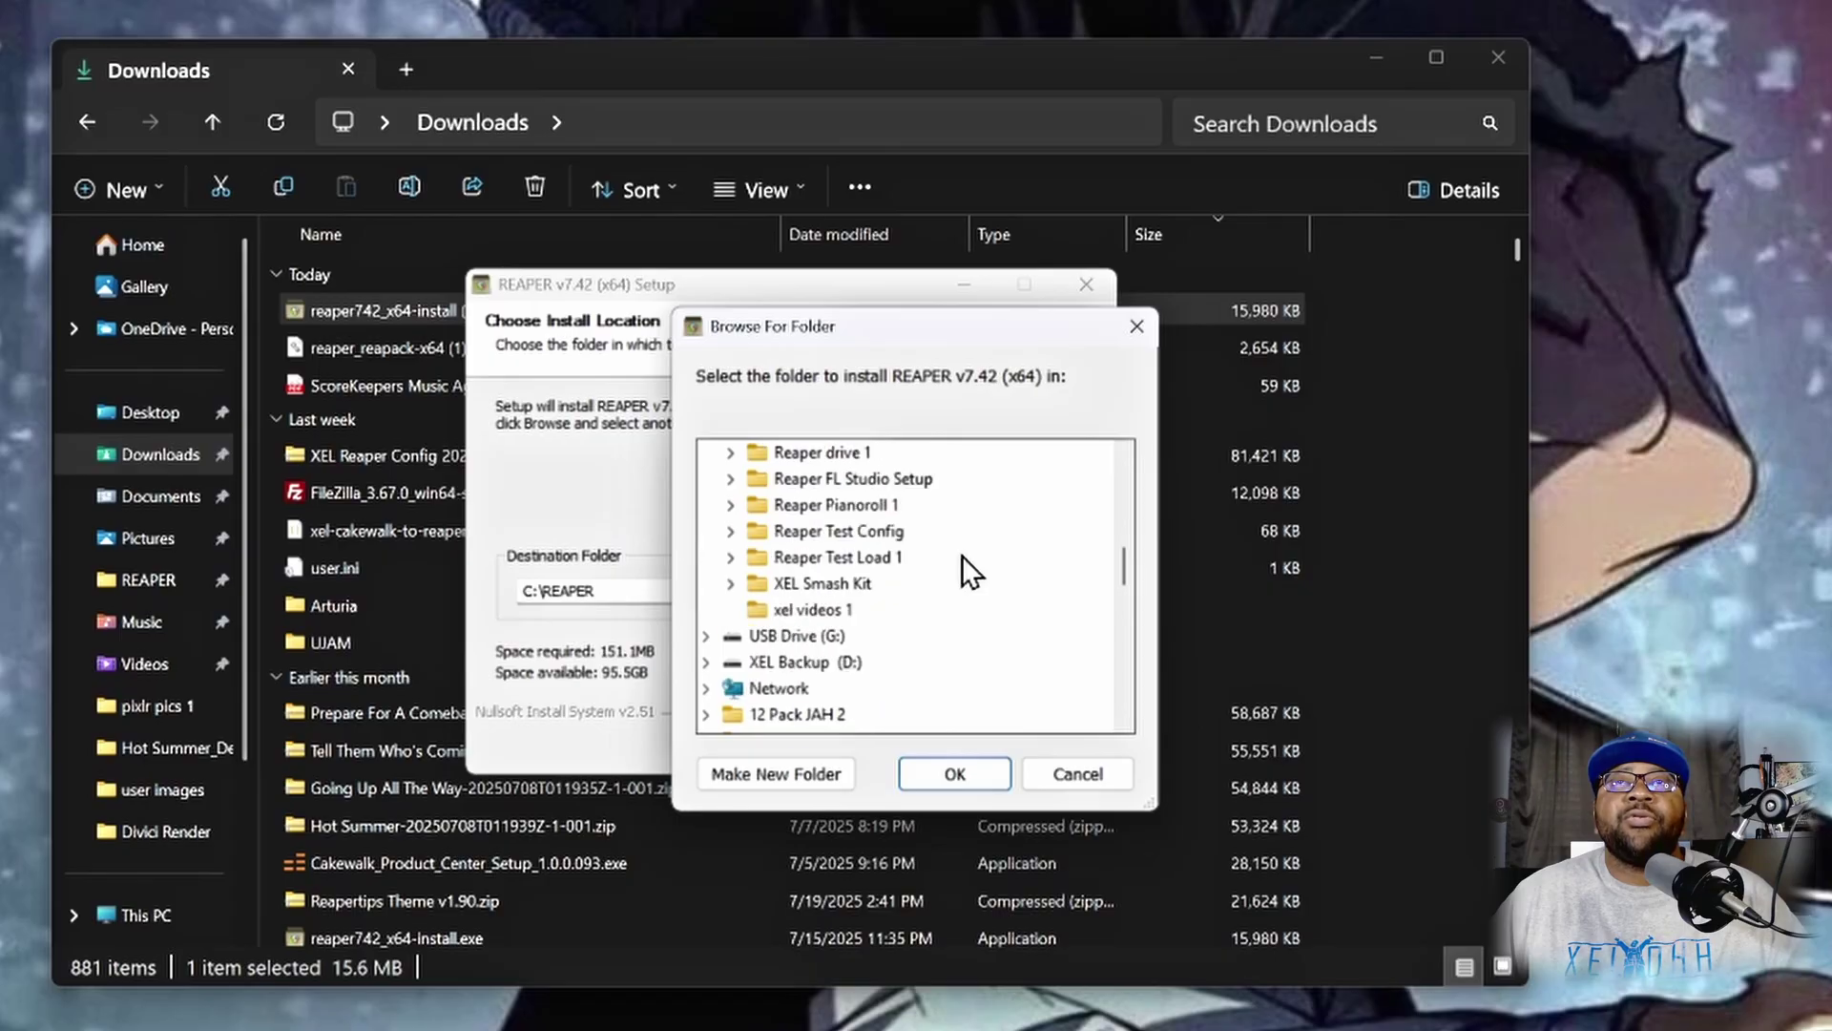
{"action": "scroll", "coordinate": [959, 558], "scroll_direction": "down", "scroll_amount": 1}
{"action": "scroll", "coordinate": [958, 558], "scroll_direction": "down", "scroll_amount": 1}
{"action": "scroll", "coordinate": [859, 563], "scroll_direction": "up", "scroll_amount": 4}
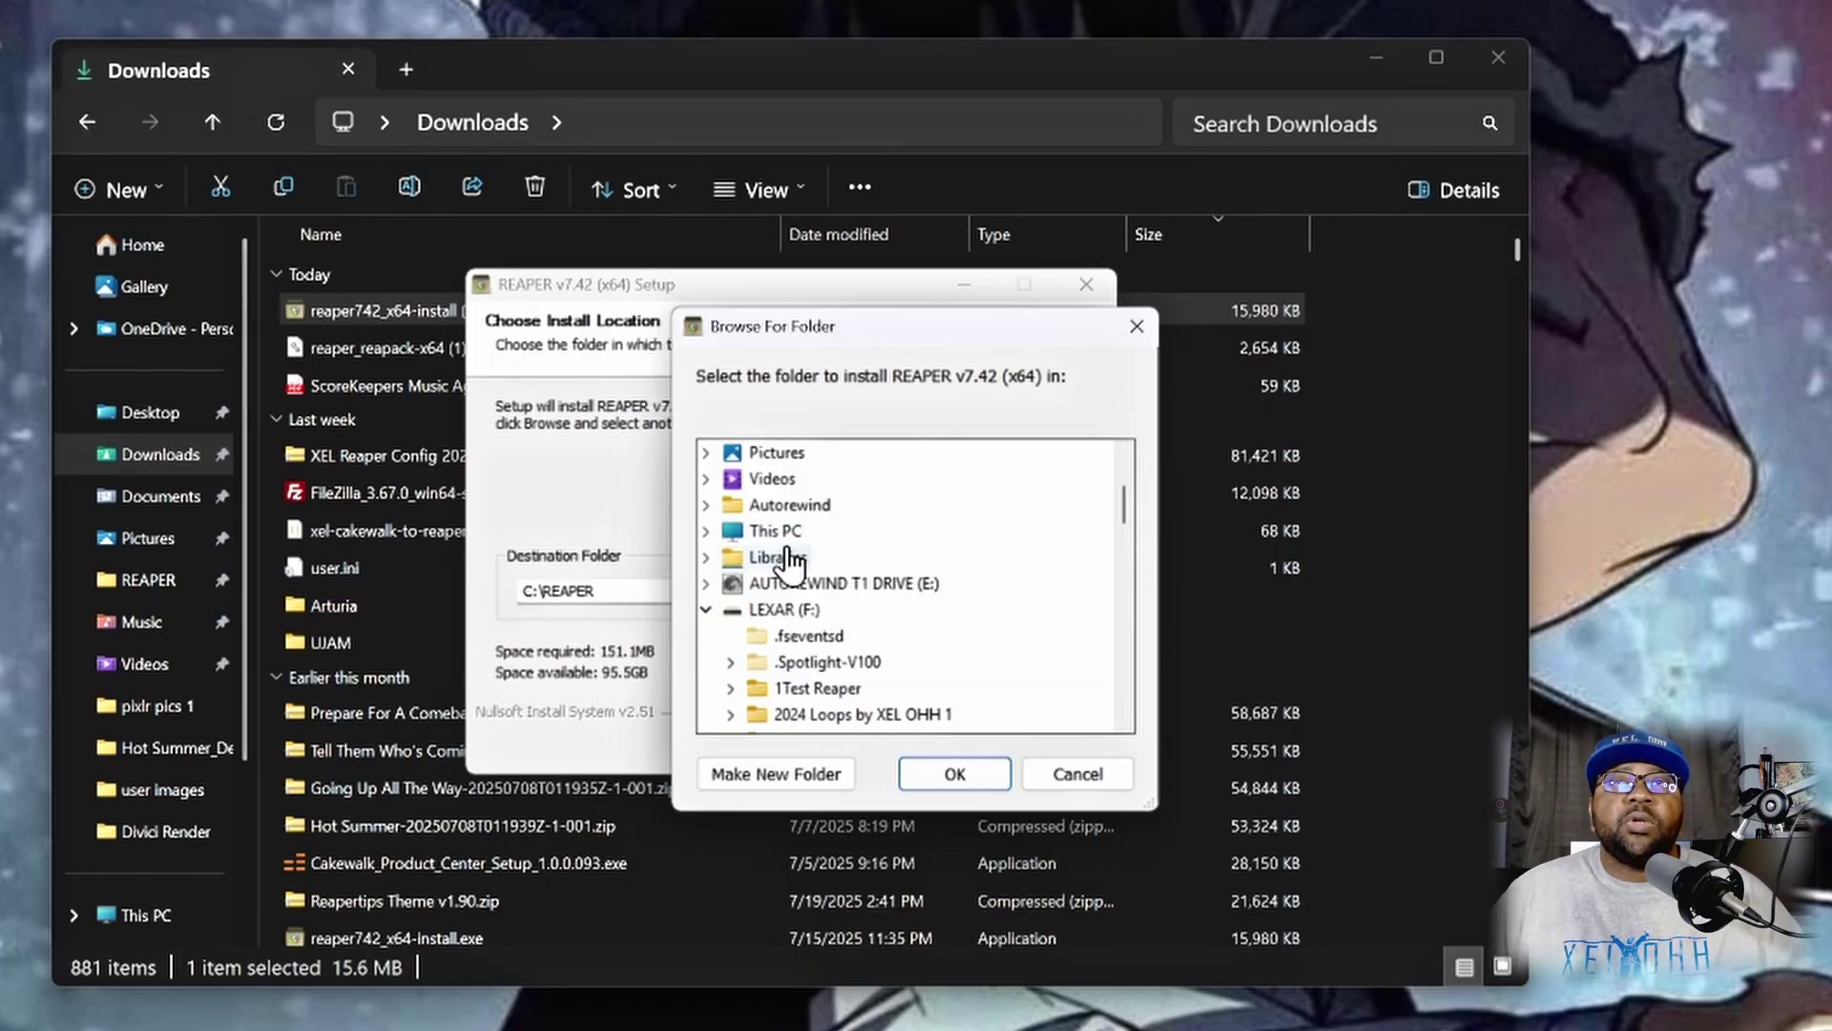
{"action": "left_click", "coordinate": [785, 615]}
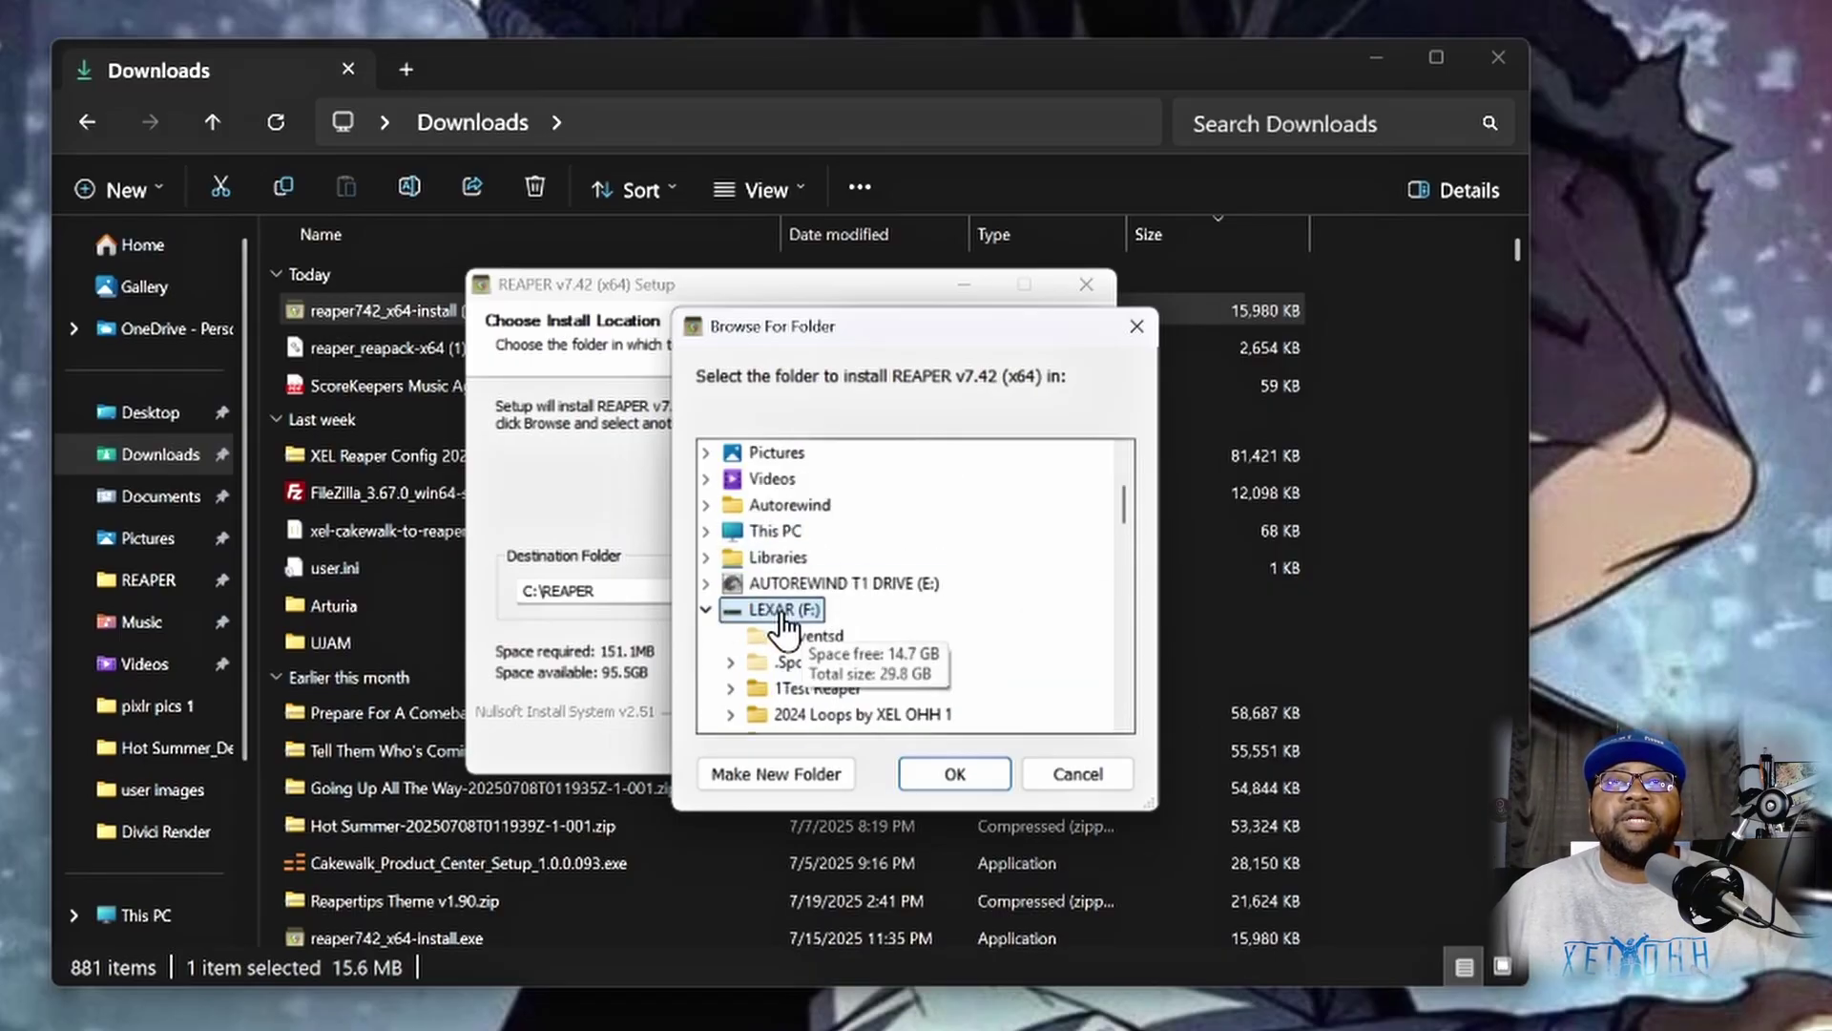
Step: Create a folder named "Youtube Reaper Portable" on the LEXAR (F:) drive and use it as the destination folder
{"action": "left_click", "coordinate": [764, 776]}
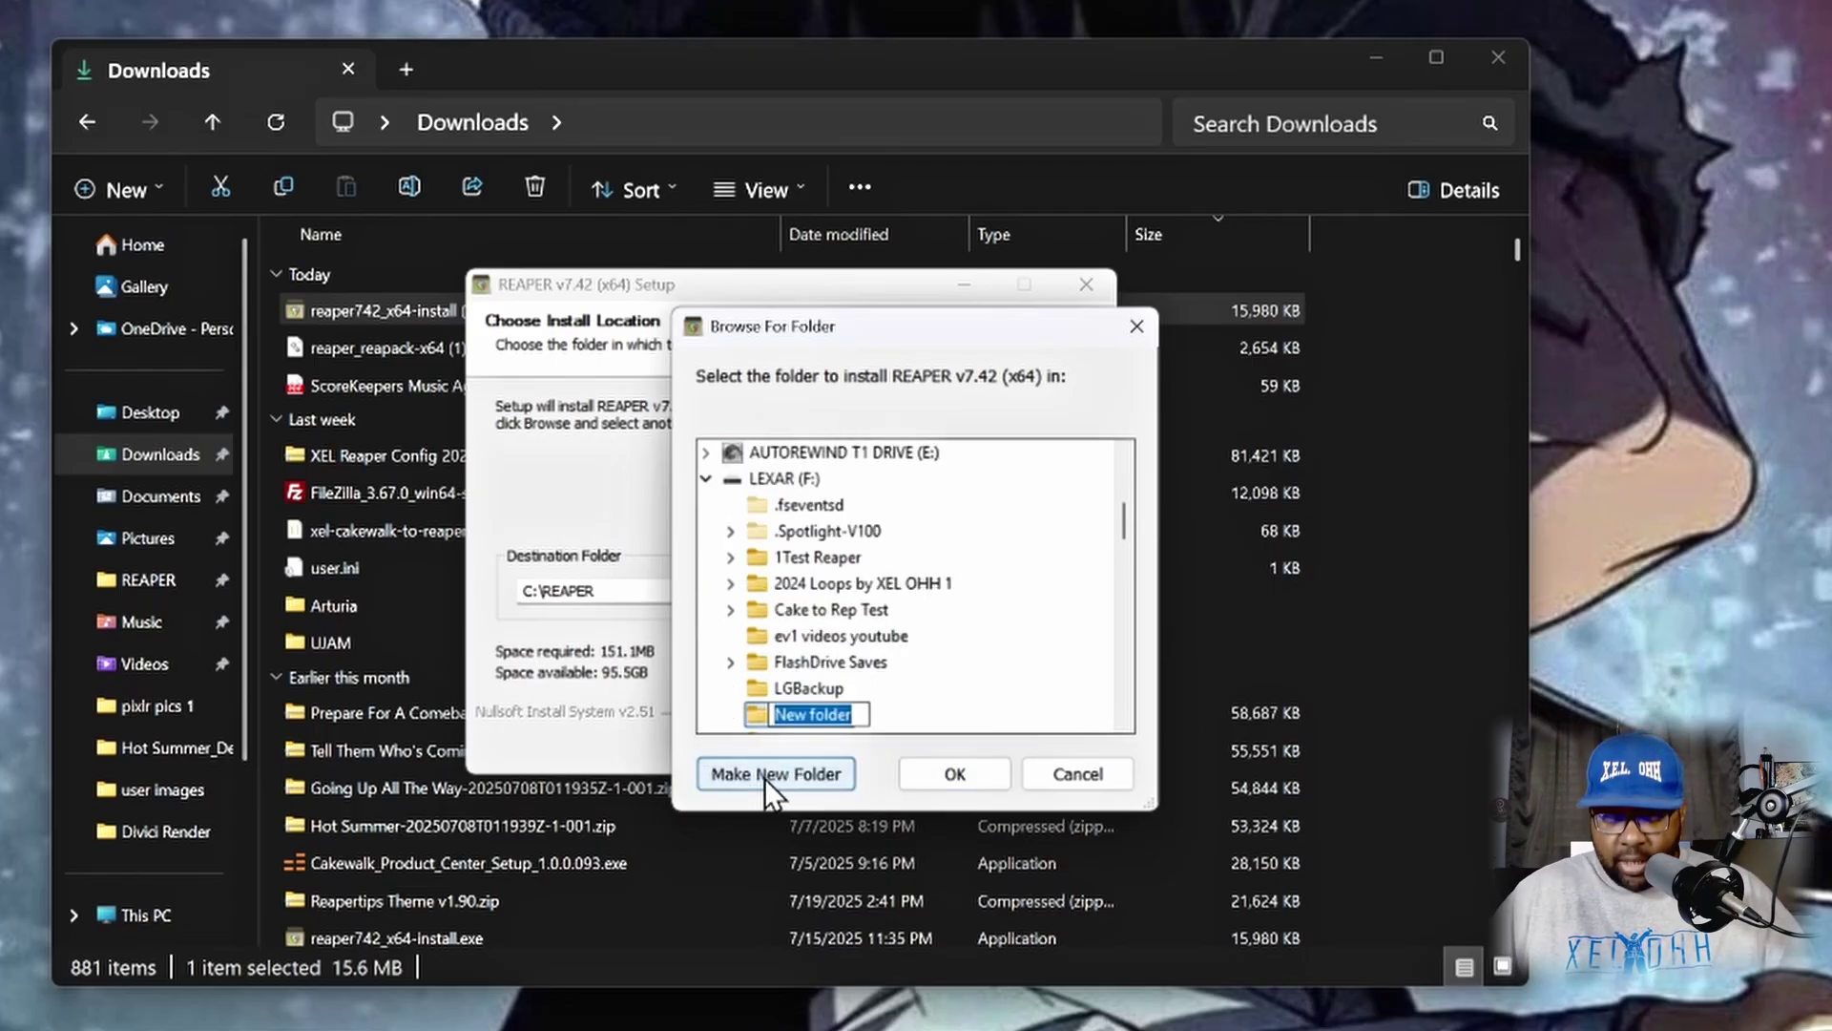
{"action": "type", "text": "Youtube Reaper Portable"}
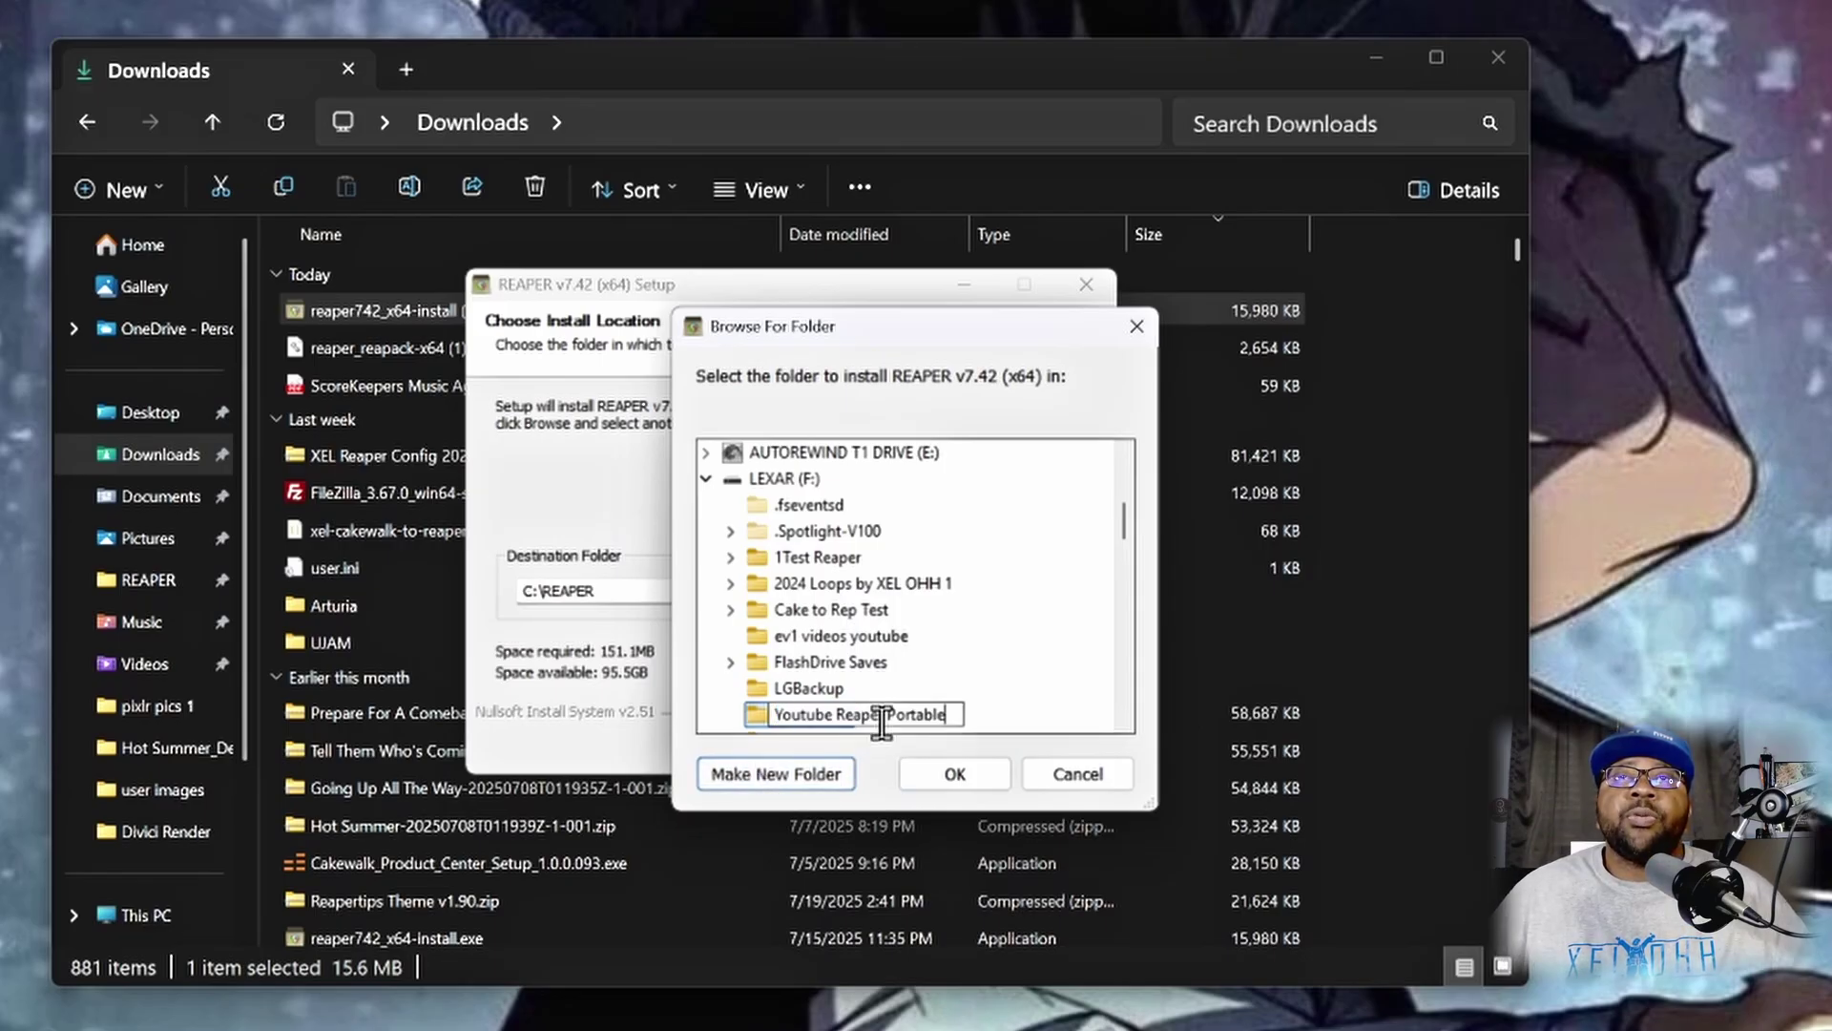
{"action": "left_click", "coordinate": [1000, 707]}
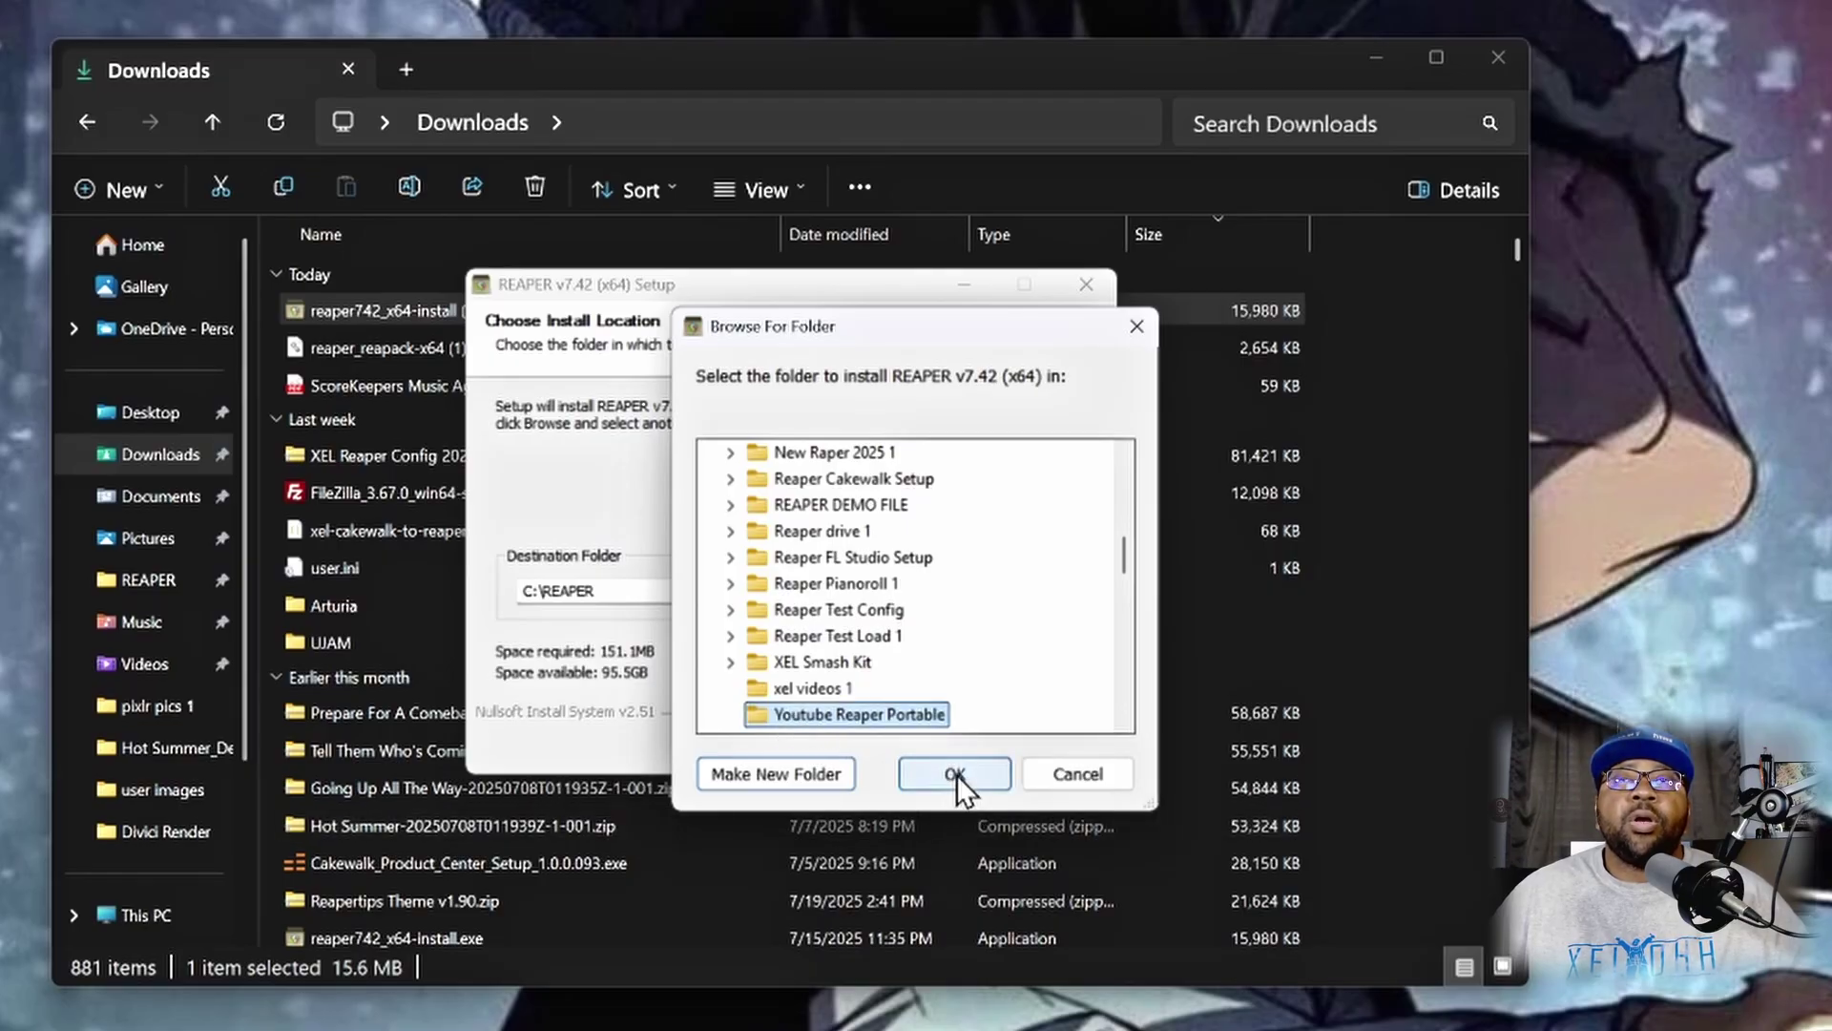
{"action": "left_click", "coordinate": [956, 775]}
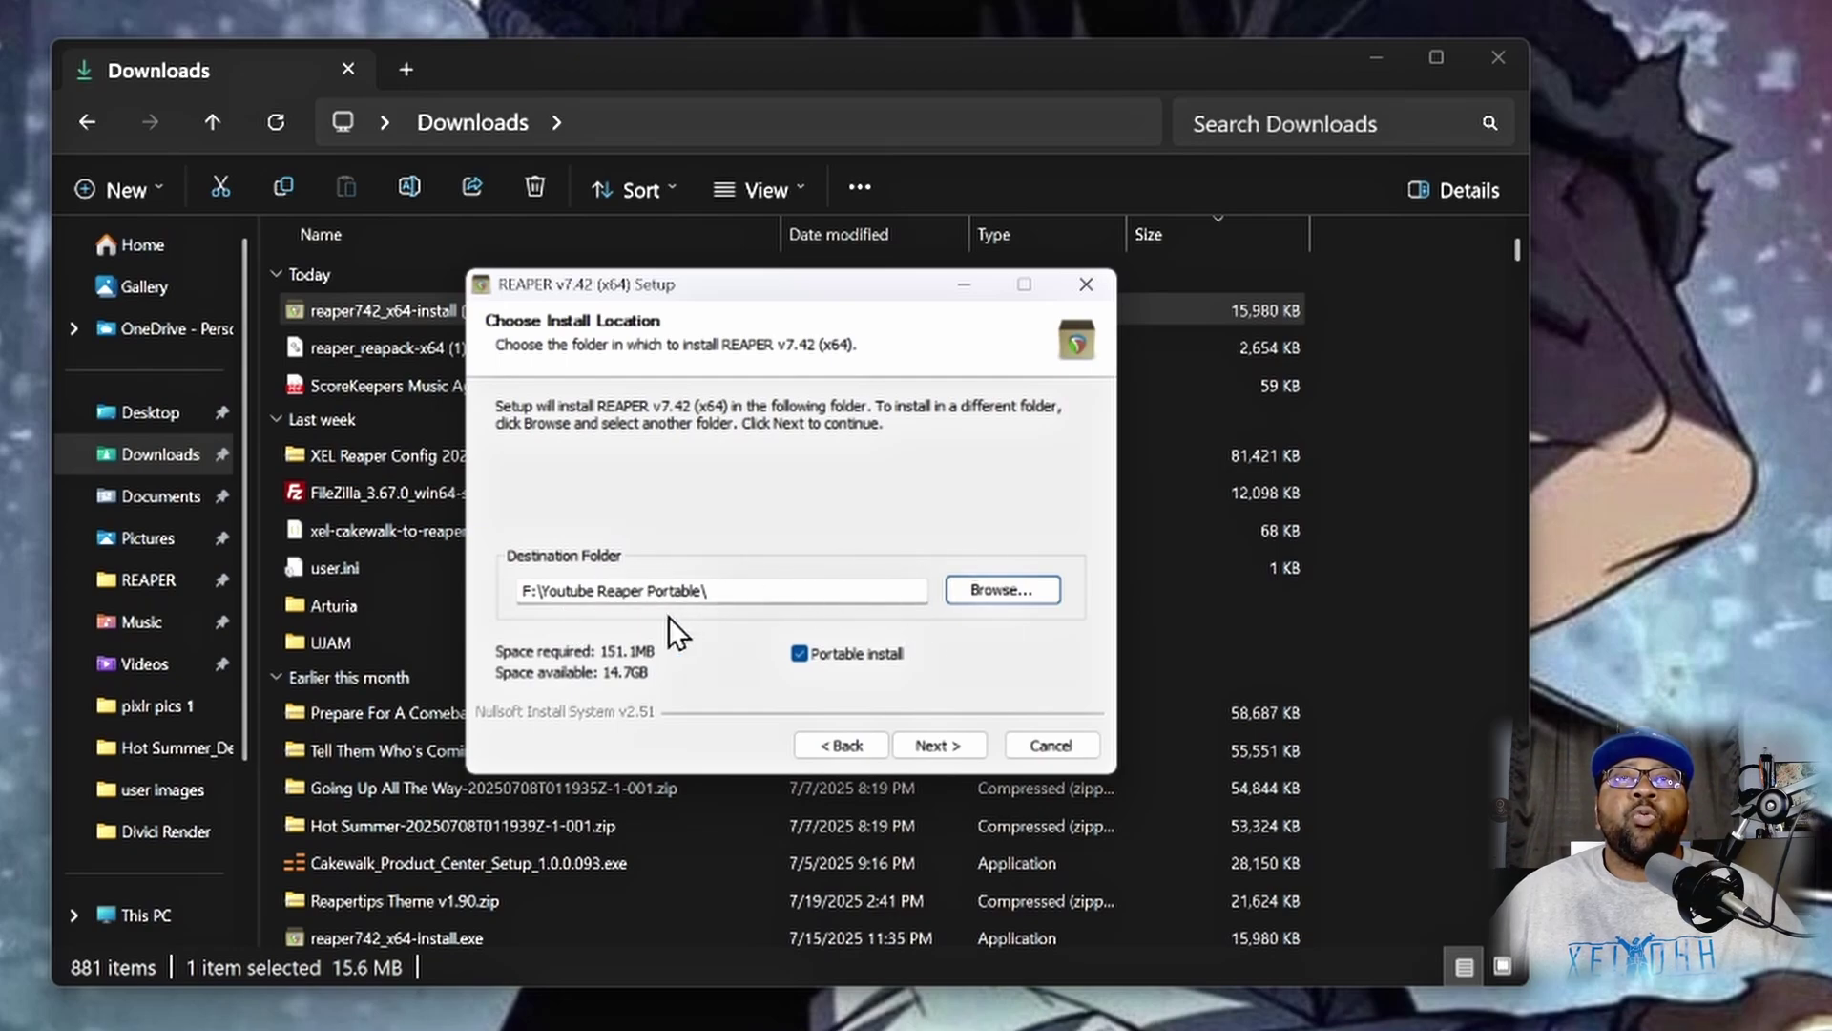
Step: Install REAPER with the default component selection, close the setup and launch REAPER
{"action": "left_click", "coordinate": [945, 746]}
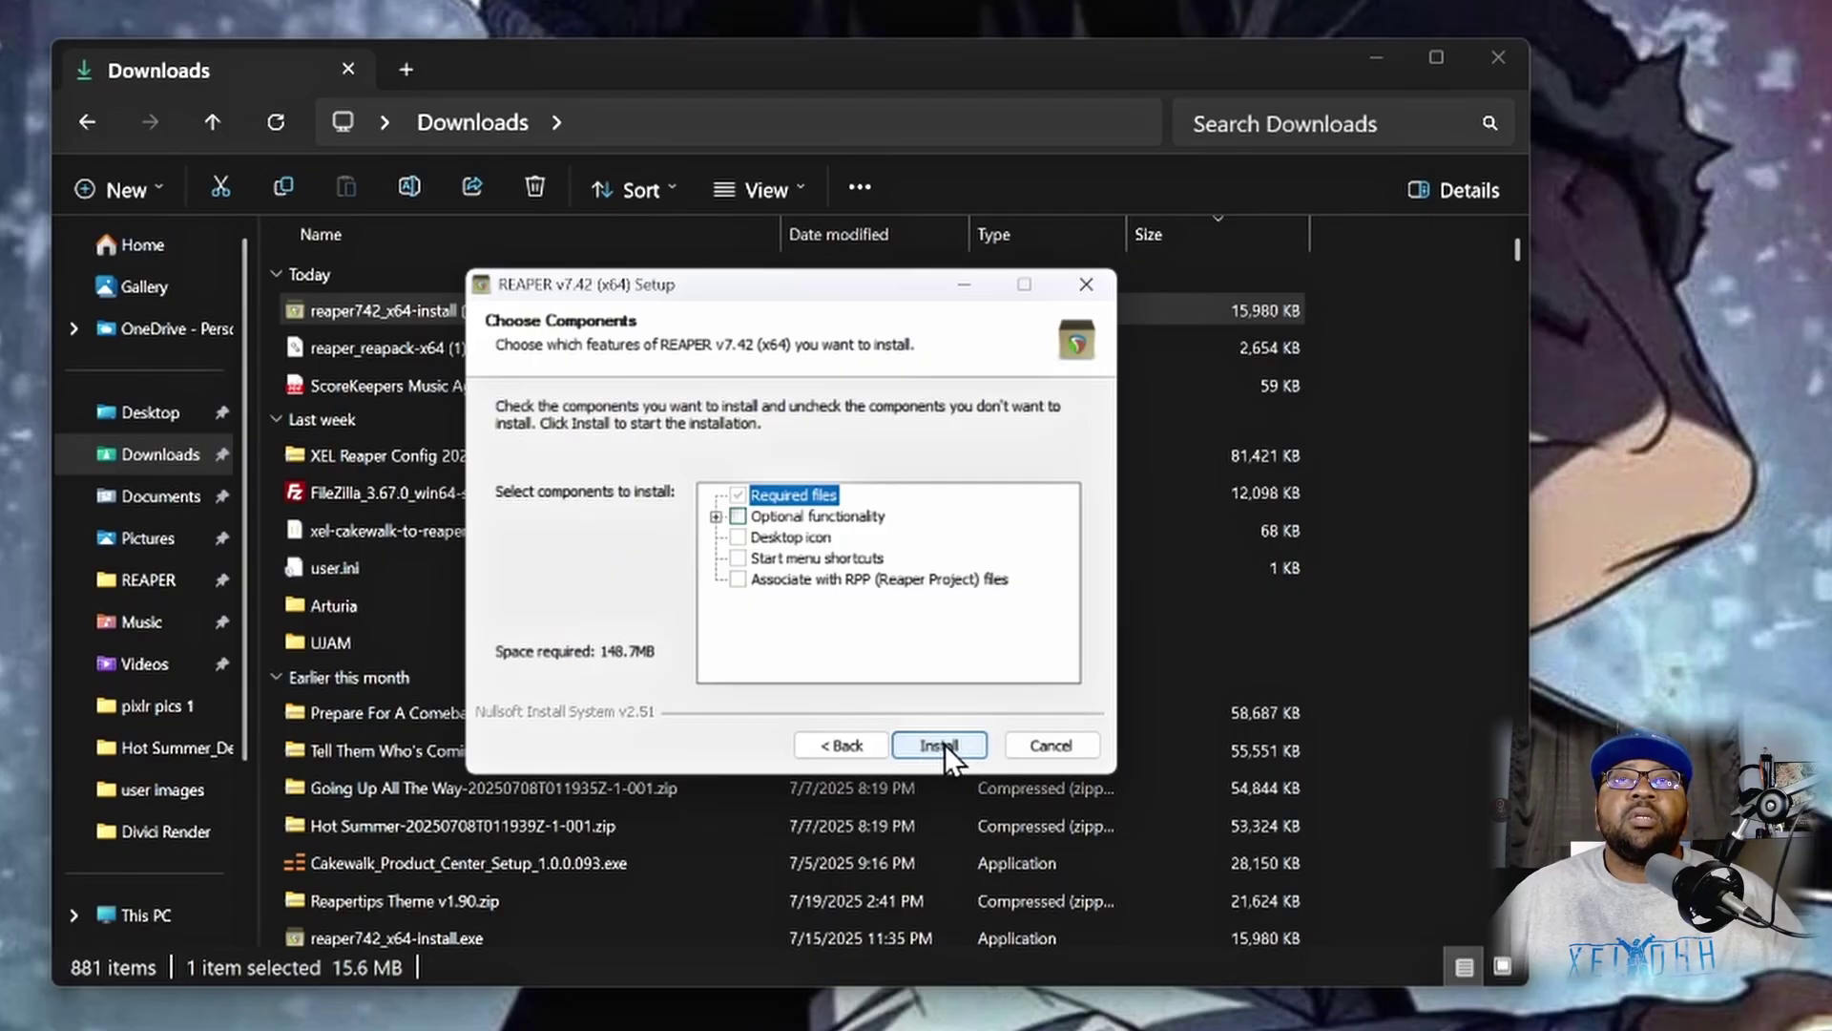
{"action": "left_click", "coordinate": [944, 744]}
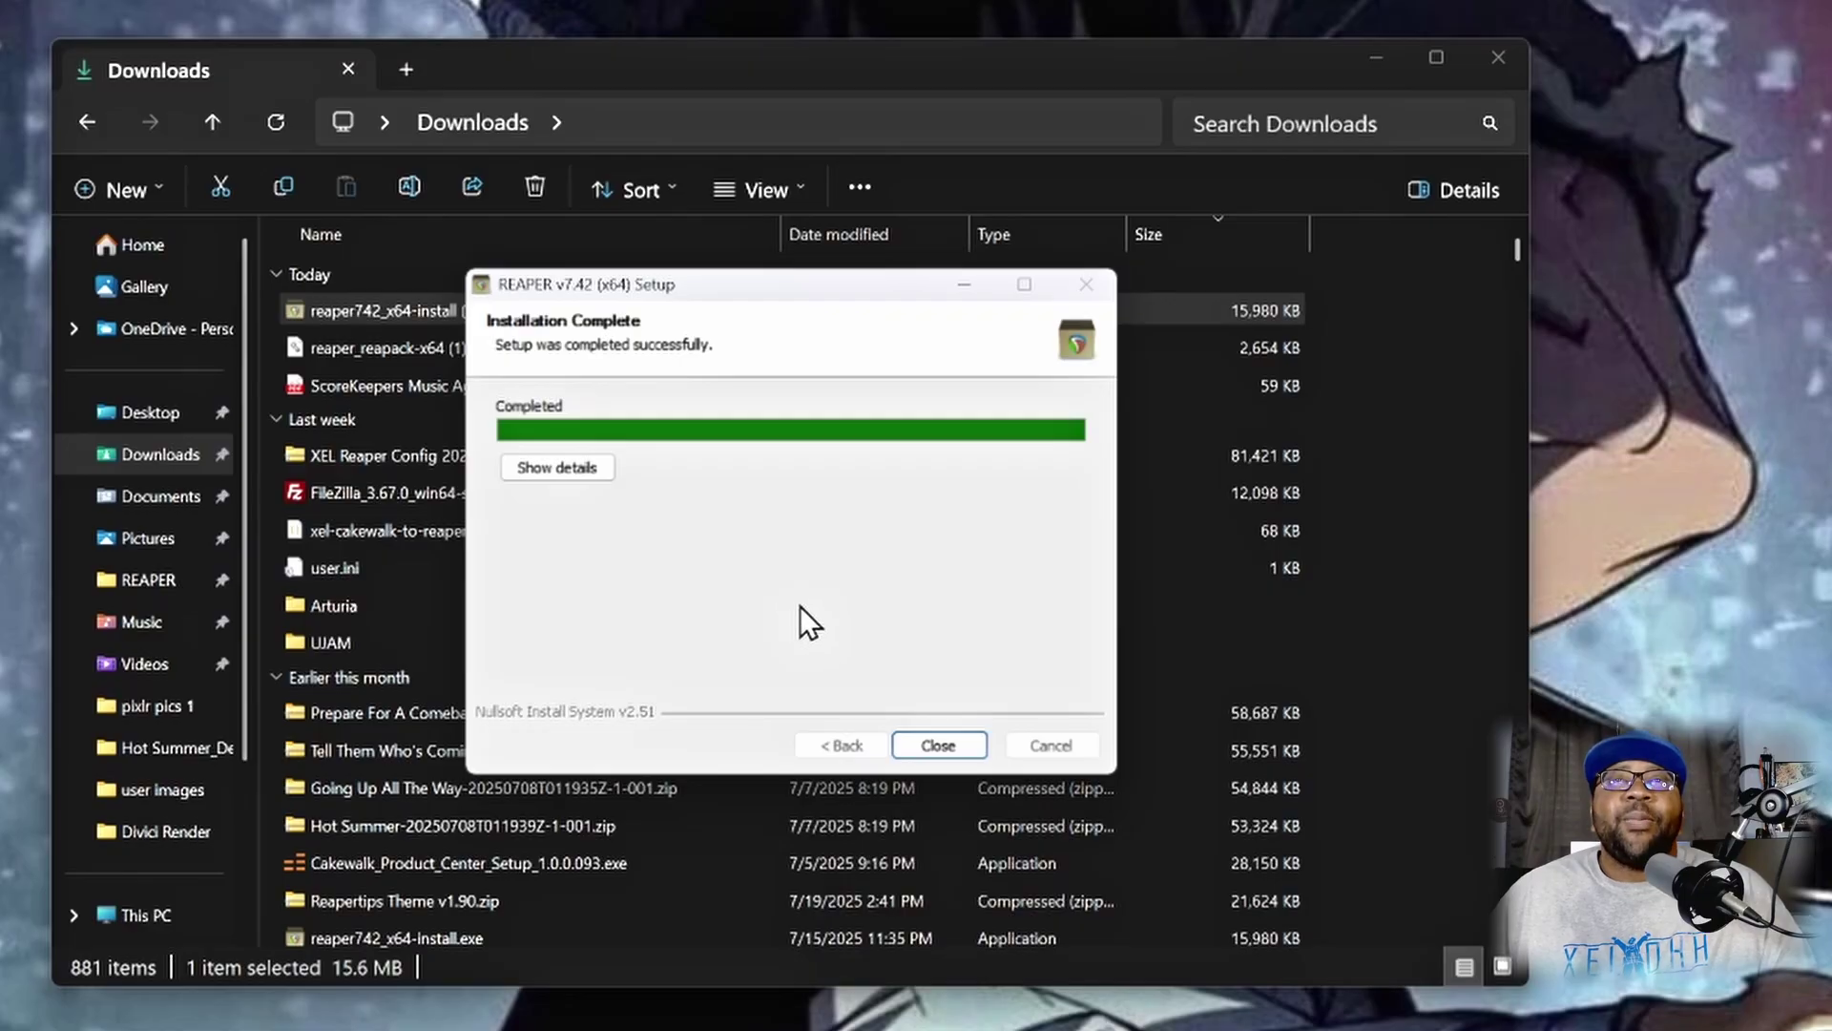
{"action": "left_click", "coordinate": [963, 744]}
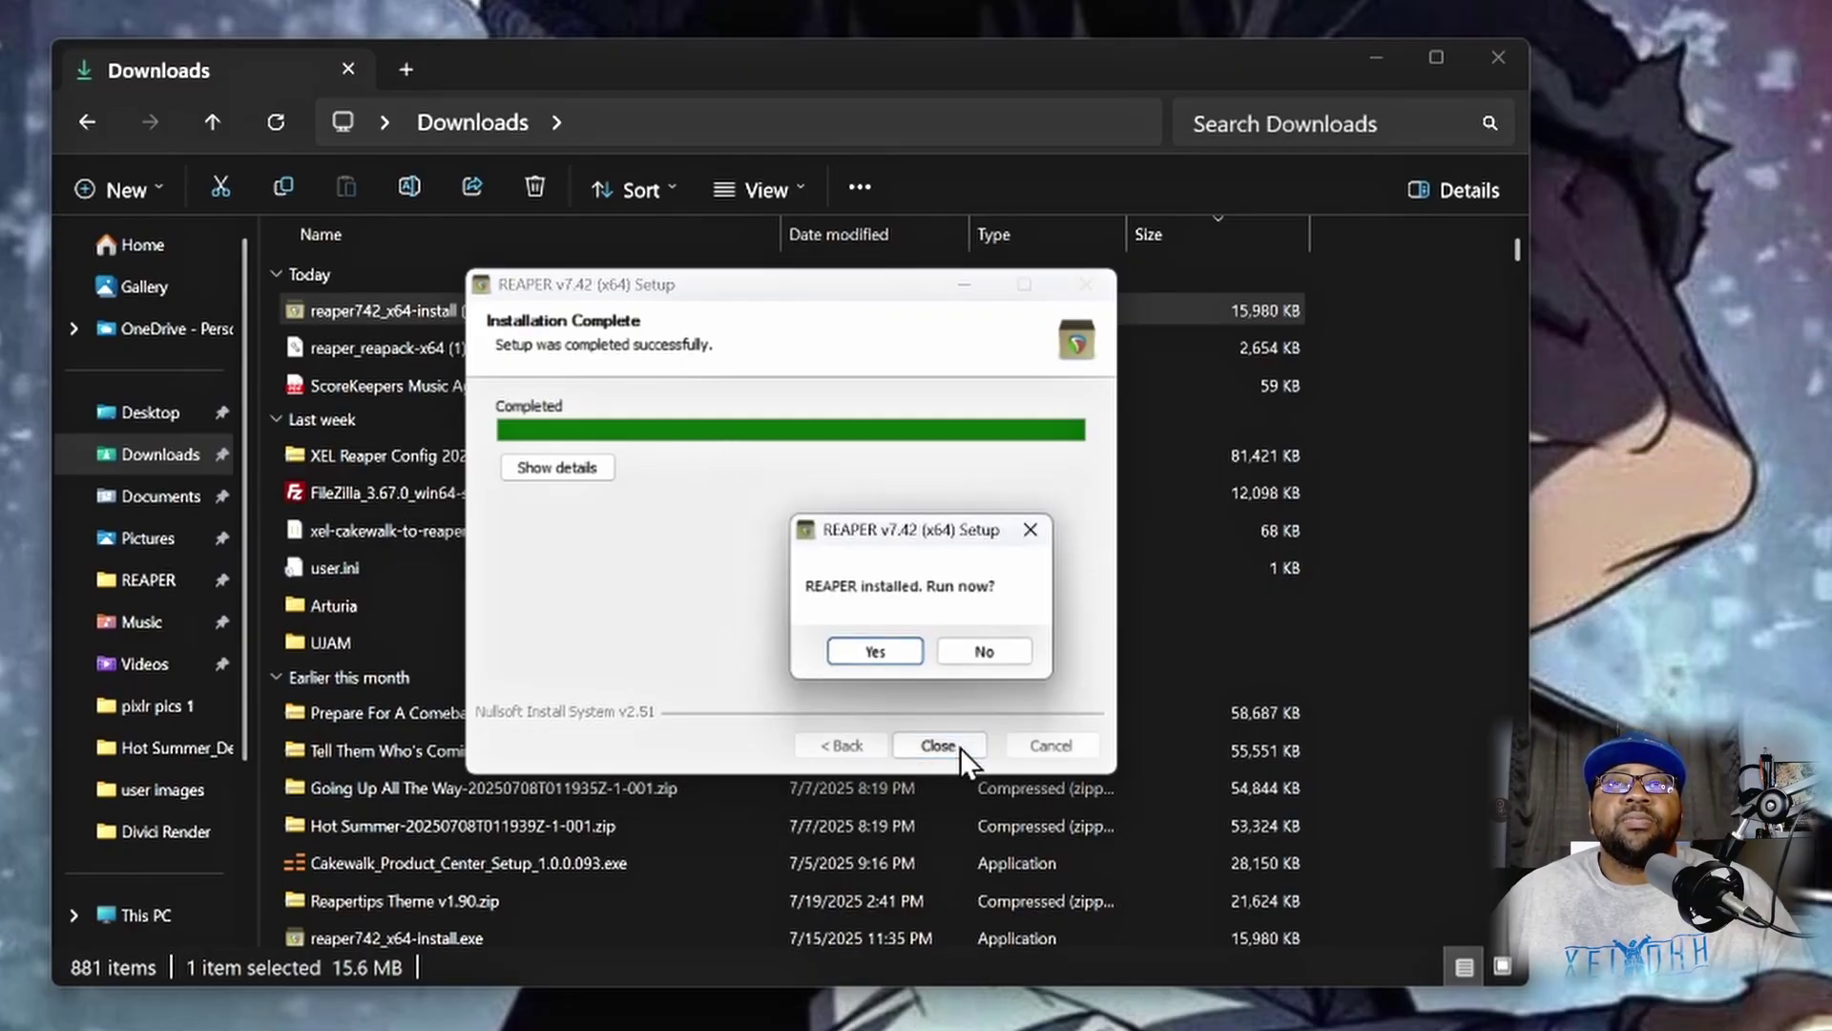
{"action": "left_click", "coordinate": [878, 650]}
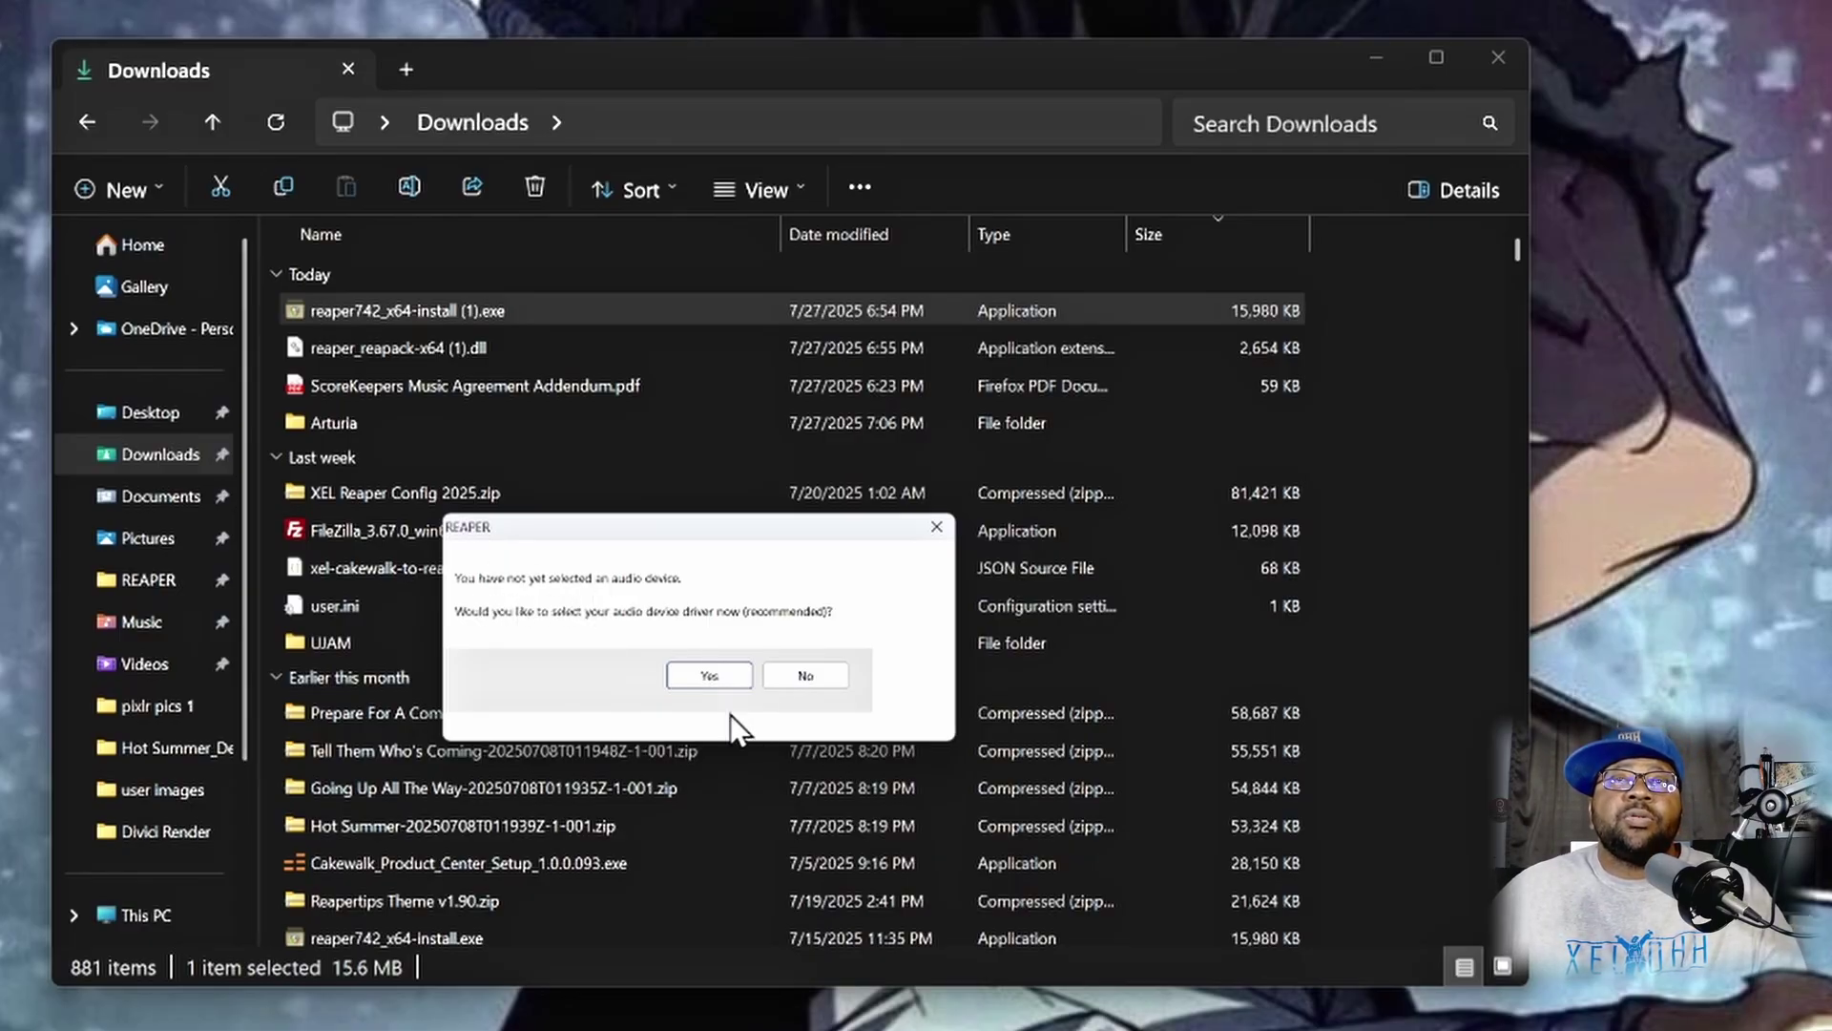
Step: Agree to select an audio device, set the audio system to ASIO with the FL Studio ASIO driver, and apply the preferences
{"action": "left_click", "coordinate": [716, 685]}
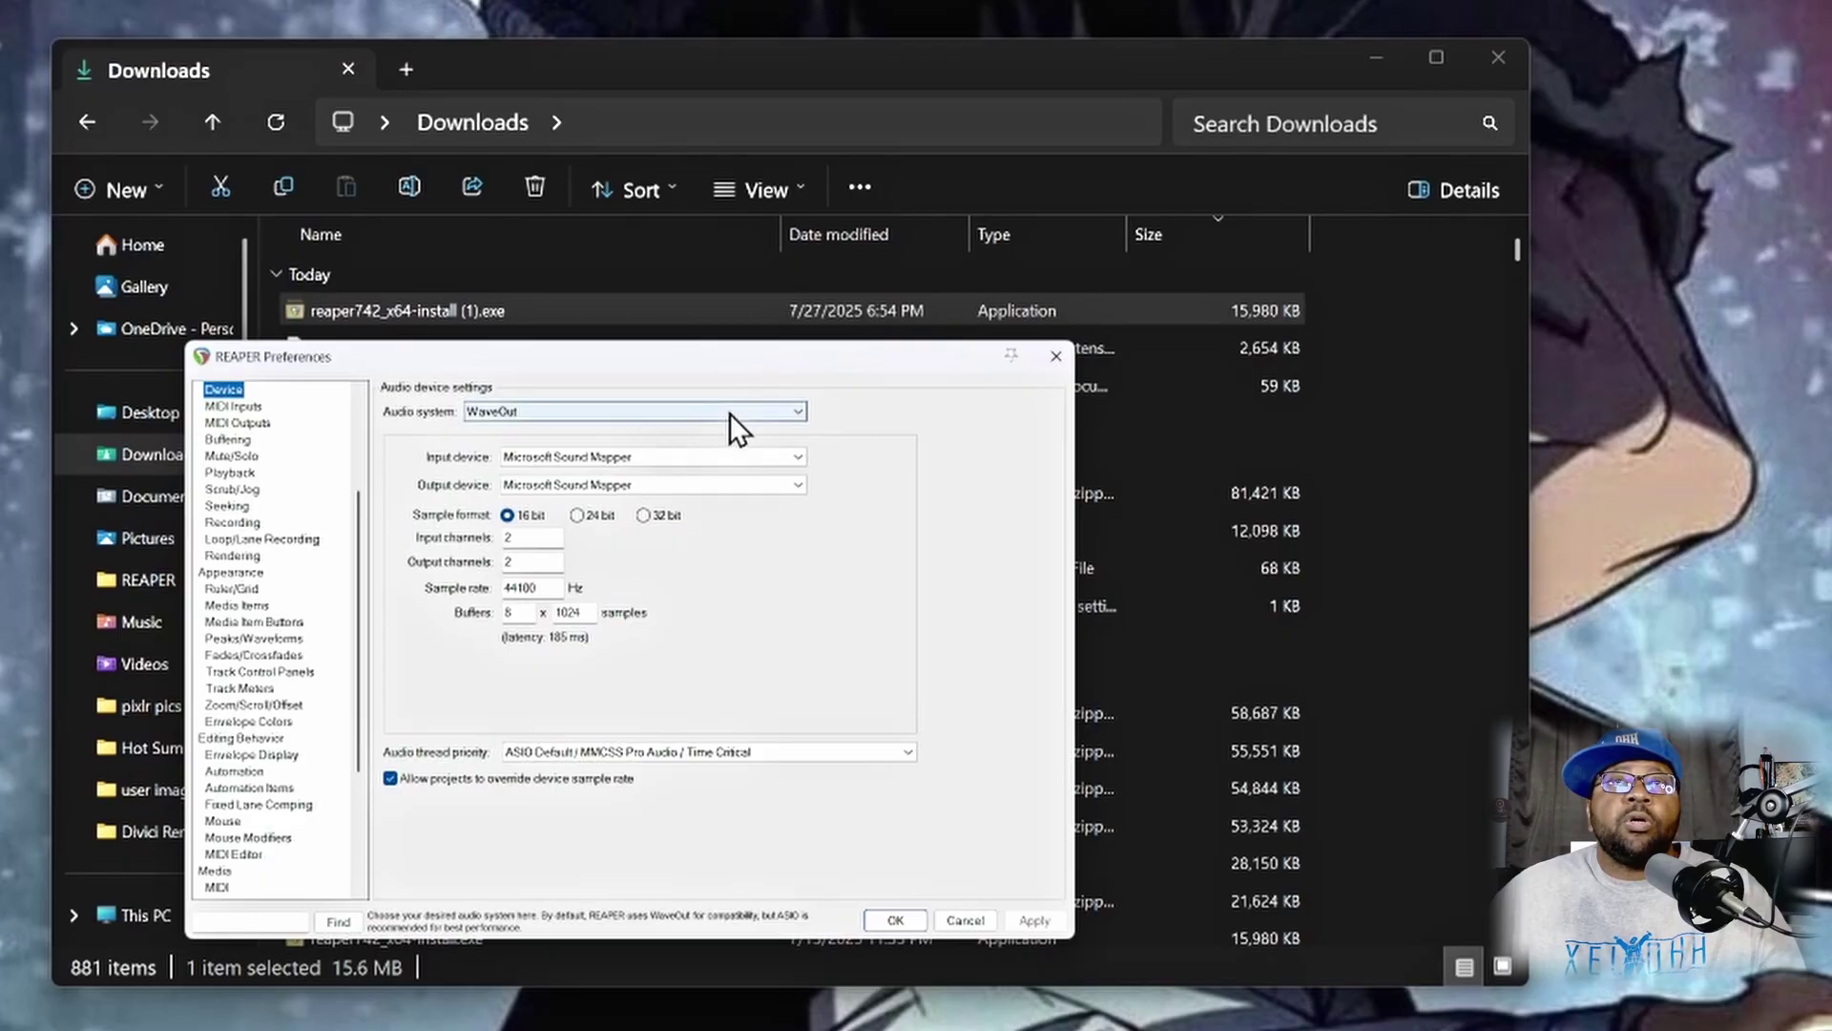
{"action": "left_click", "coordinate": [734, 410]}
{"action": "left_click", "coordinate": [657, 429]}
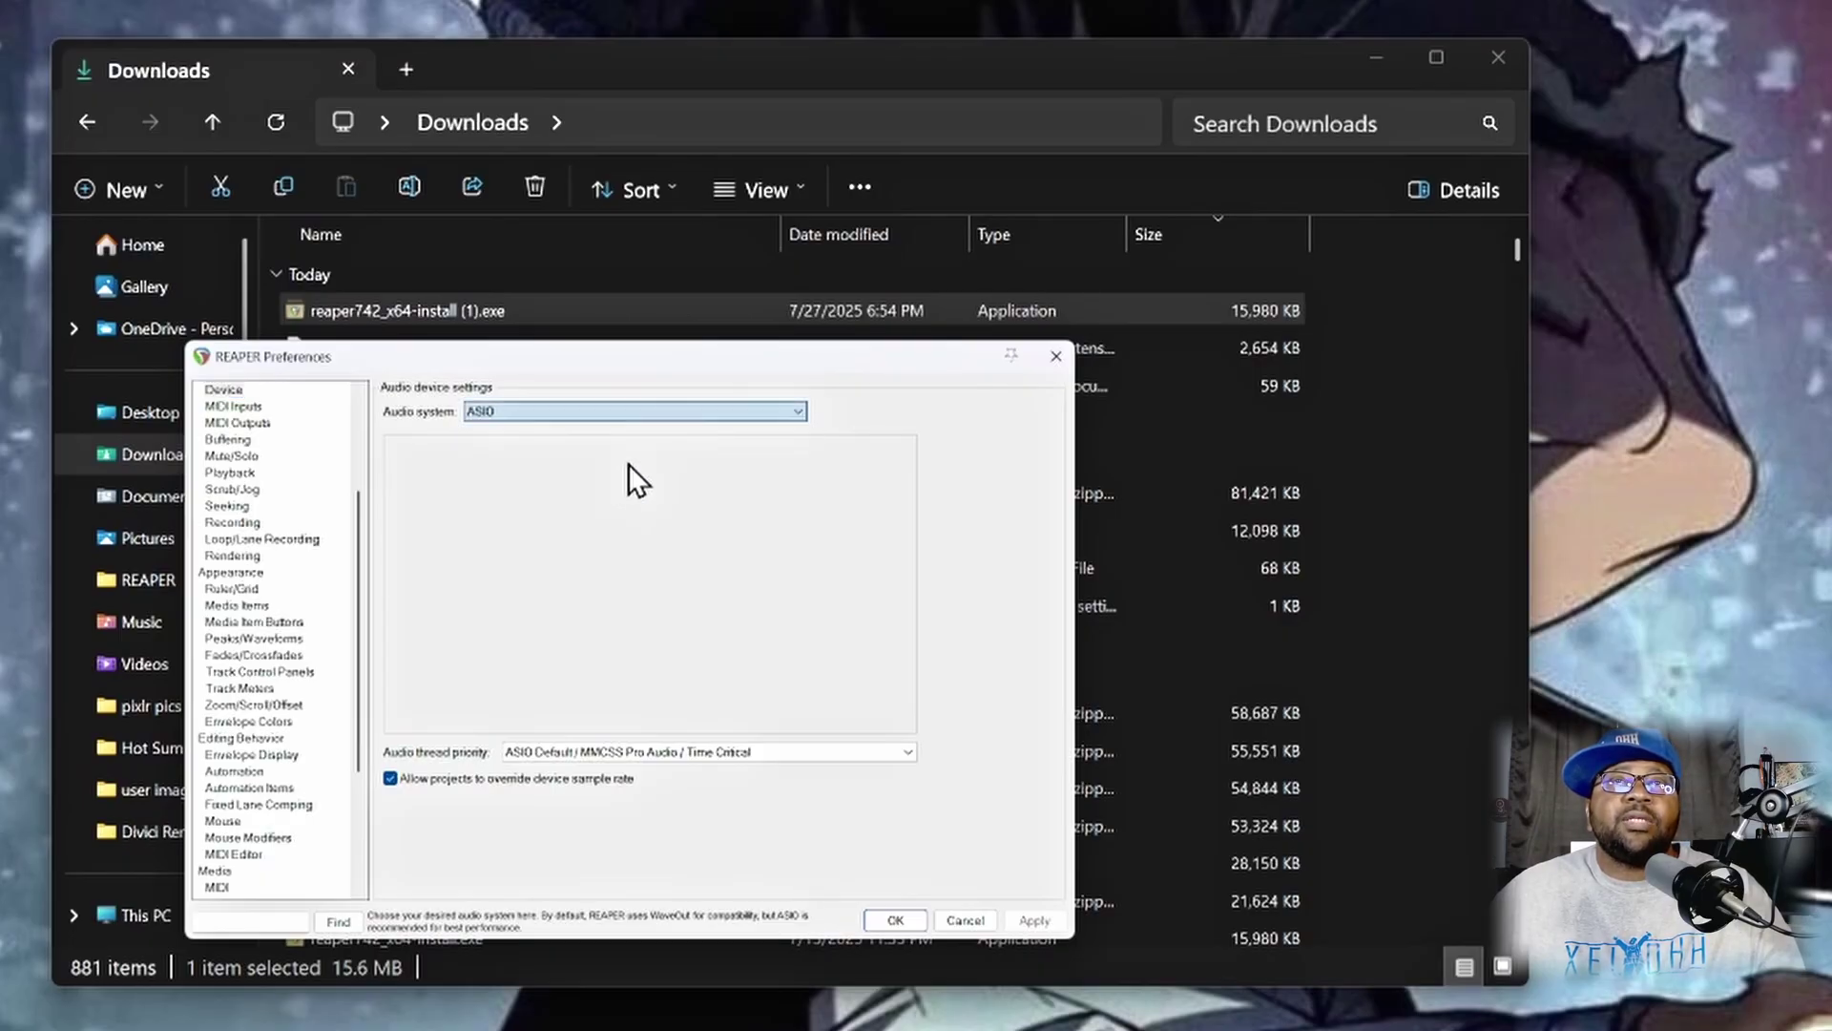
{"action": "left_click", "coordinate": [587, 455]}
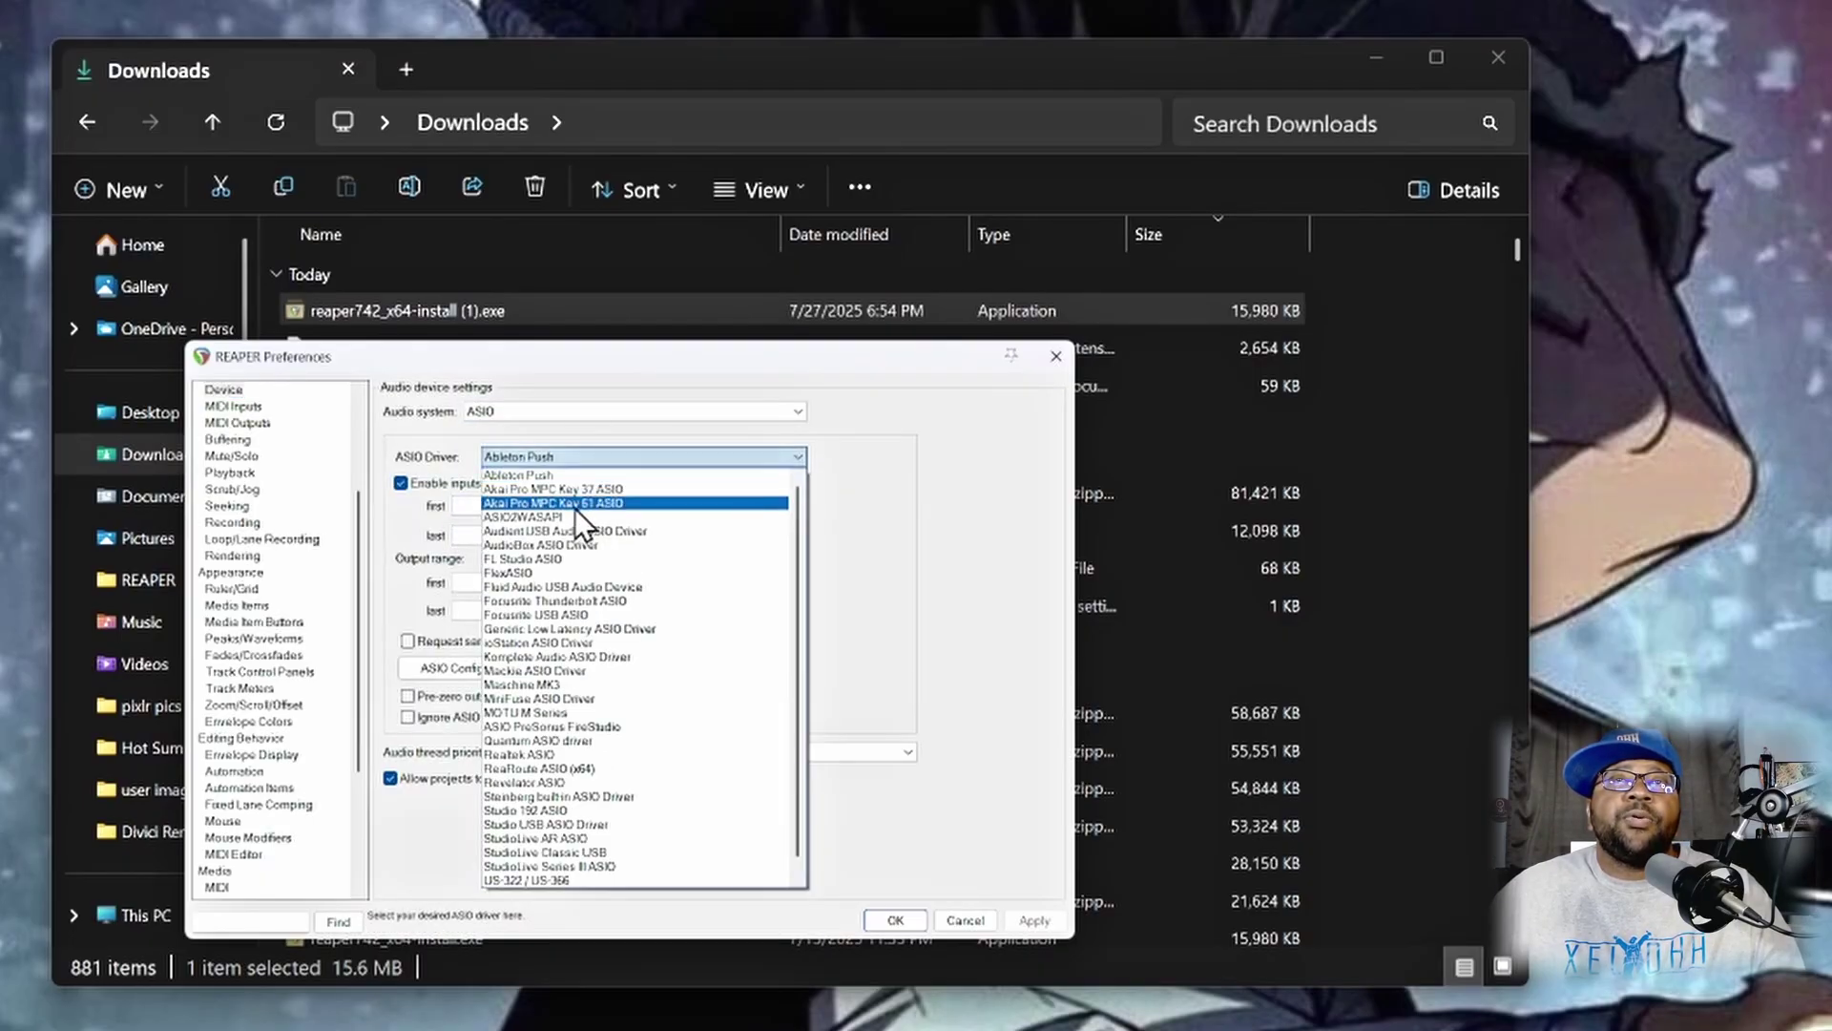
{"action": "left_click", "coordinate": [603, 560]}
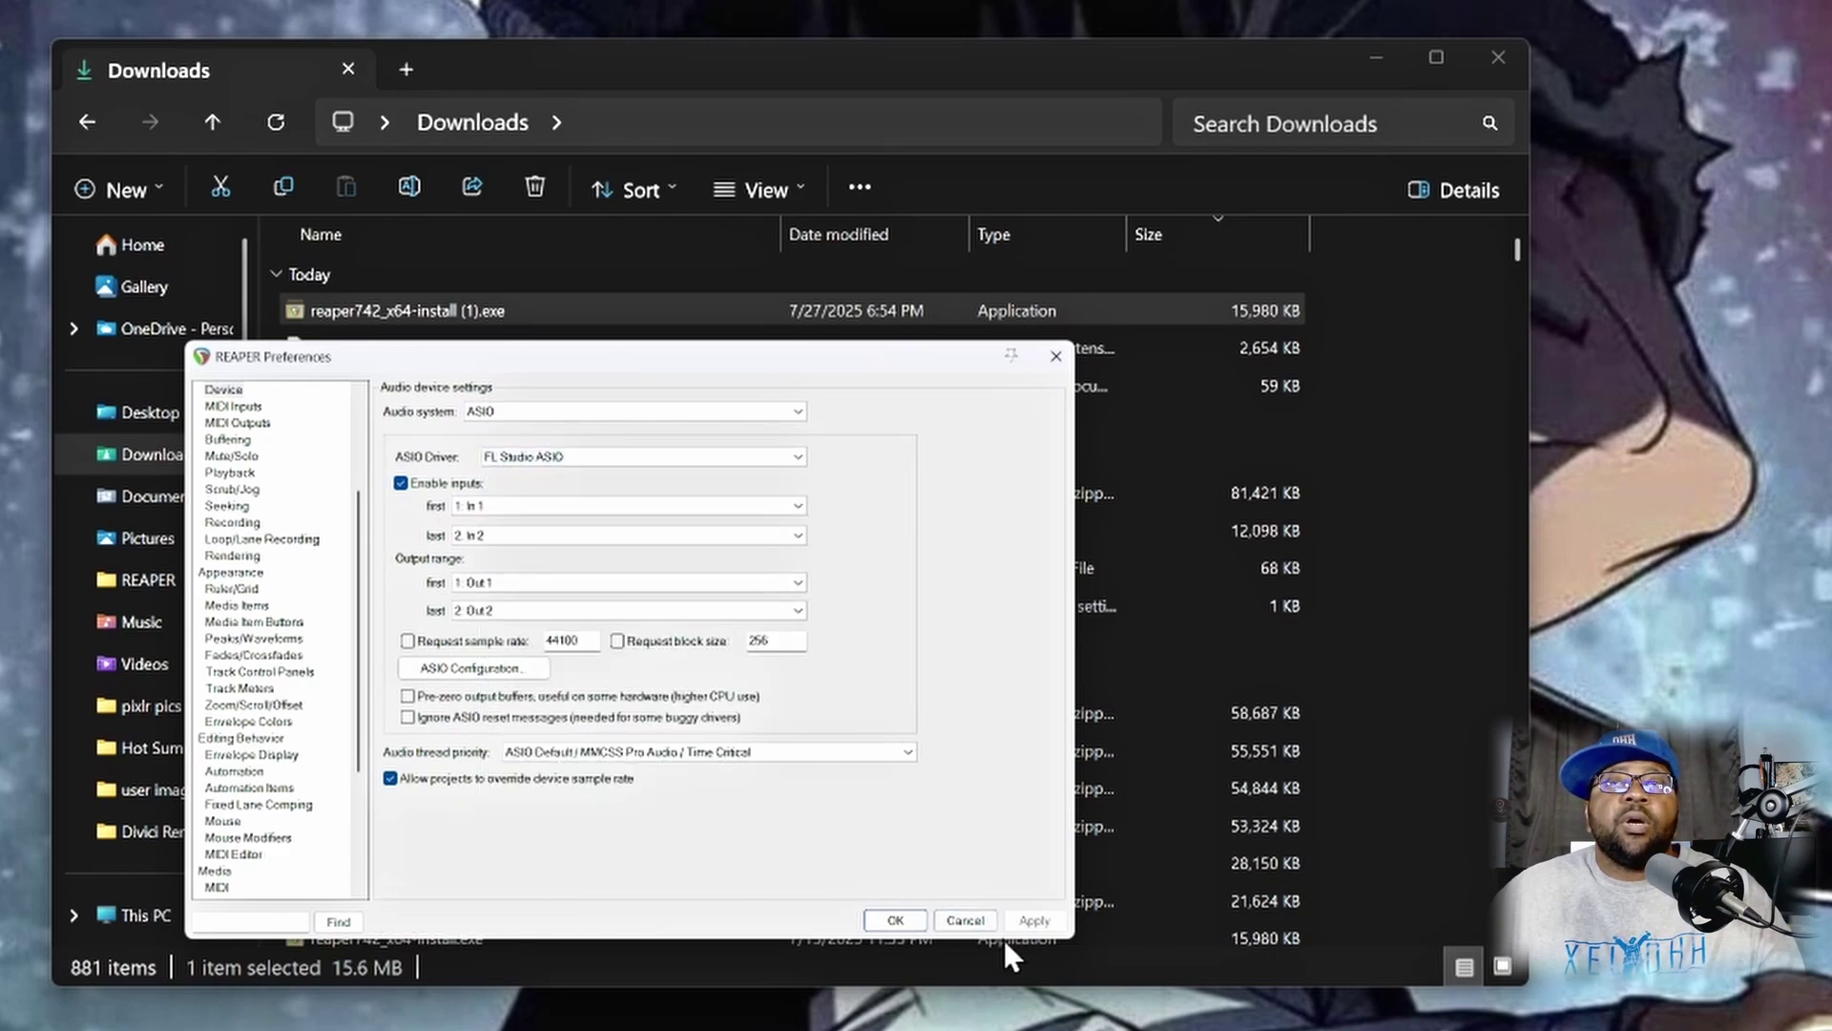
{"action": "left_click", "coordinate": [897, 920]}
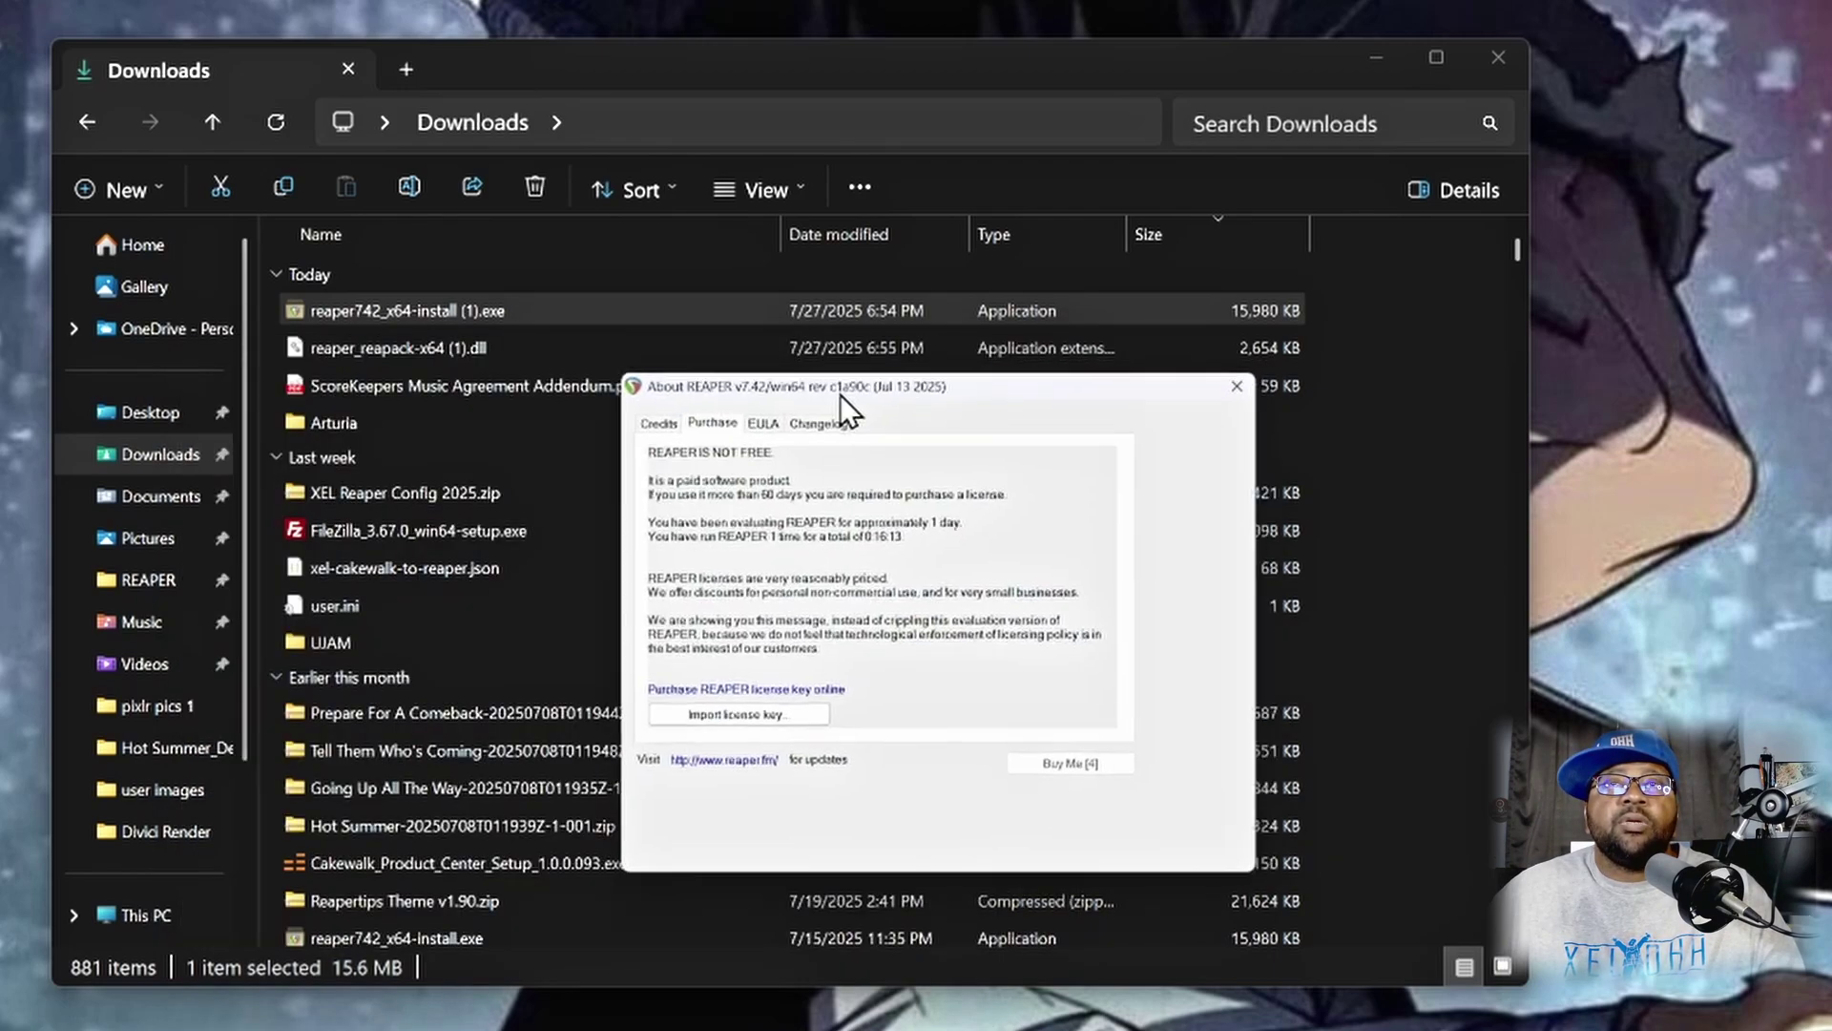
Step: Continue evaluating REAPER without a license and show its resource path in the file explorer
{"action": "left_click_drag", "start_coordinate": [635, 378], "coordinate": [611, 376]}
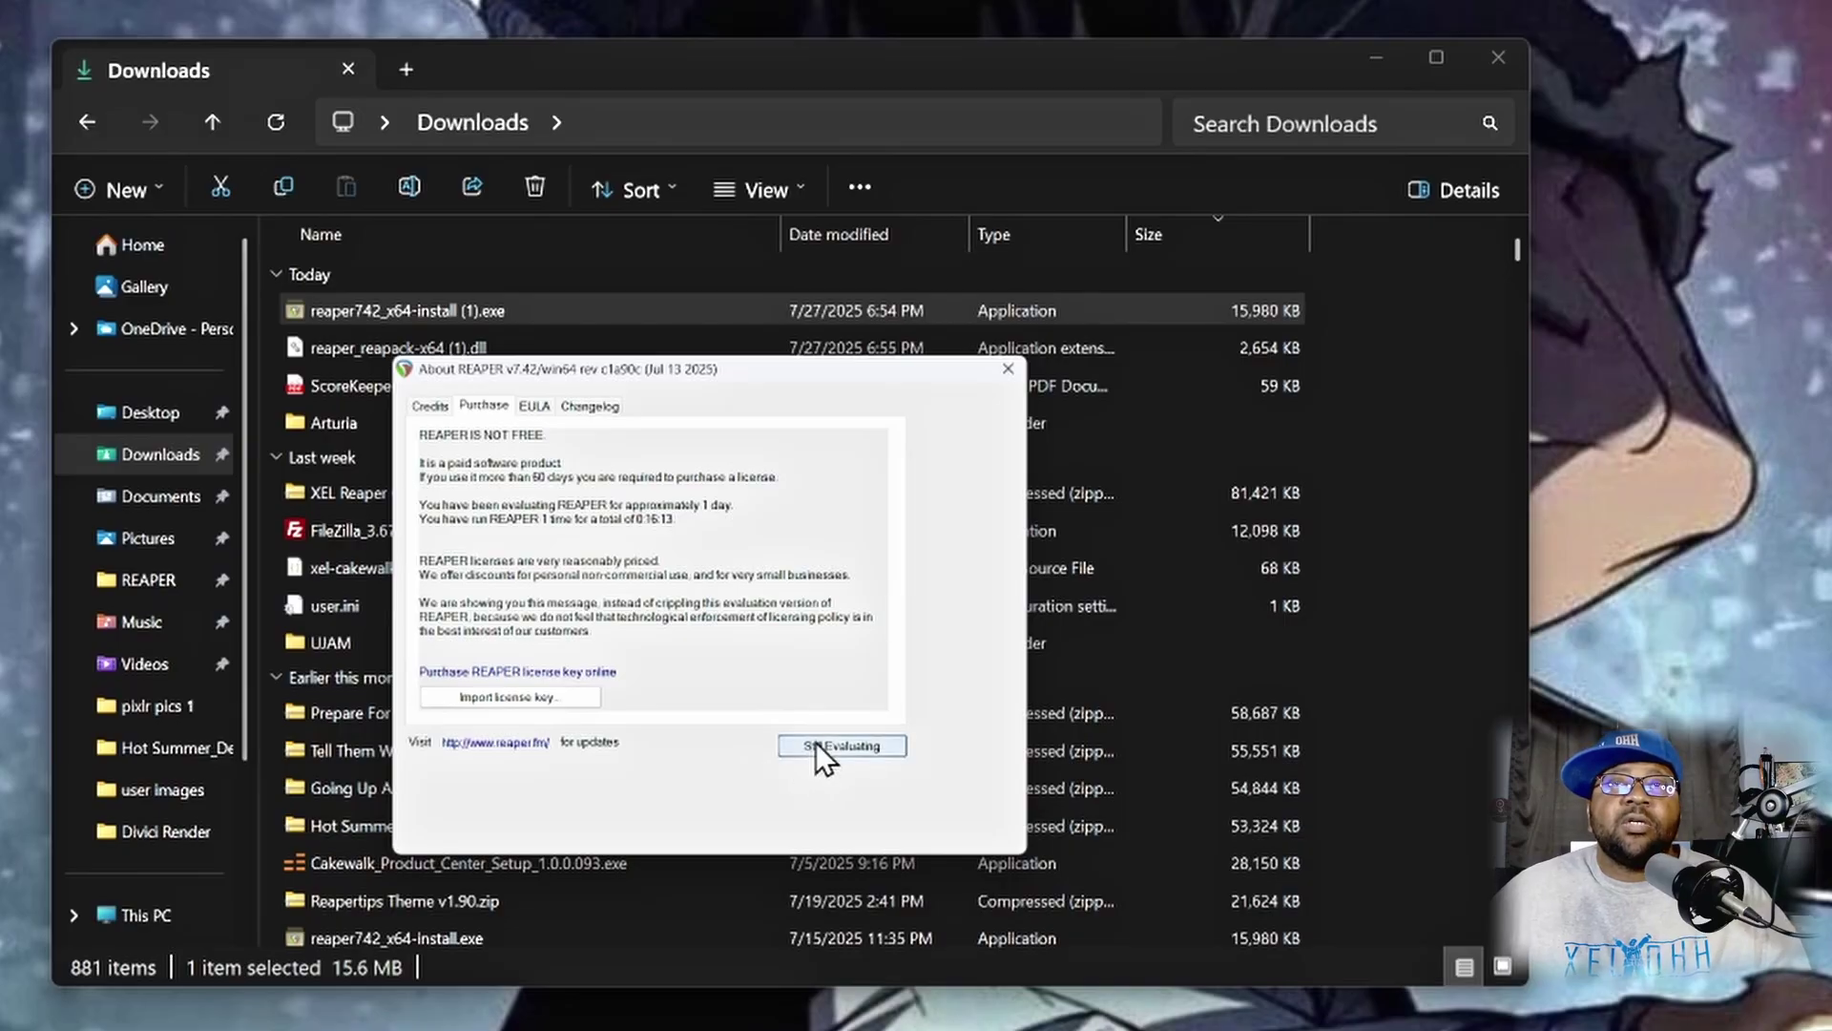
{"action": "left_click", "coordinate": [842, 746]}
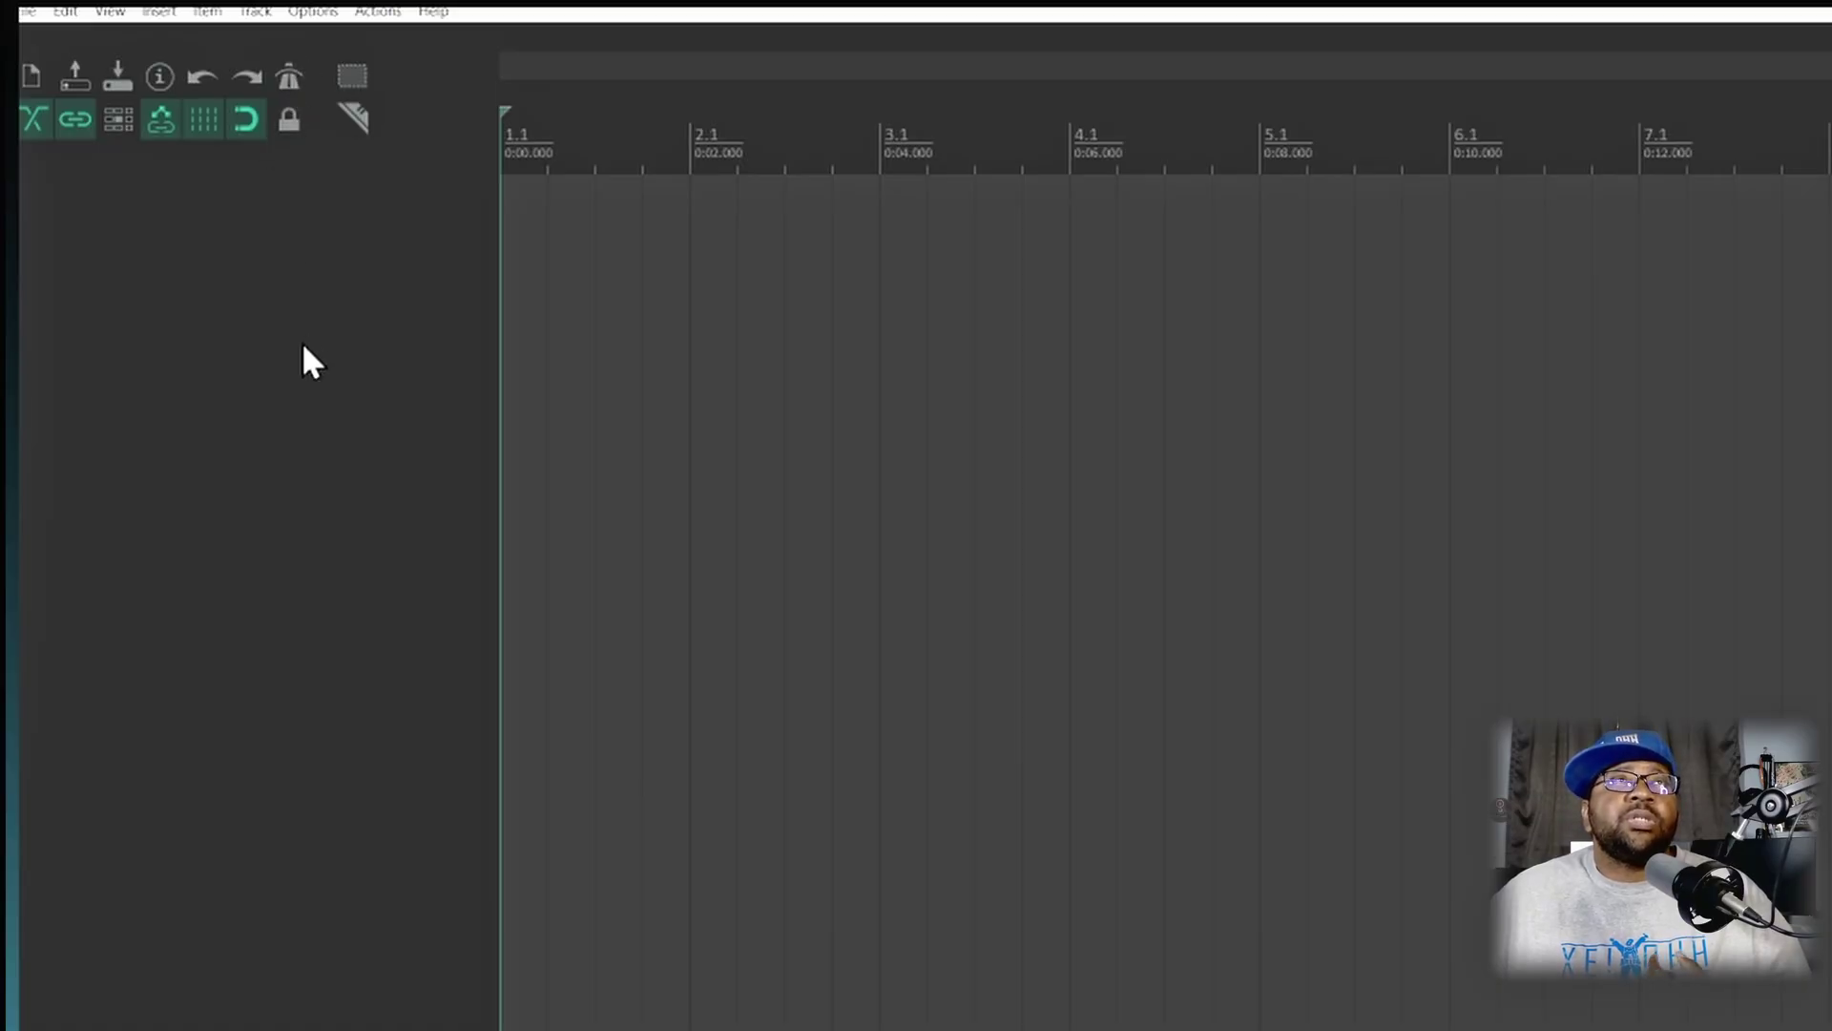
{"action": "left_click", "coordinate": [313, 13]}
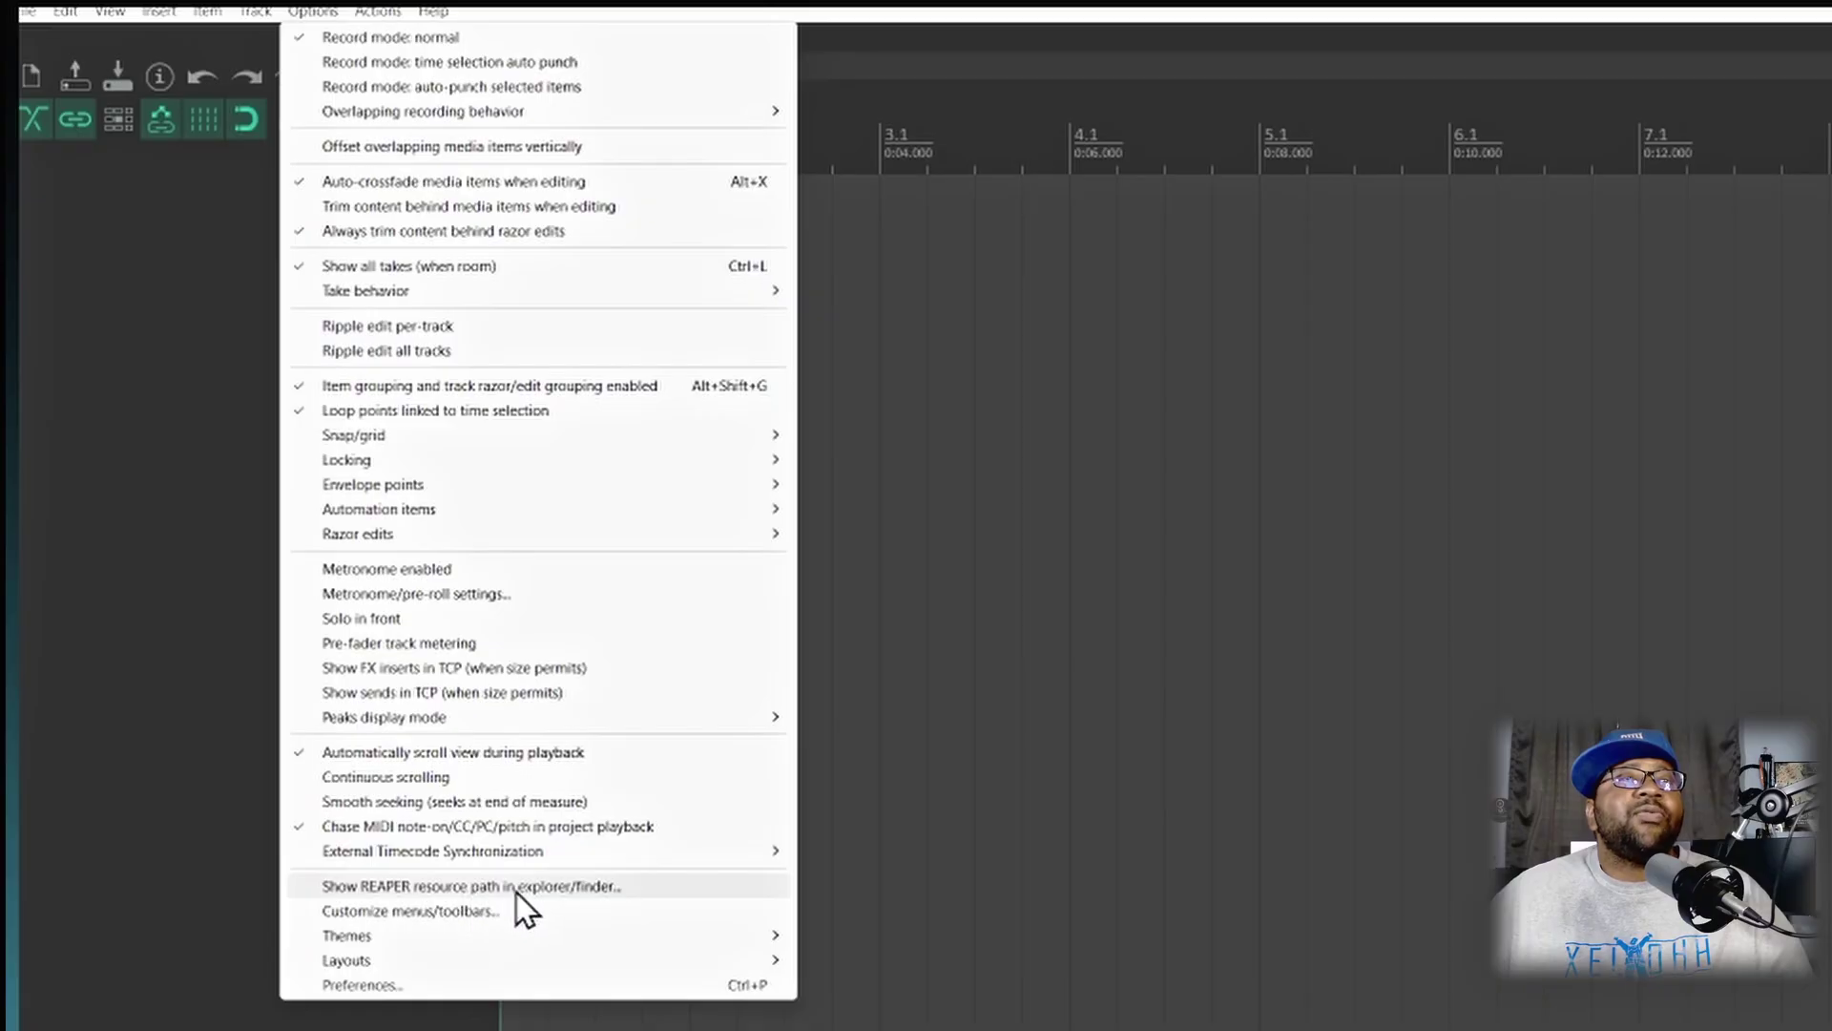
{"action": "left_click", "coordinate": [565, 892]}
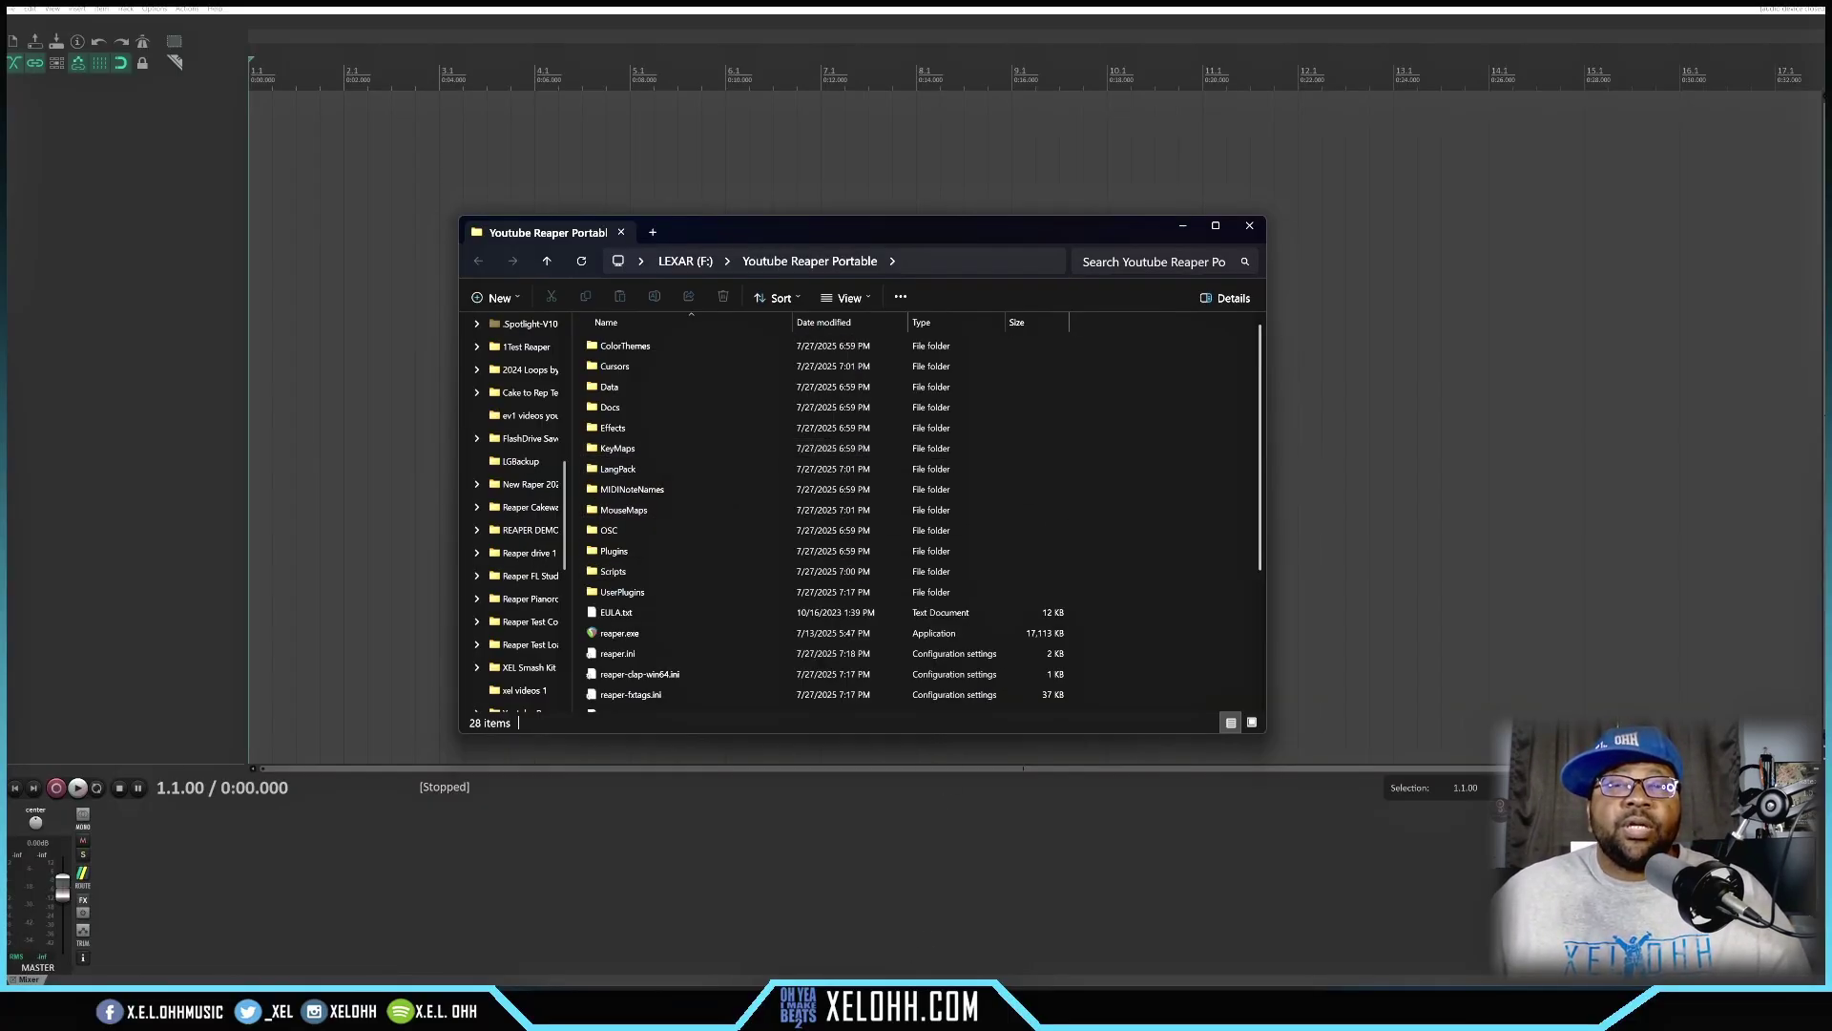
Step: Copy reaper_reapack-x64 (1).dll from Downloads into the UserPlugins folder of Youtube Reaper Portable, with both folder windows side by side
{"action": "mouse_move", "coordinate": [902, 1010]}
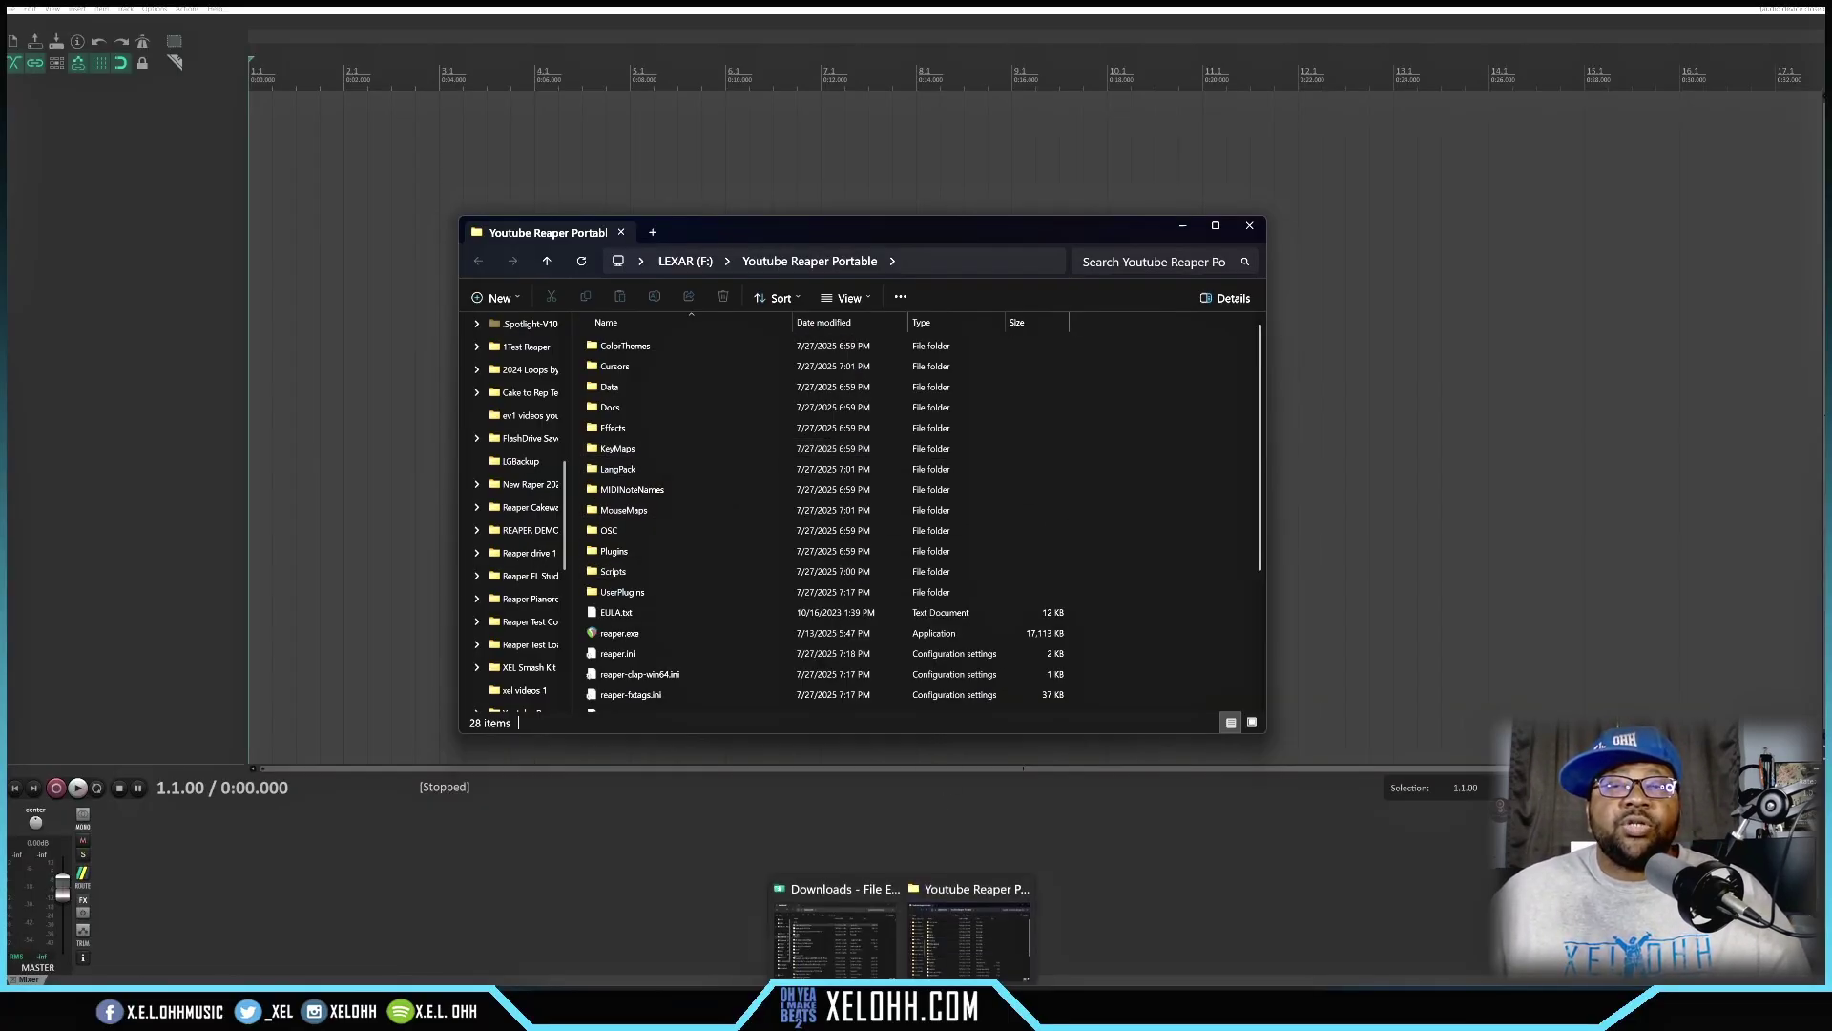
{"action": "left_click", "coordinate": [848, 906]}
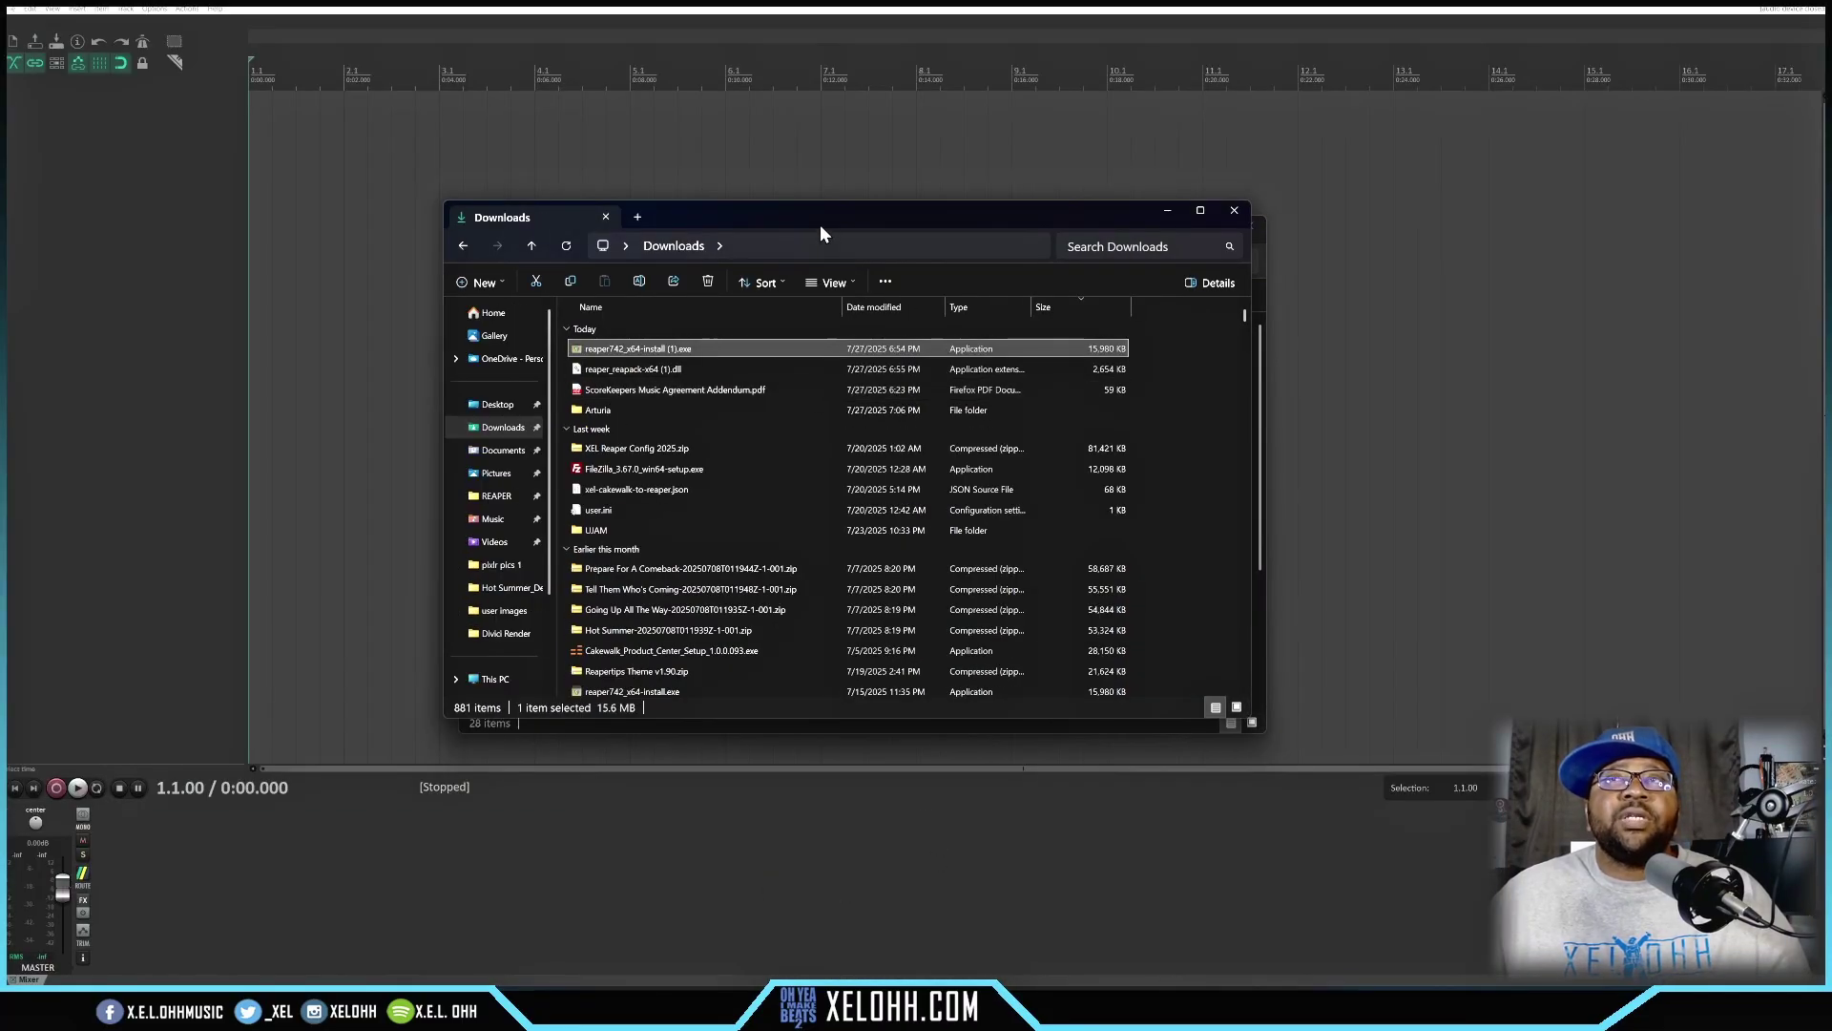
{"action": "left_click_drag", "start_coordinate": [820, 225], "coordinate": [478, 259]}
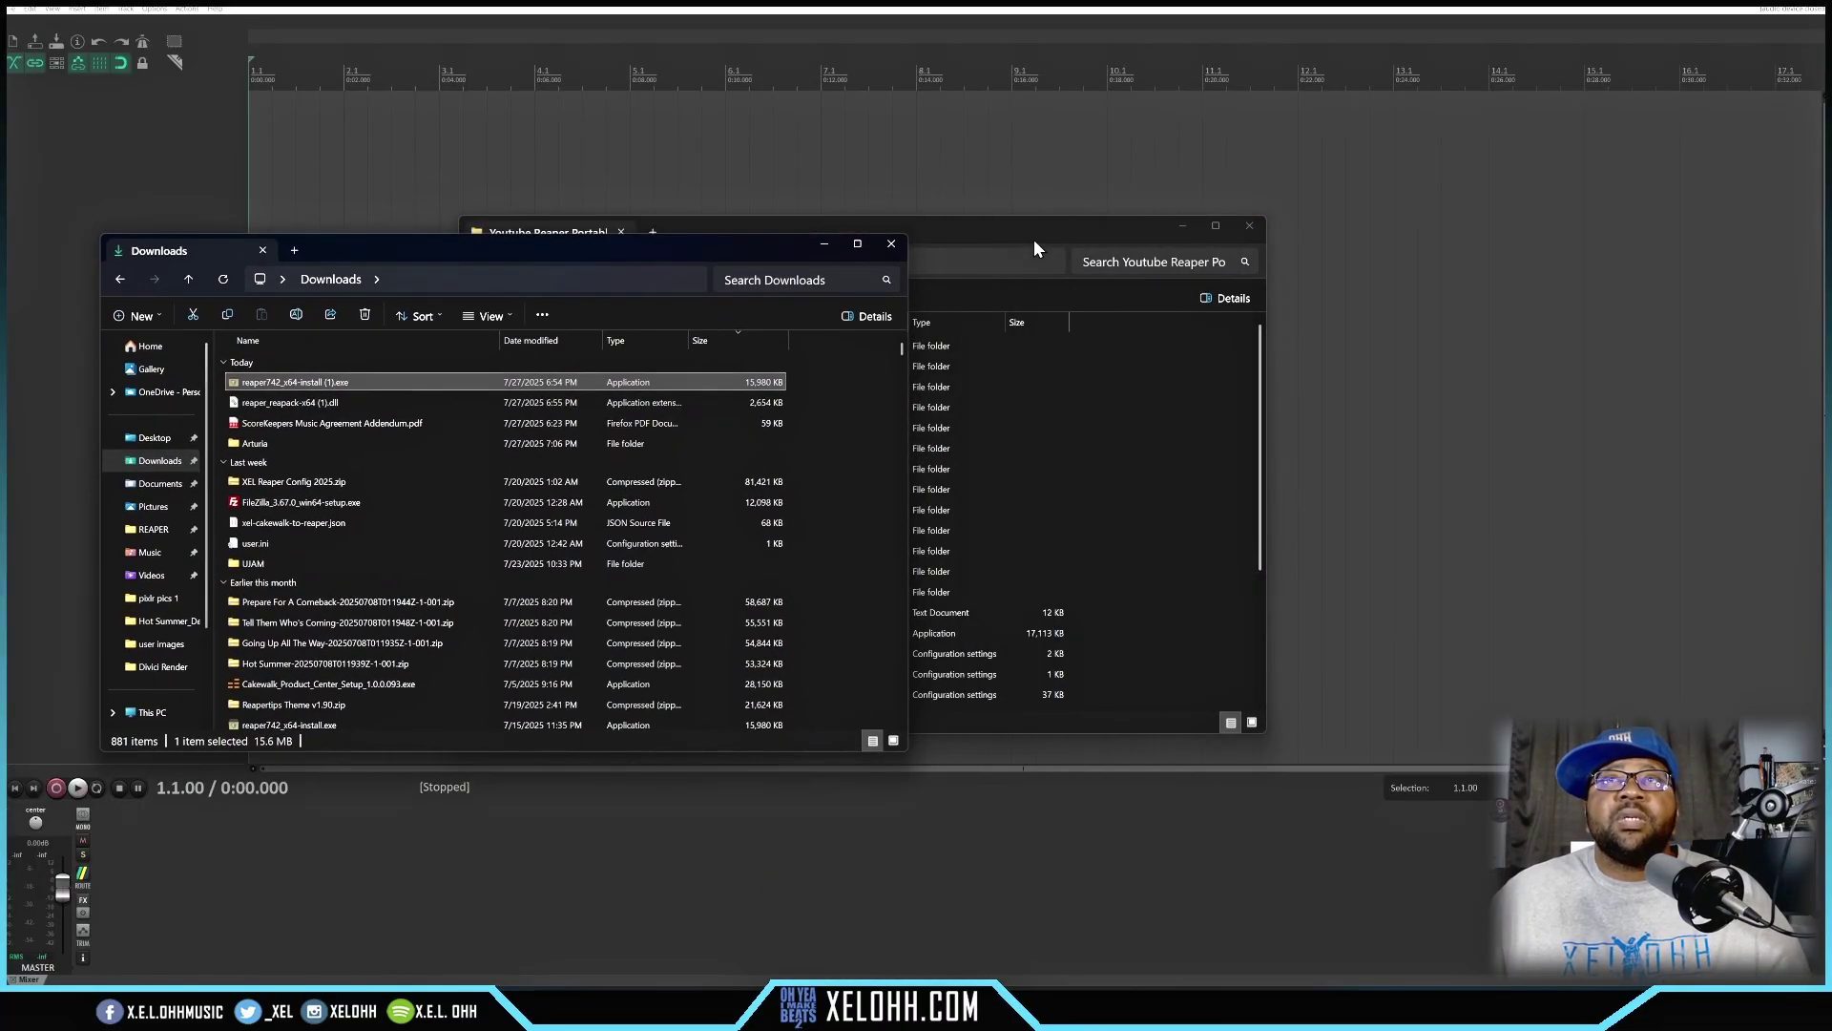
{"action": "left_click_drag", "start_coordinate": [982, 231], "coordinate": [1431, 249]}
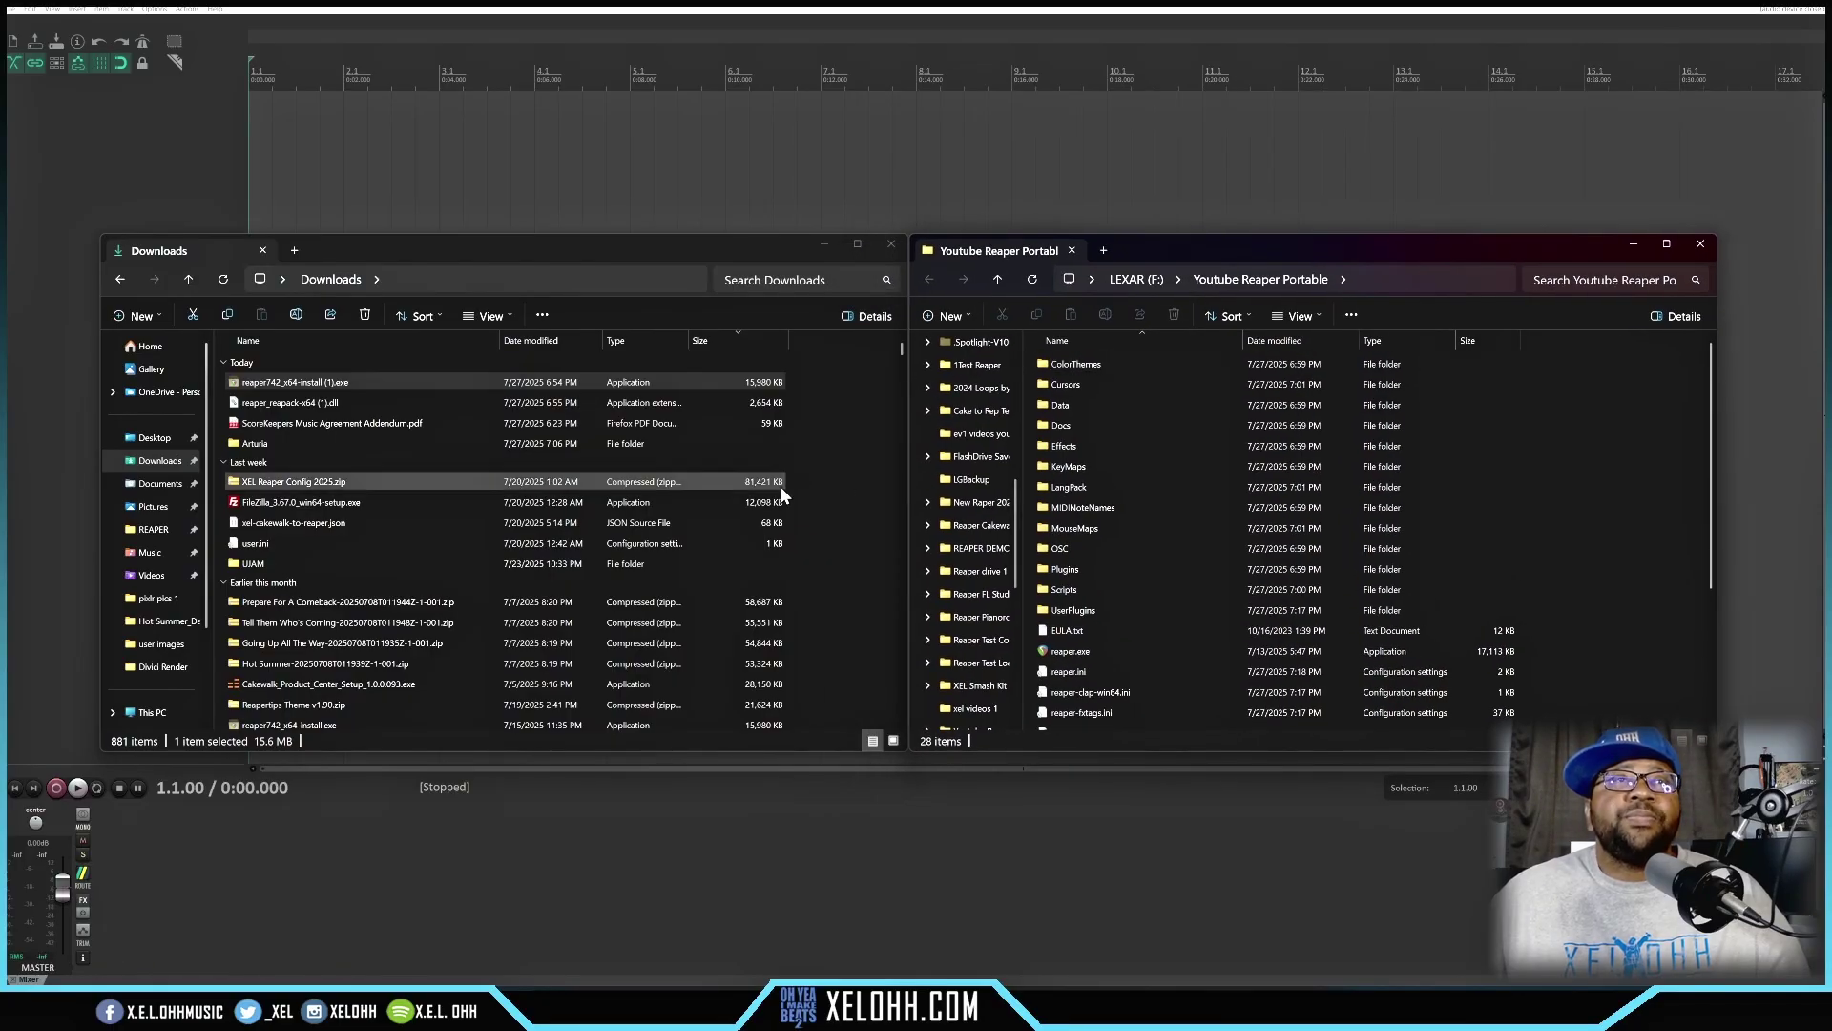
{"action": "left_click", "coordinate": [272, 404]}
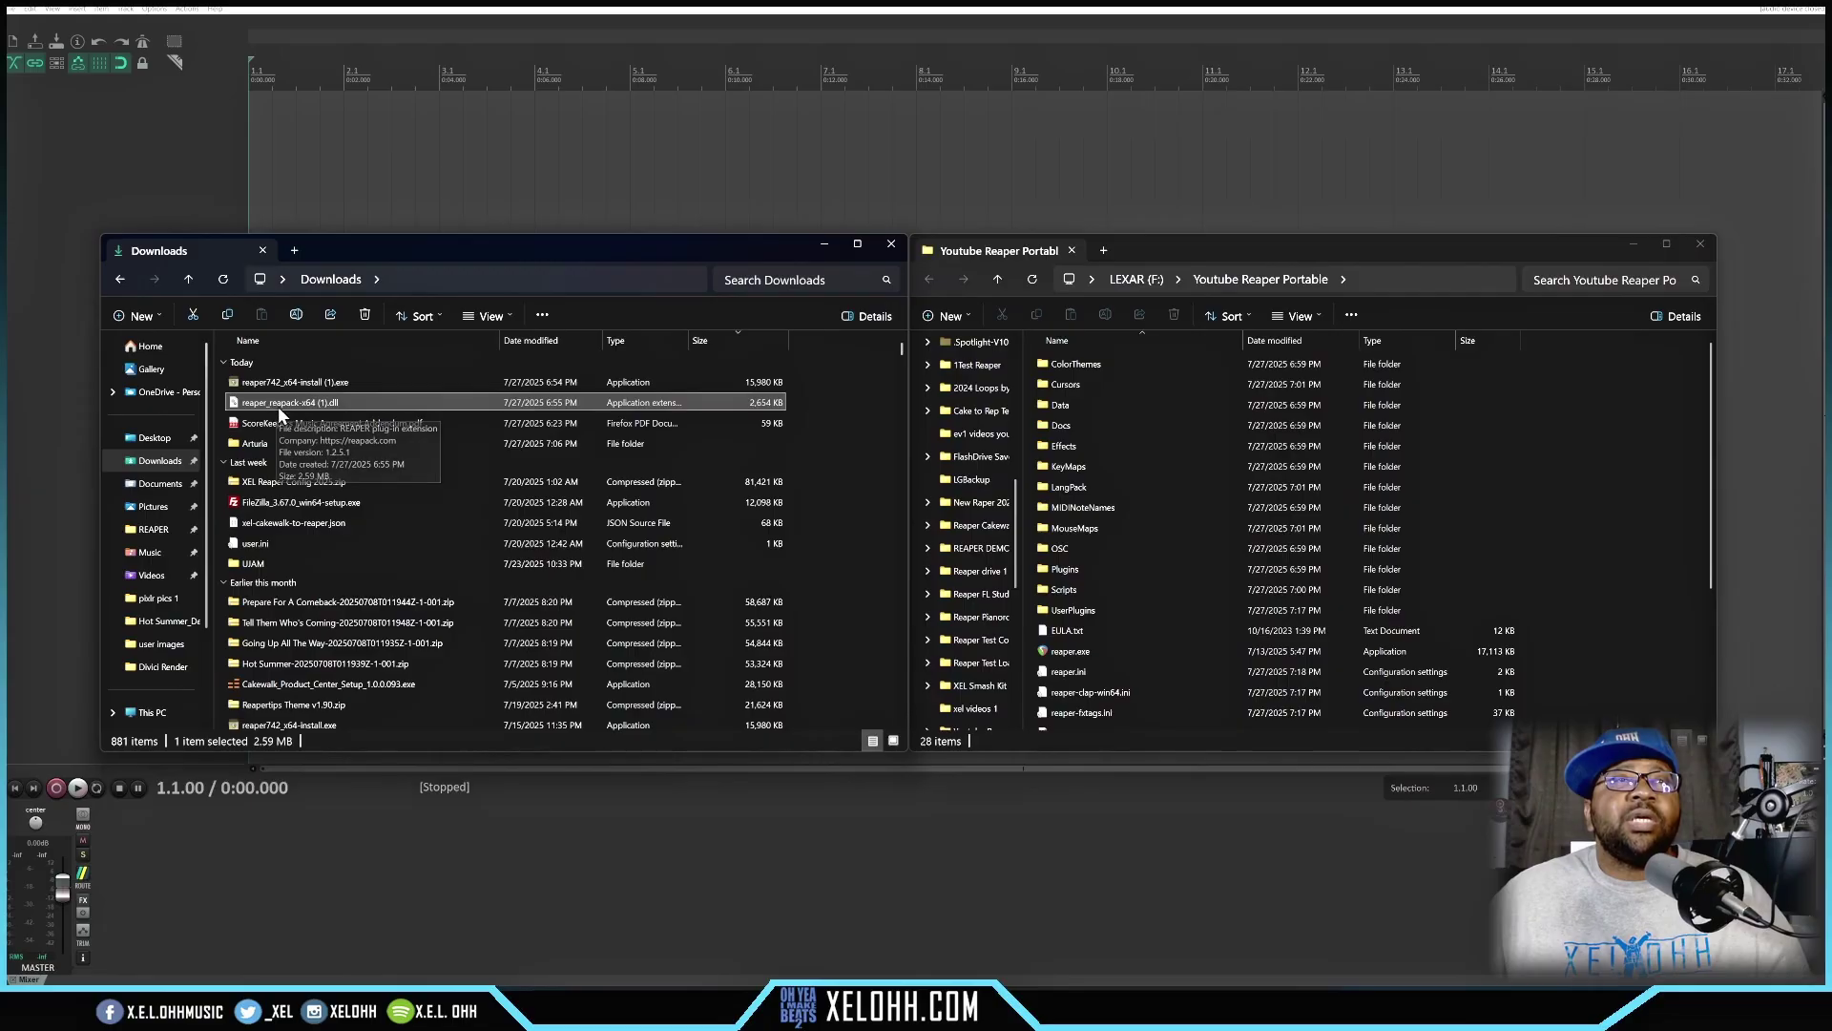
{"action": "double_click", "coordinate": [1073, 609]}
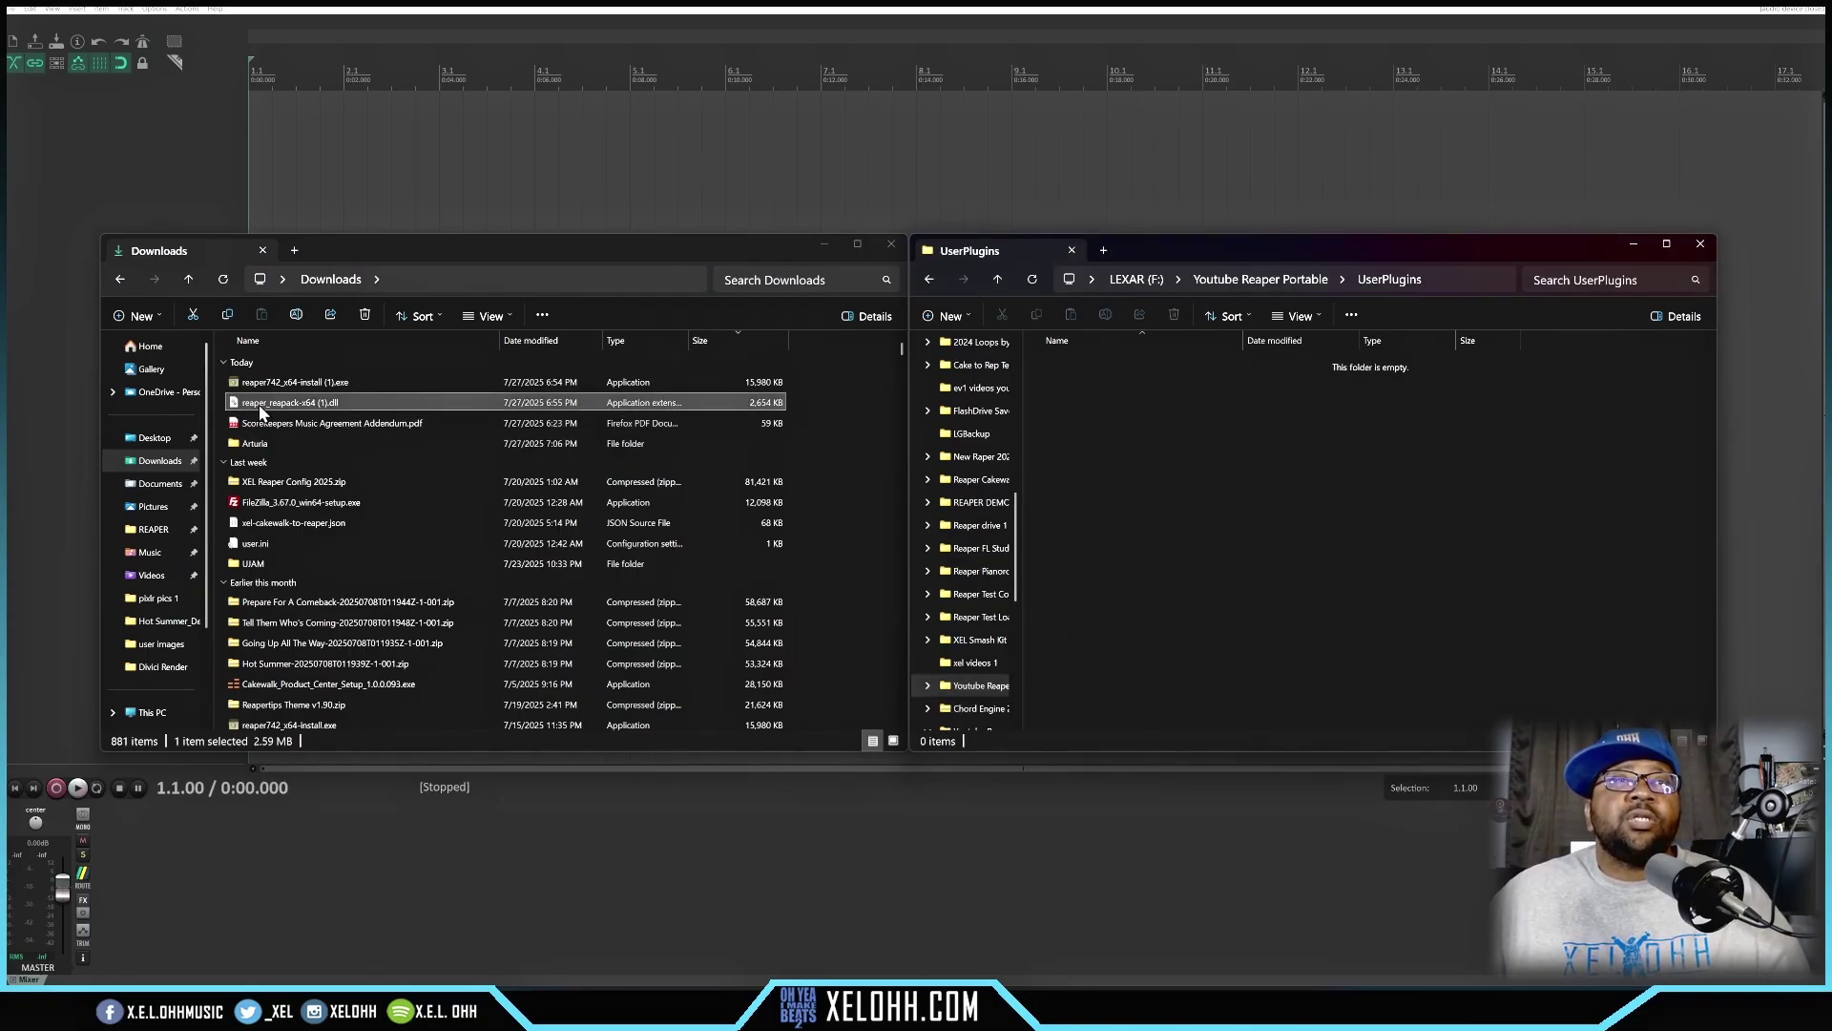
{"action": "left_click_drag", "start_coordinate": [260, 413], "coordinate": [1154, 447]}
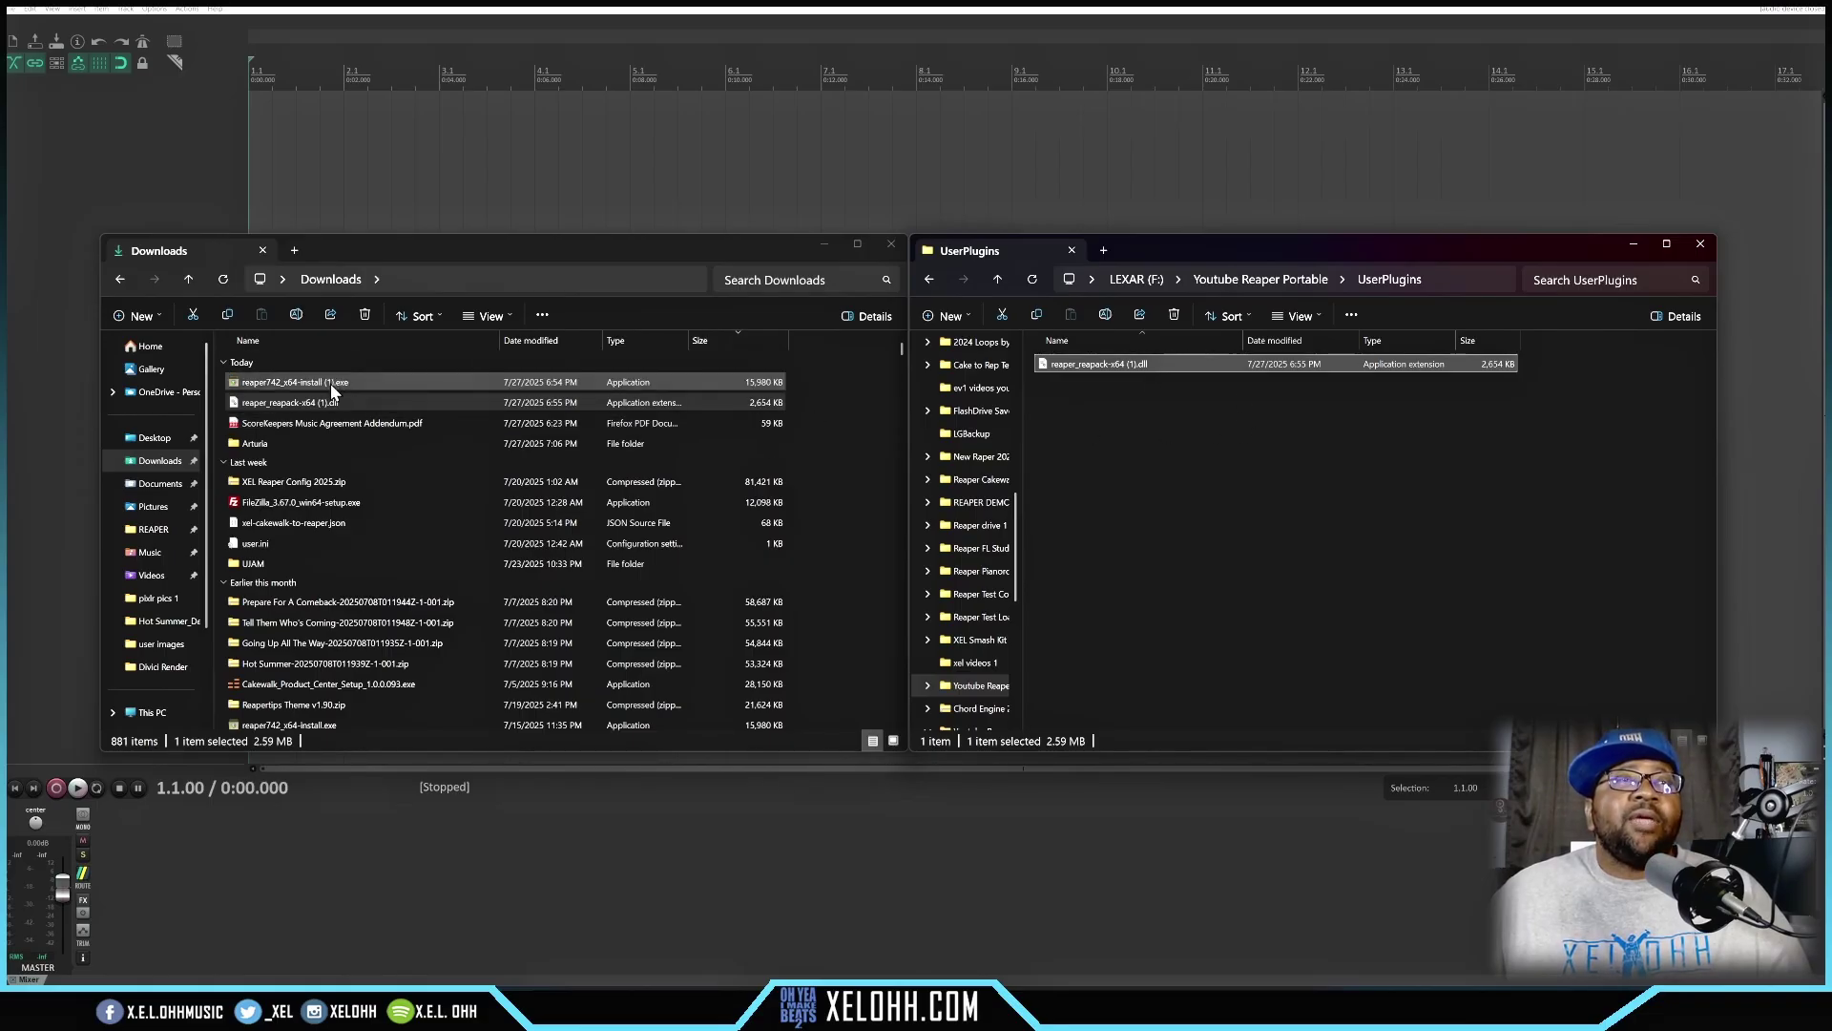
Step: Copy reaper_cwp.dll from the reacwp_0_0r3b56 > _win64 folder inside XEL Reaper Config 2025.zip into the UserPlugins folder
{"action": "double_click", "coordinate": [294, 484]}
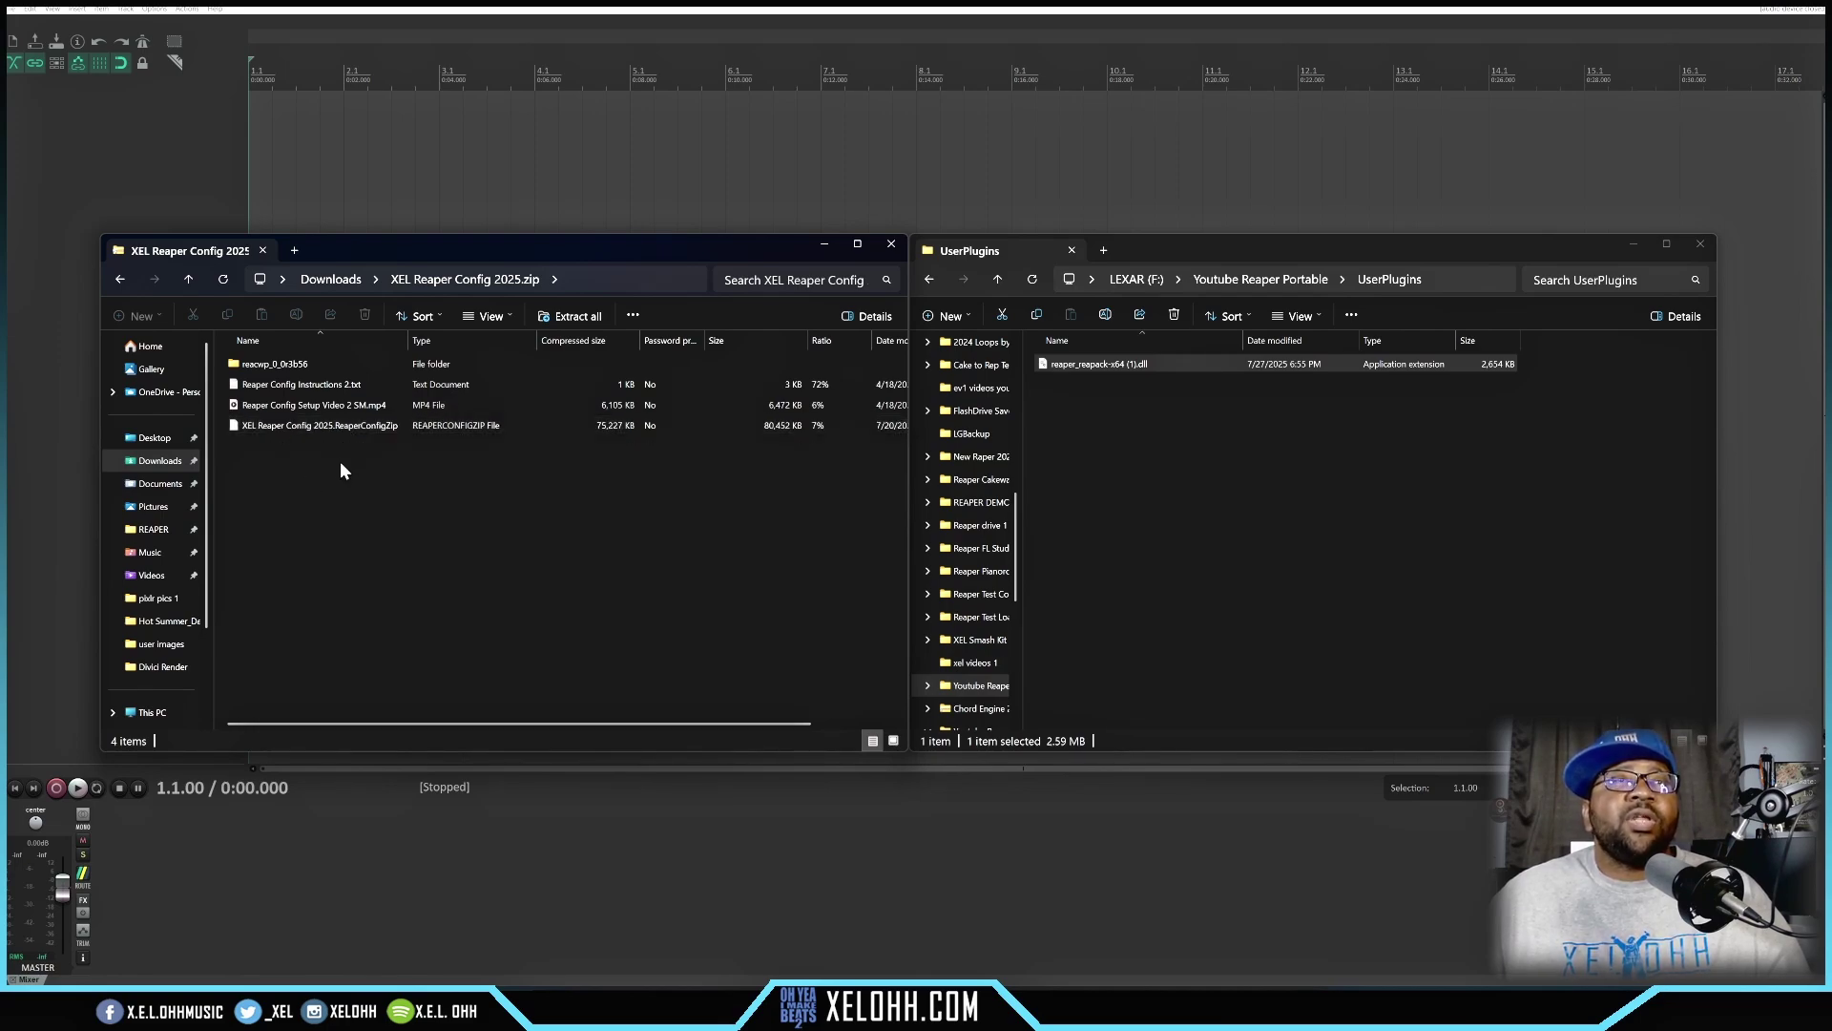
{"action": "double_click", "coordinate": [277, 368]}
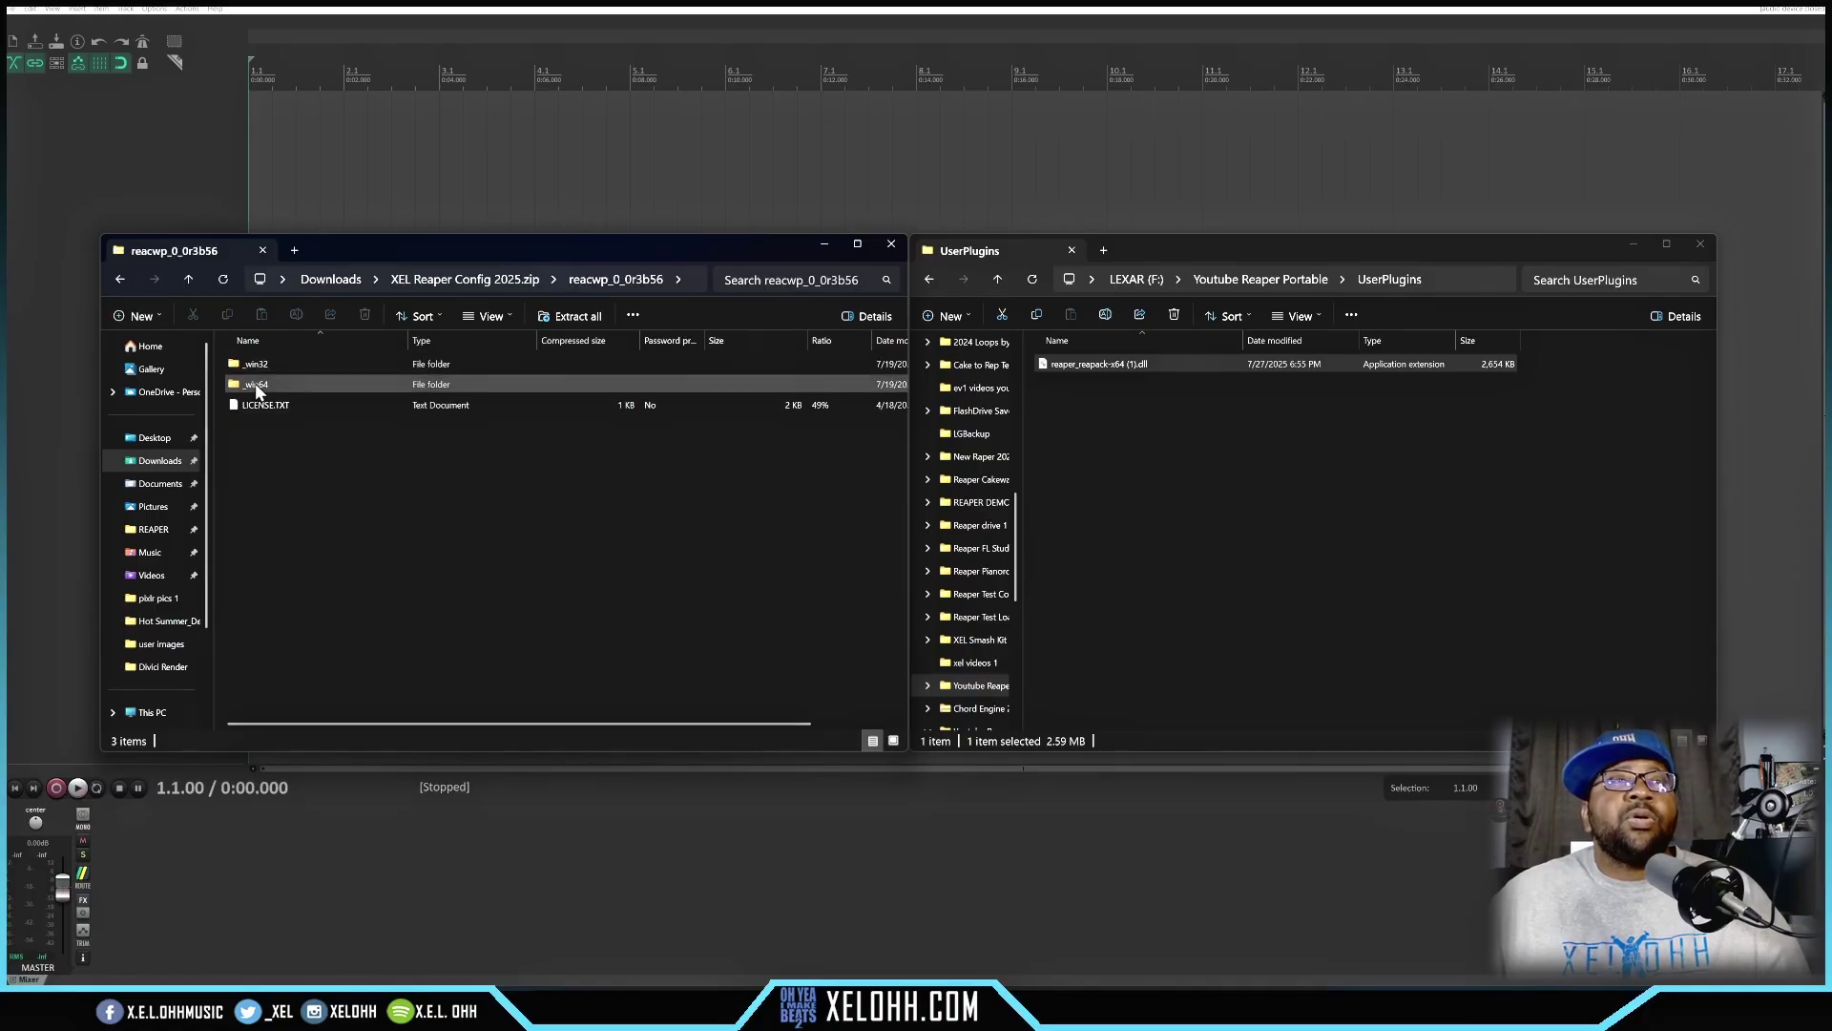
{"action": "double_click", "coordinate": [257, 387]}
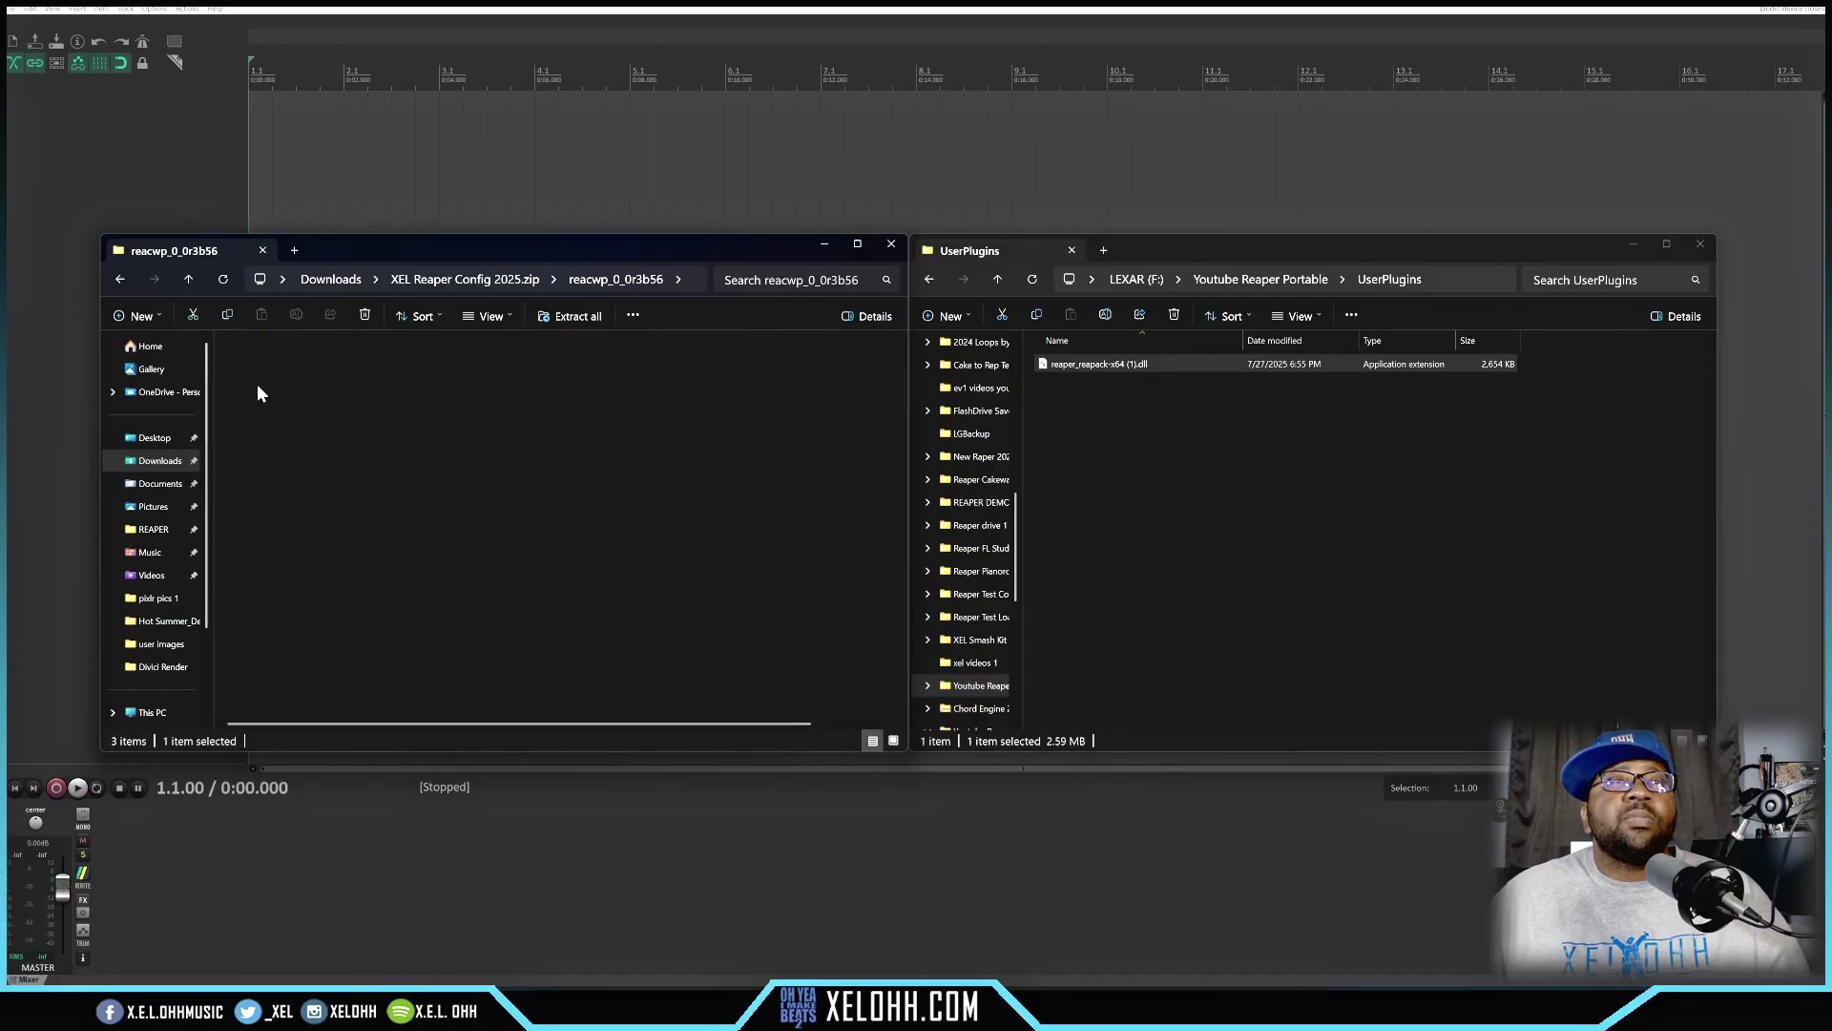
{"action": "left_click_drag", "start_coordinate": [263, 363], "coordinate": [1109, 445]}
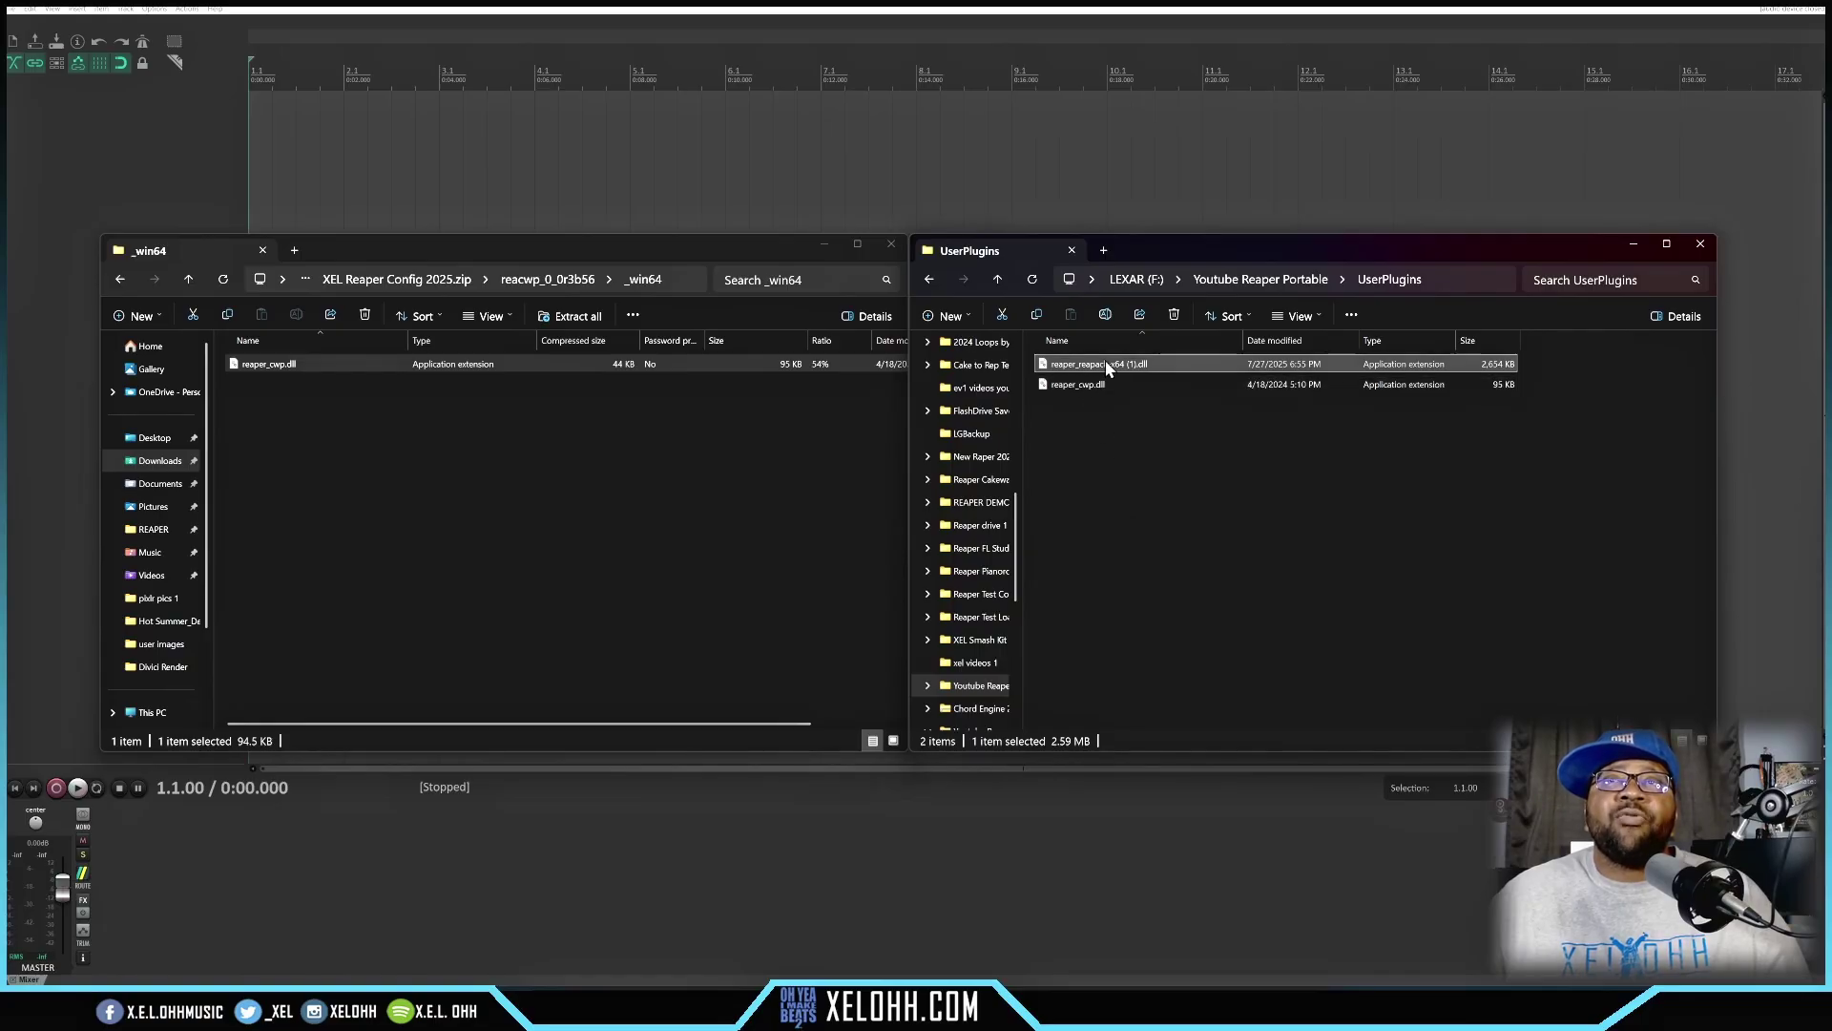
{"action": "left_click", "coordinate": [1125, 520]}
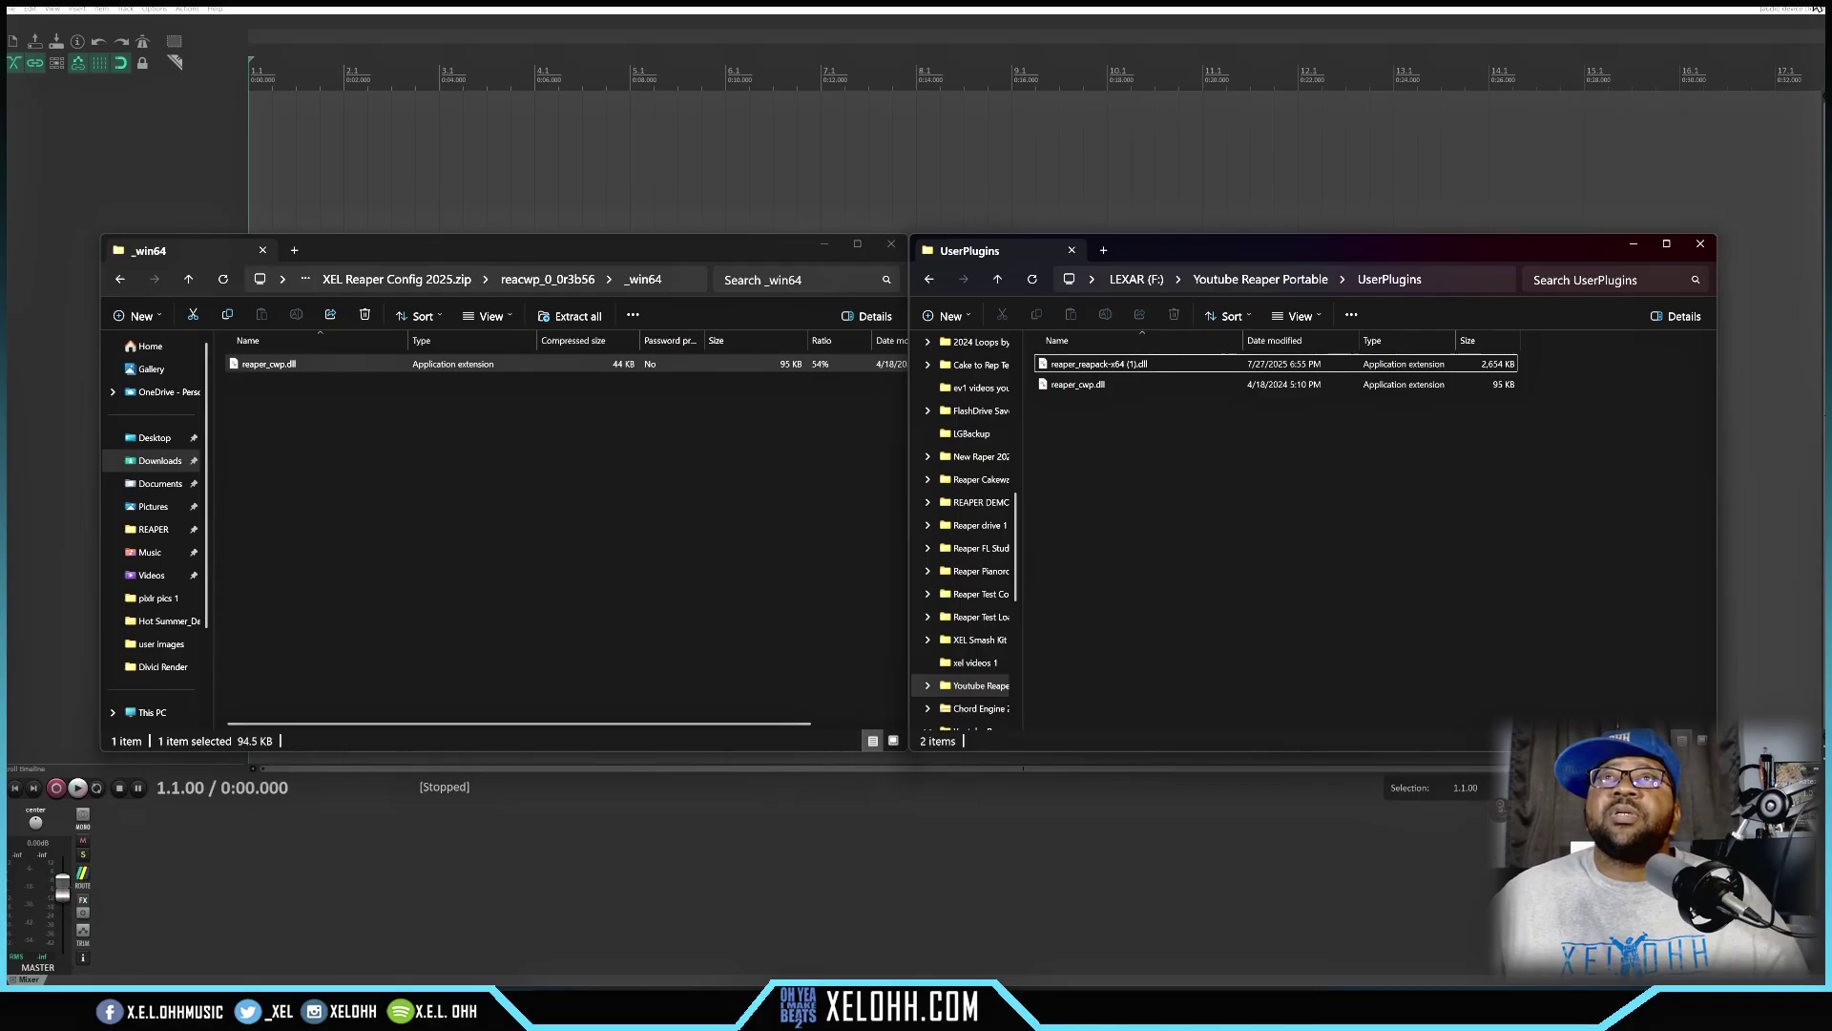
Step: Close REAPER and the zip's folder window, and relaunch reaper.exe from the Youtube Reaper Portable folder
{"action": "left_click", "coordinate": [1768, 8]}
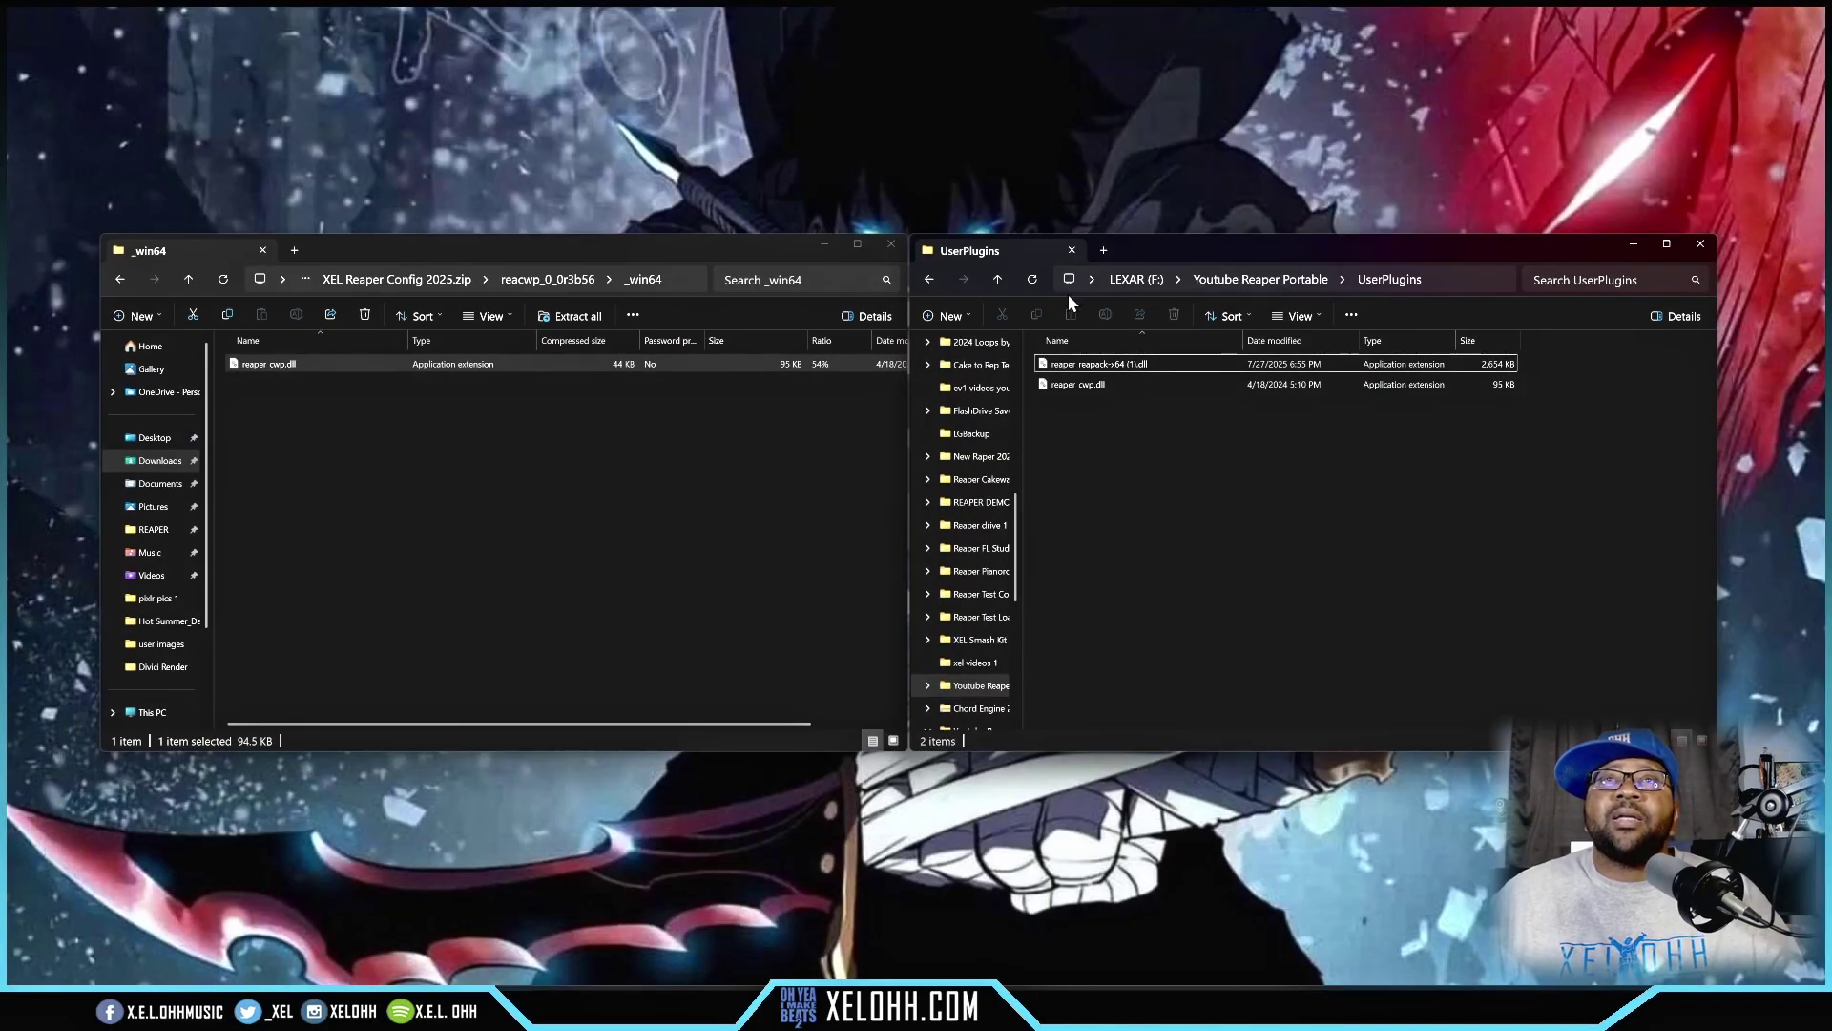
{"action": "left_click", "coordinate": [823, 250]}
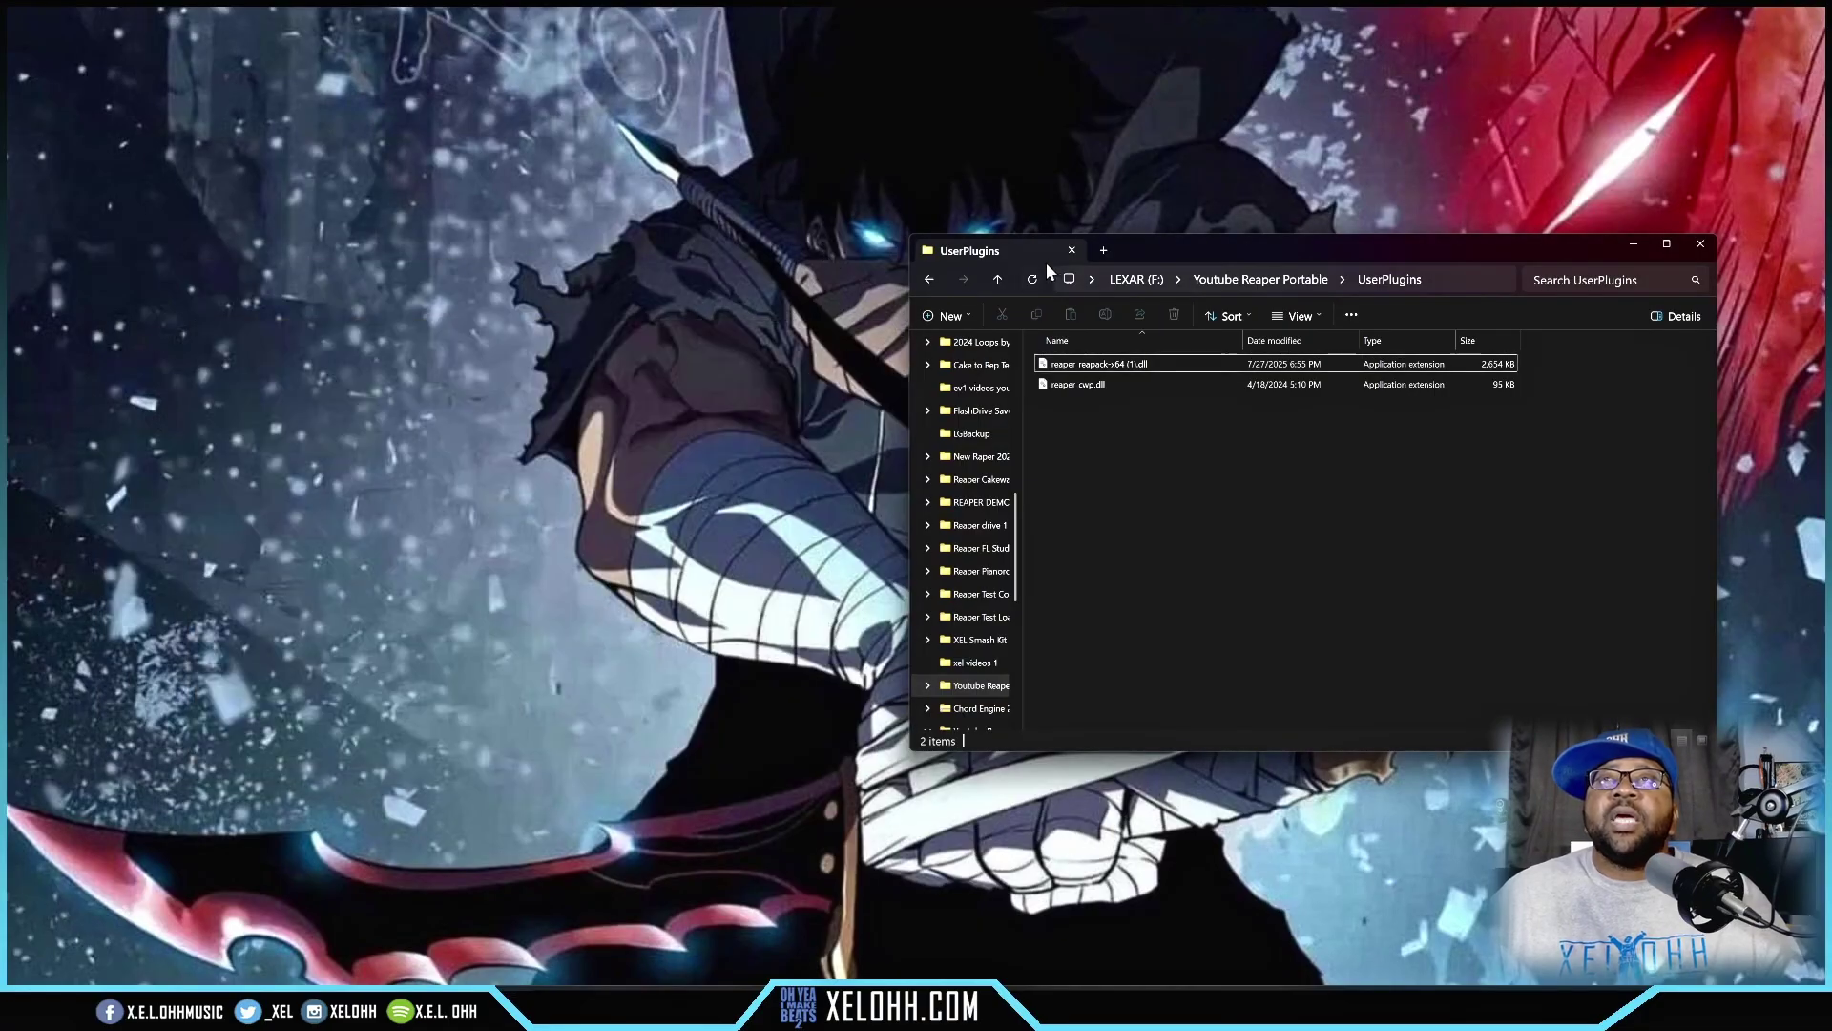
{"action": "left_click_drag", "start_coordinate": [1197, 254], "coordinate": [846, 255]}
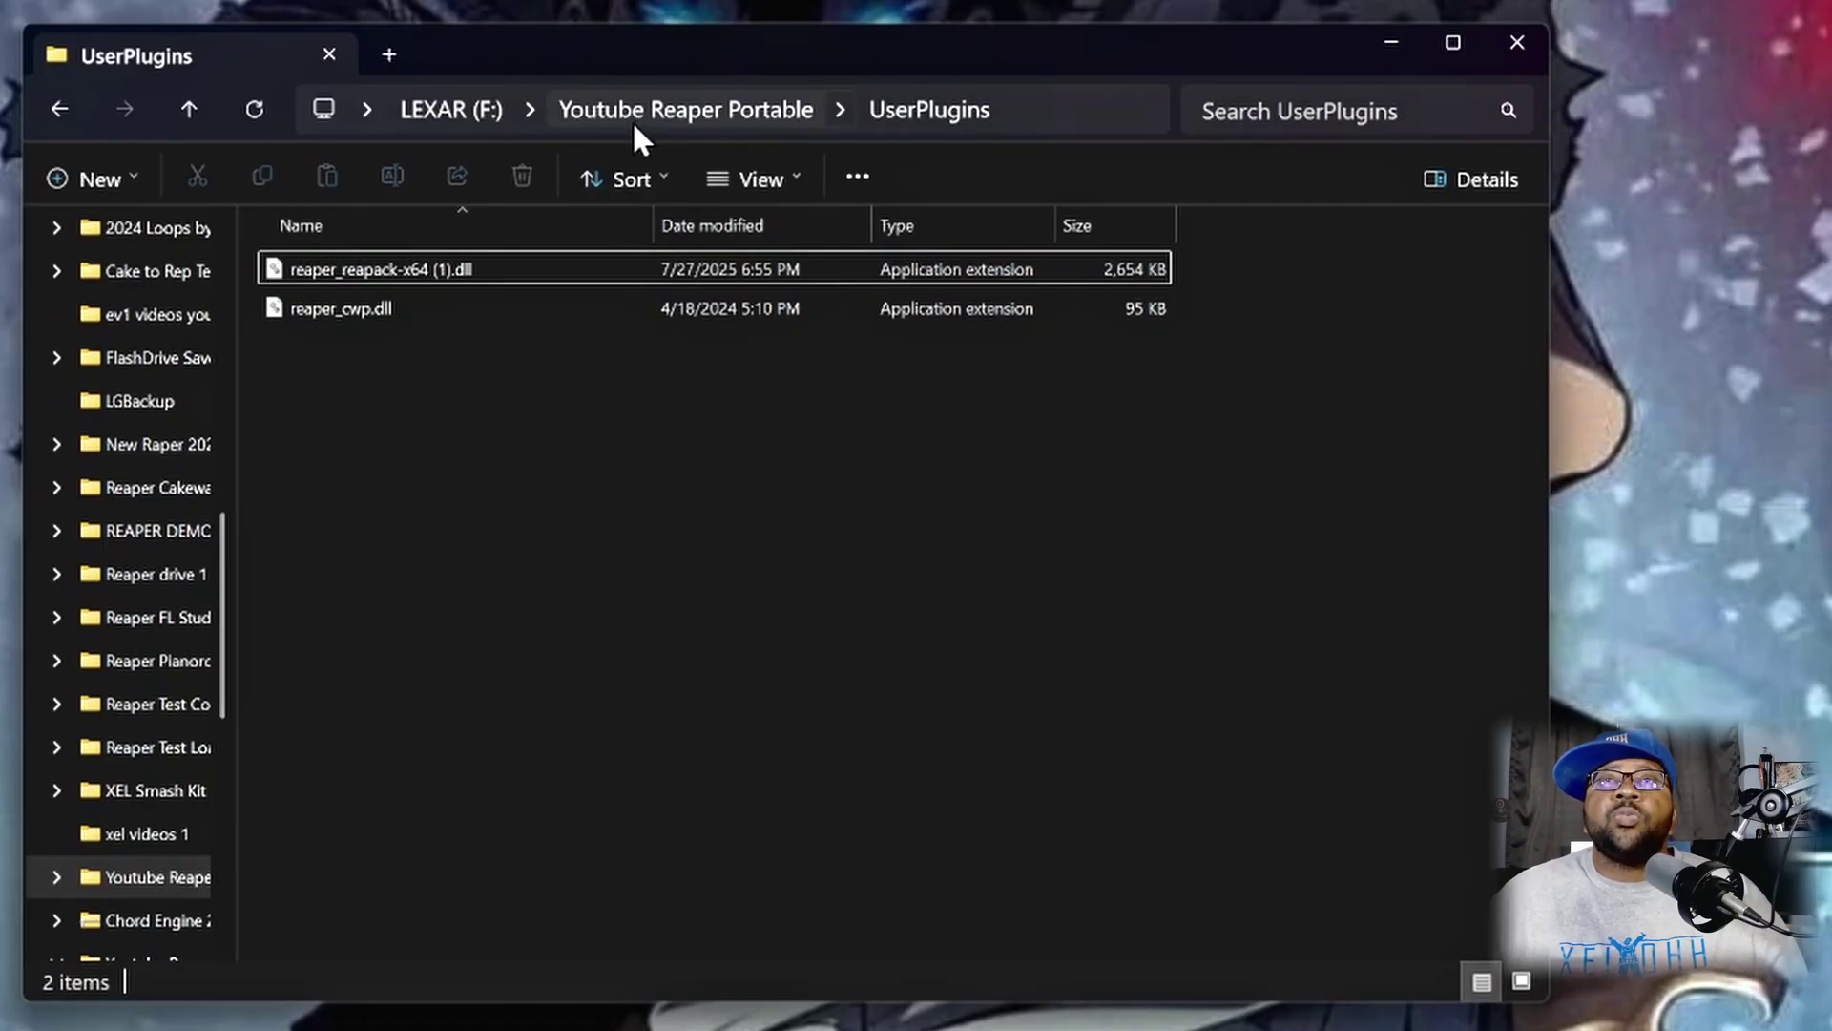
{"action": "left_click", "coordinate": [685, 113]}
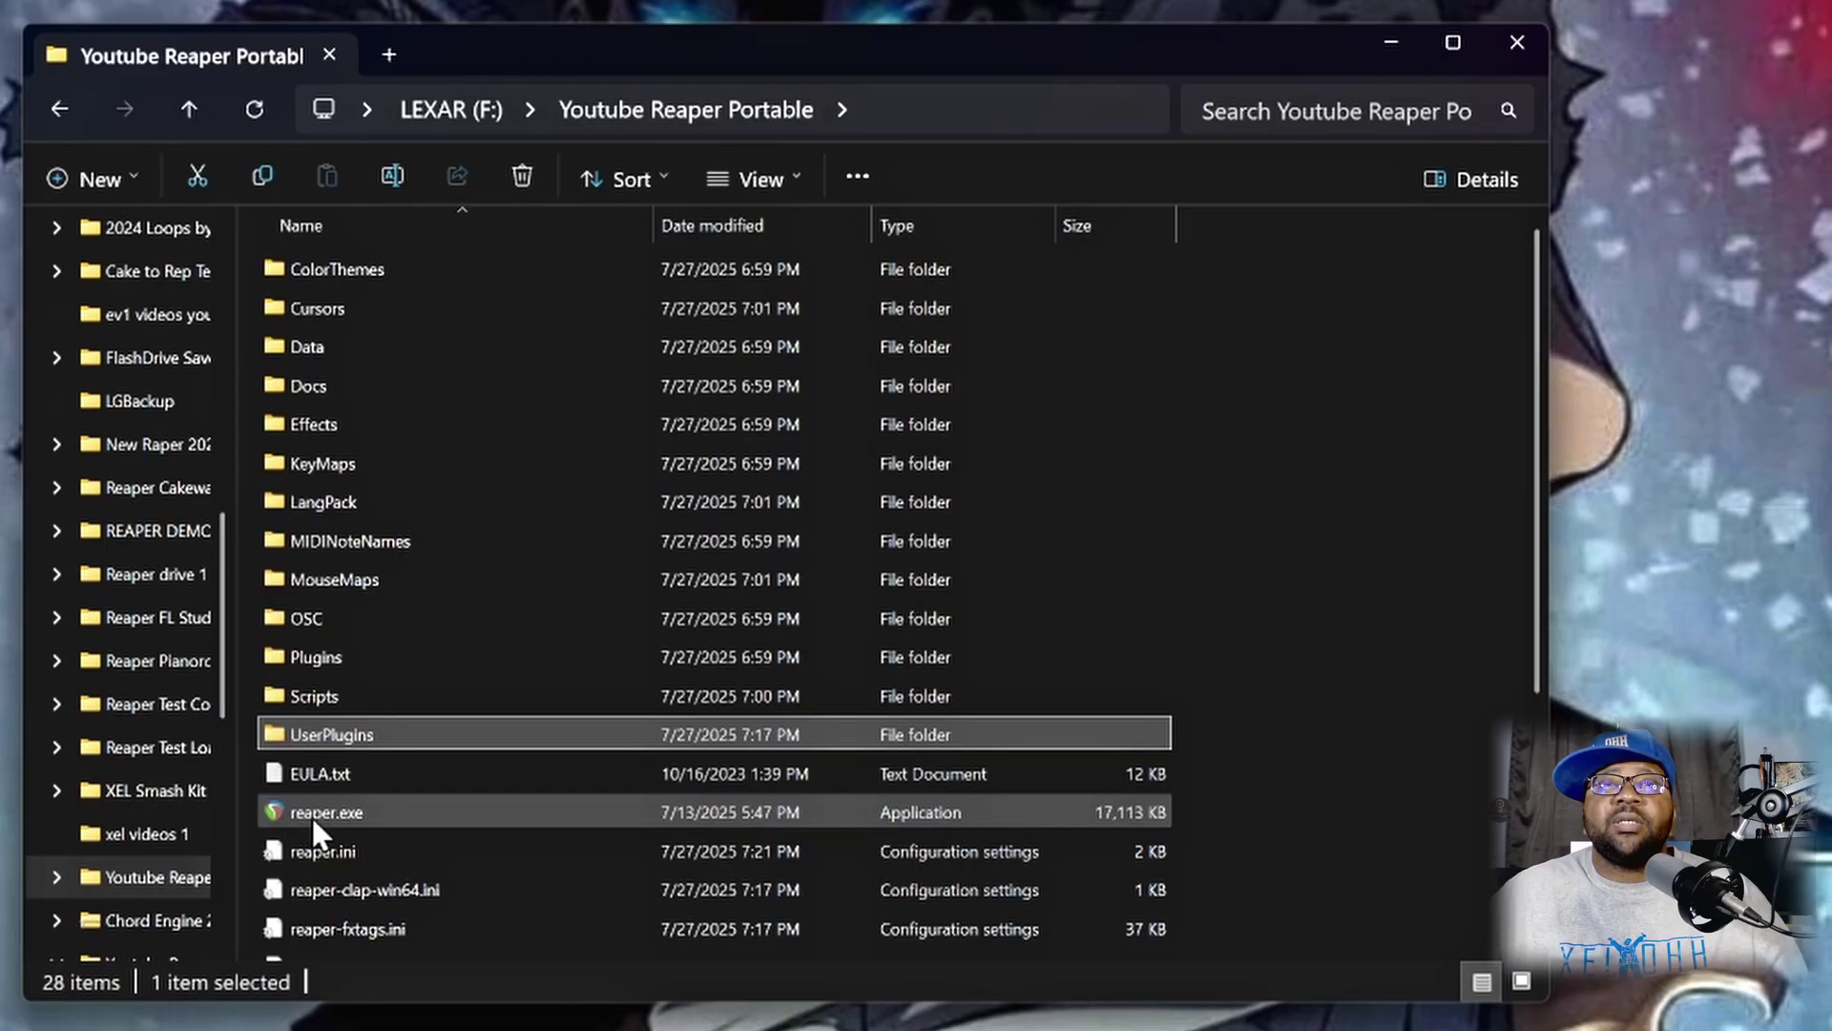
{"action": "double_click", "coordinate": [407, 810]}
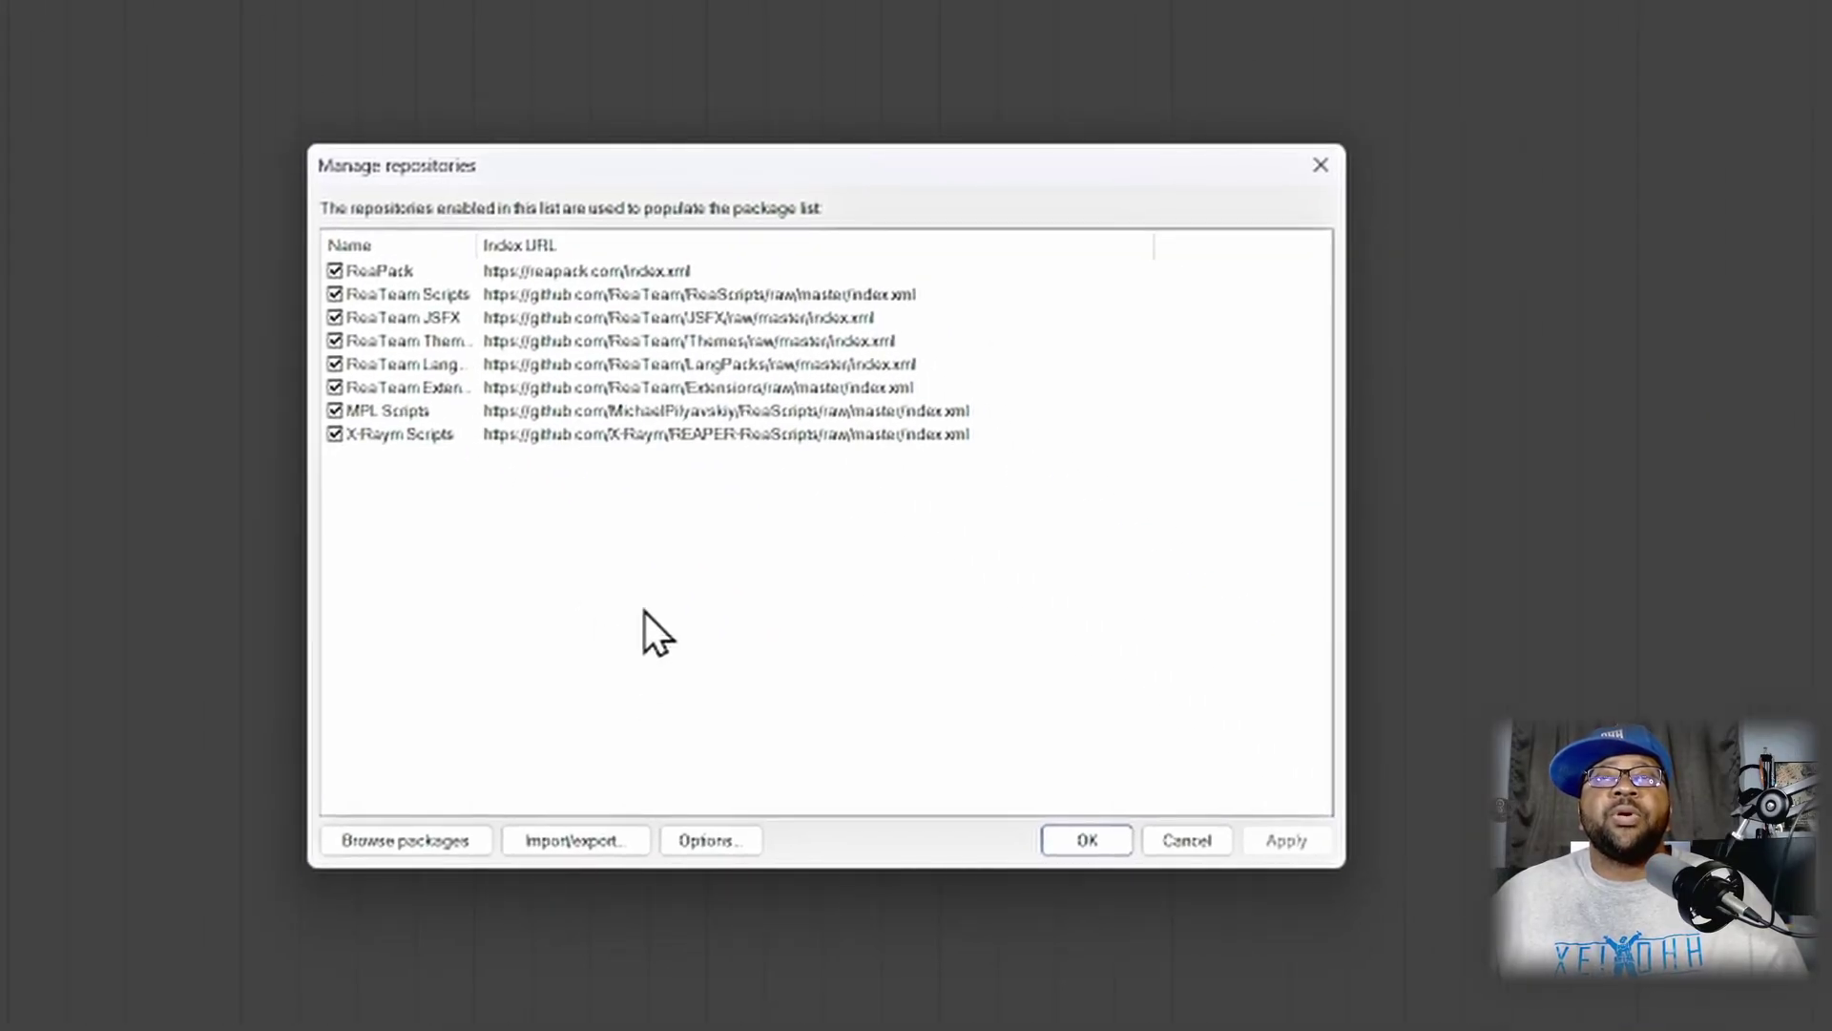
Step: Install all available ReaPack packages from the package browser, agreeing to install new packages automatically when synchronizing
{"action": "left_click", "coordinate": [433, 842]}
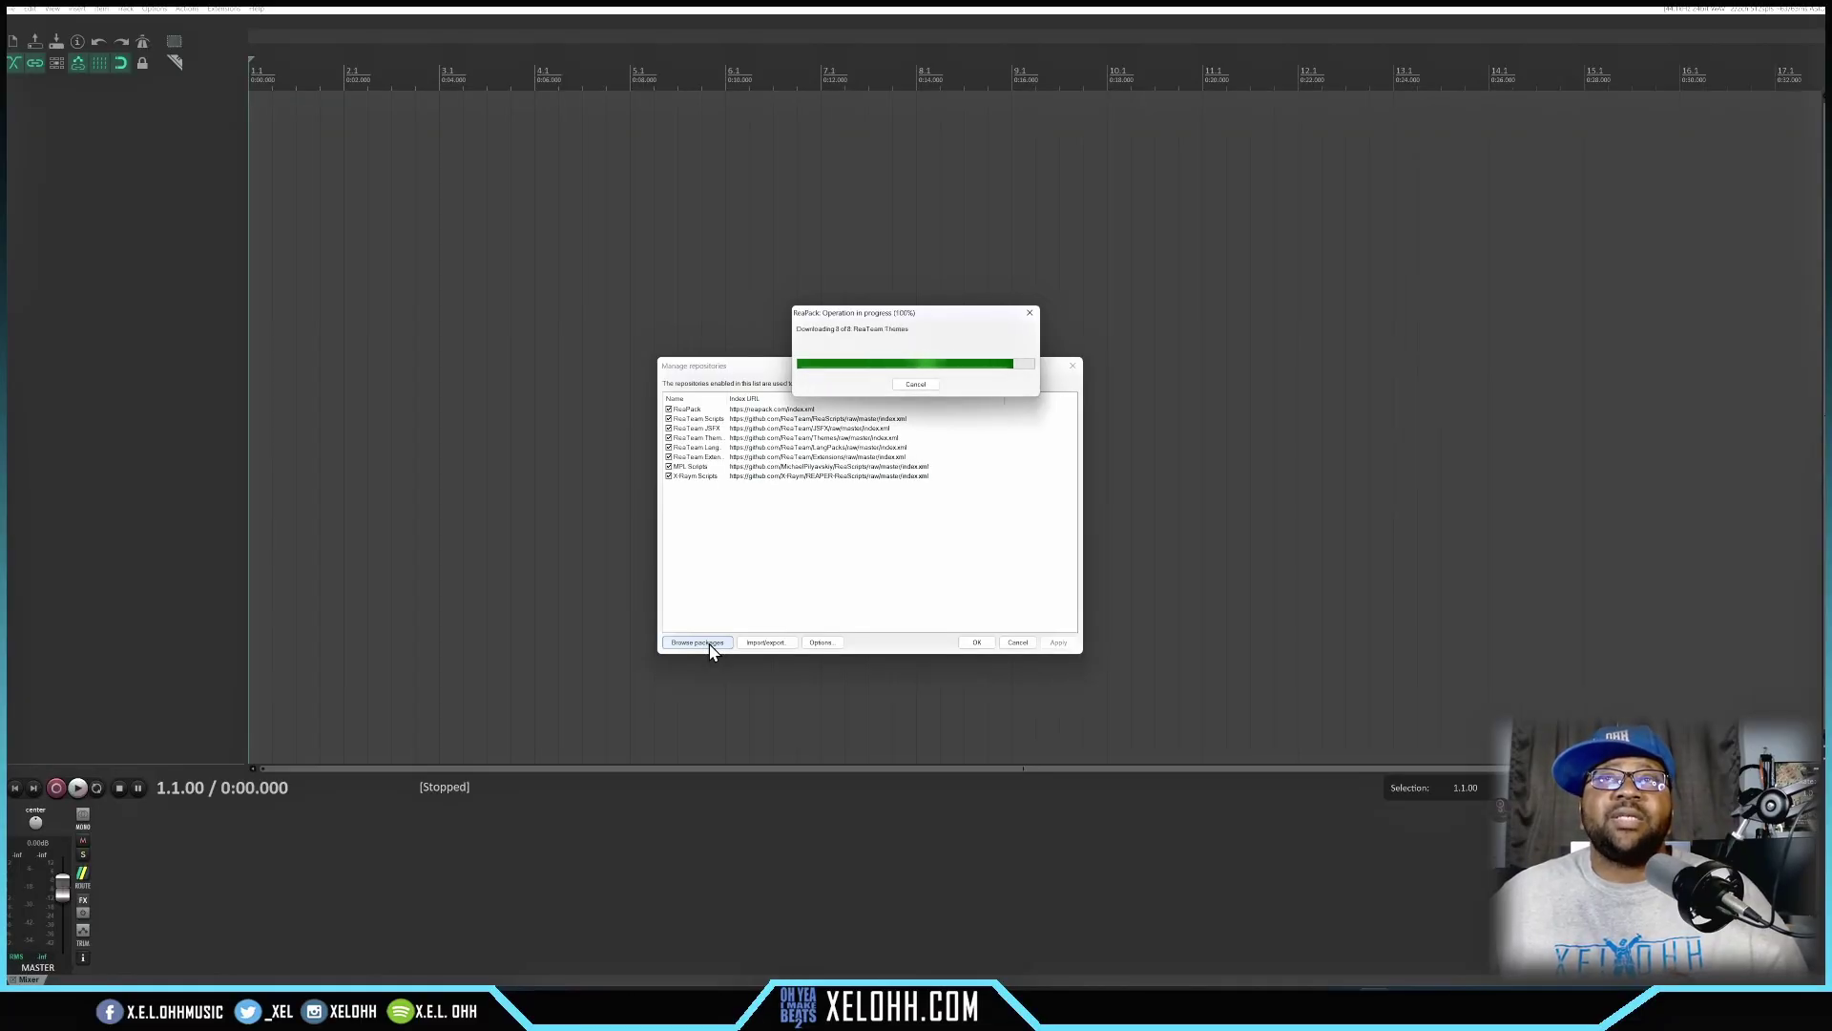
{"action": "left_click", "coordinate": [708, 644]}
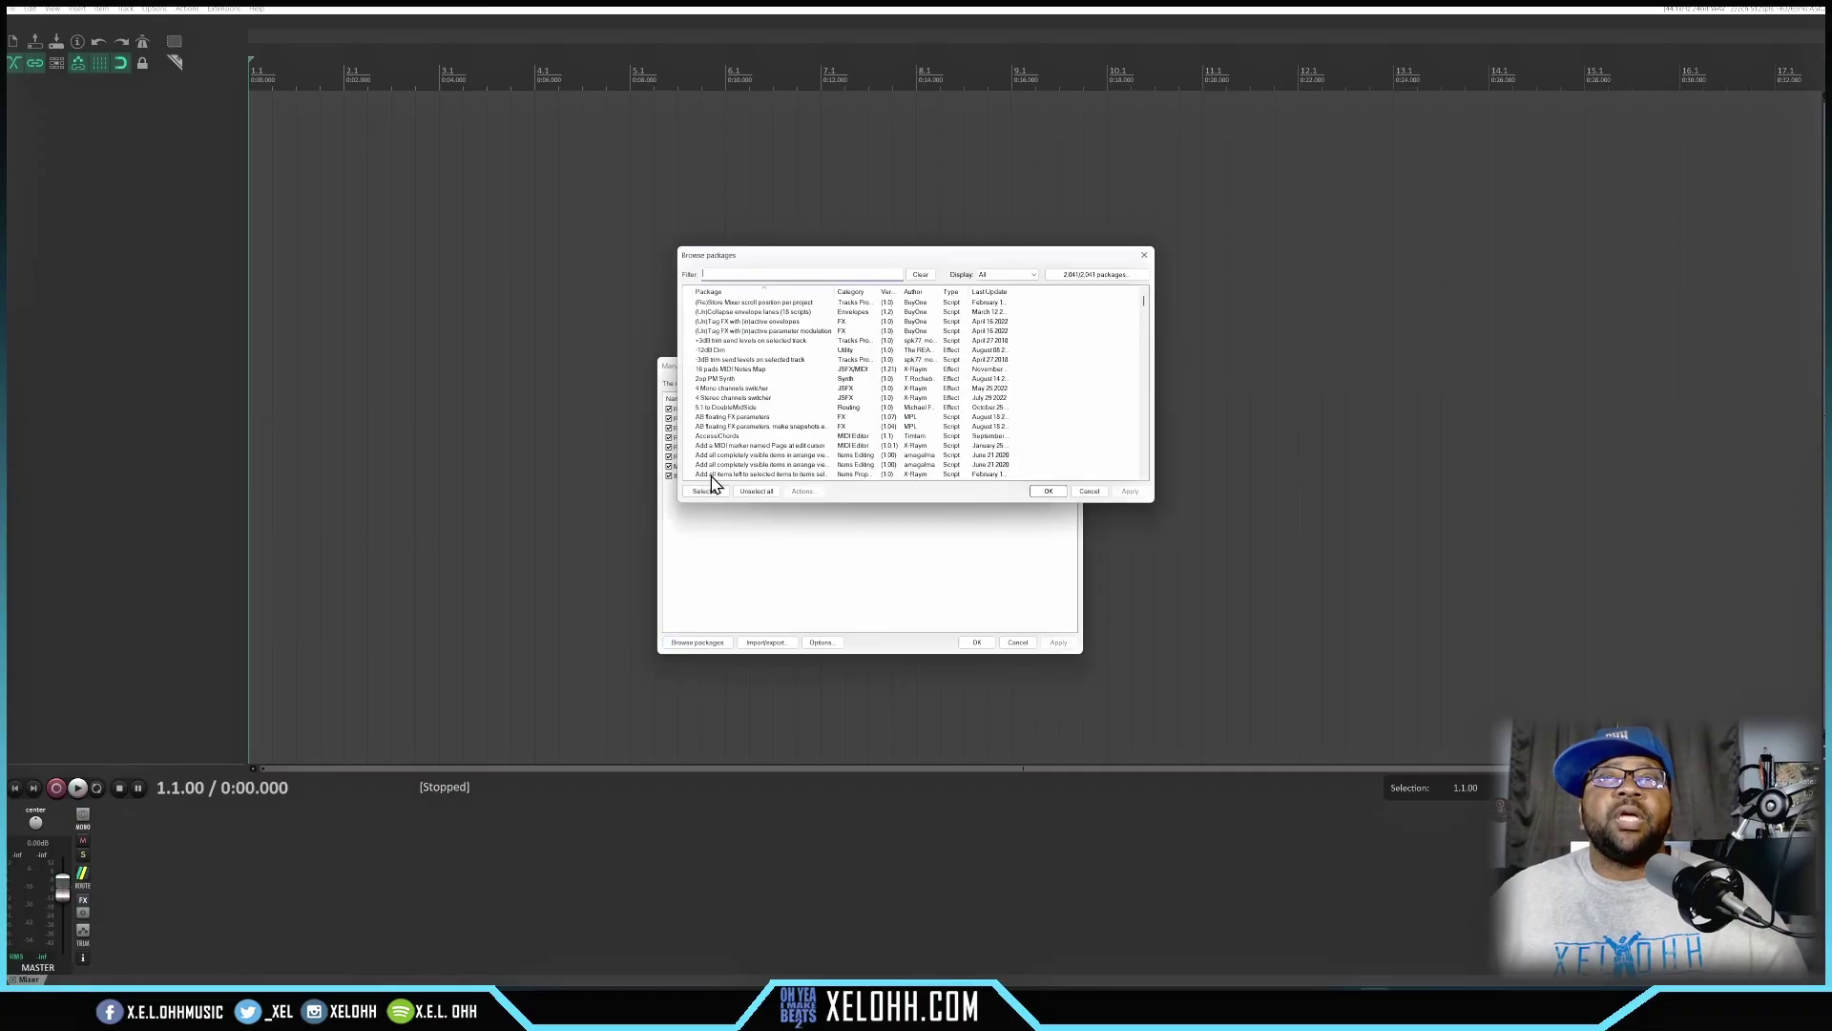
{"action": "left_click", "coordinate": [712, 492]}
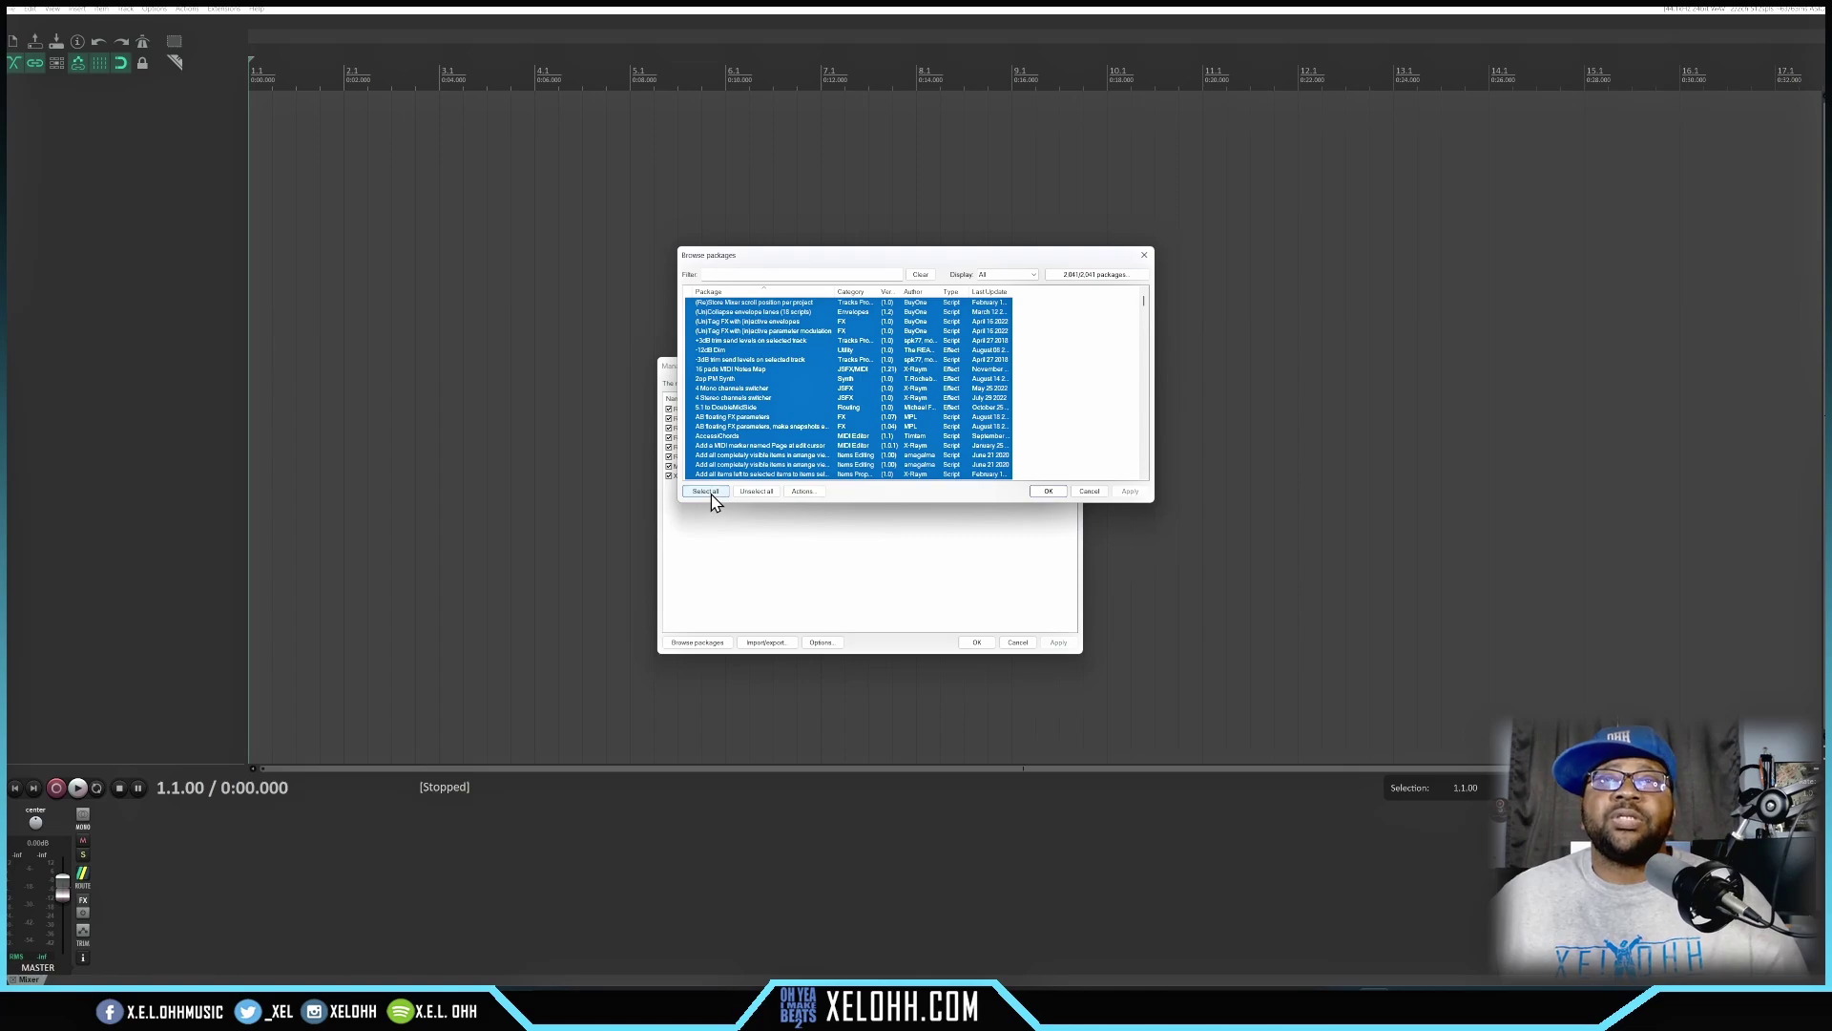
{"action": "left_click", "coordinate": [816, 492]}
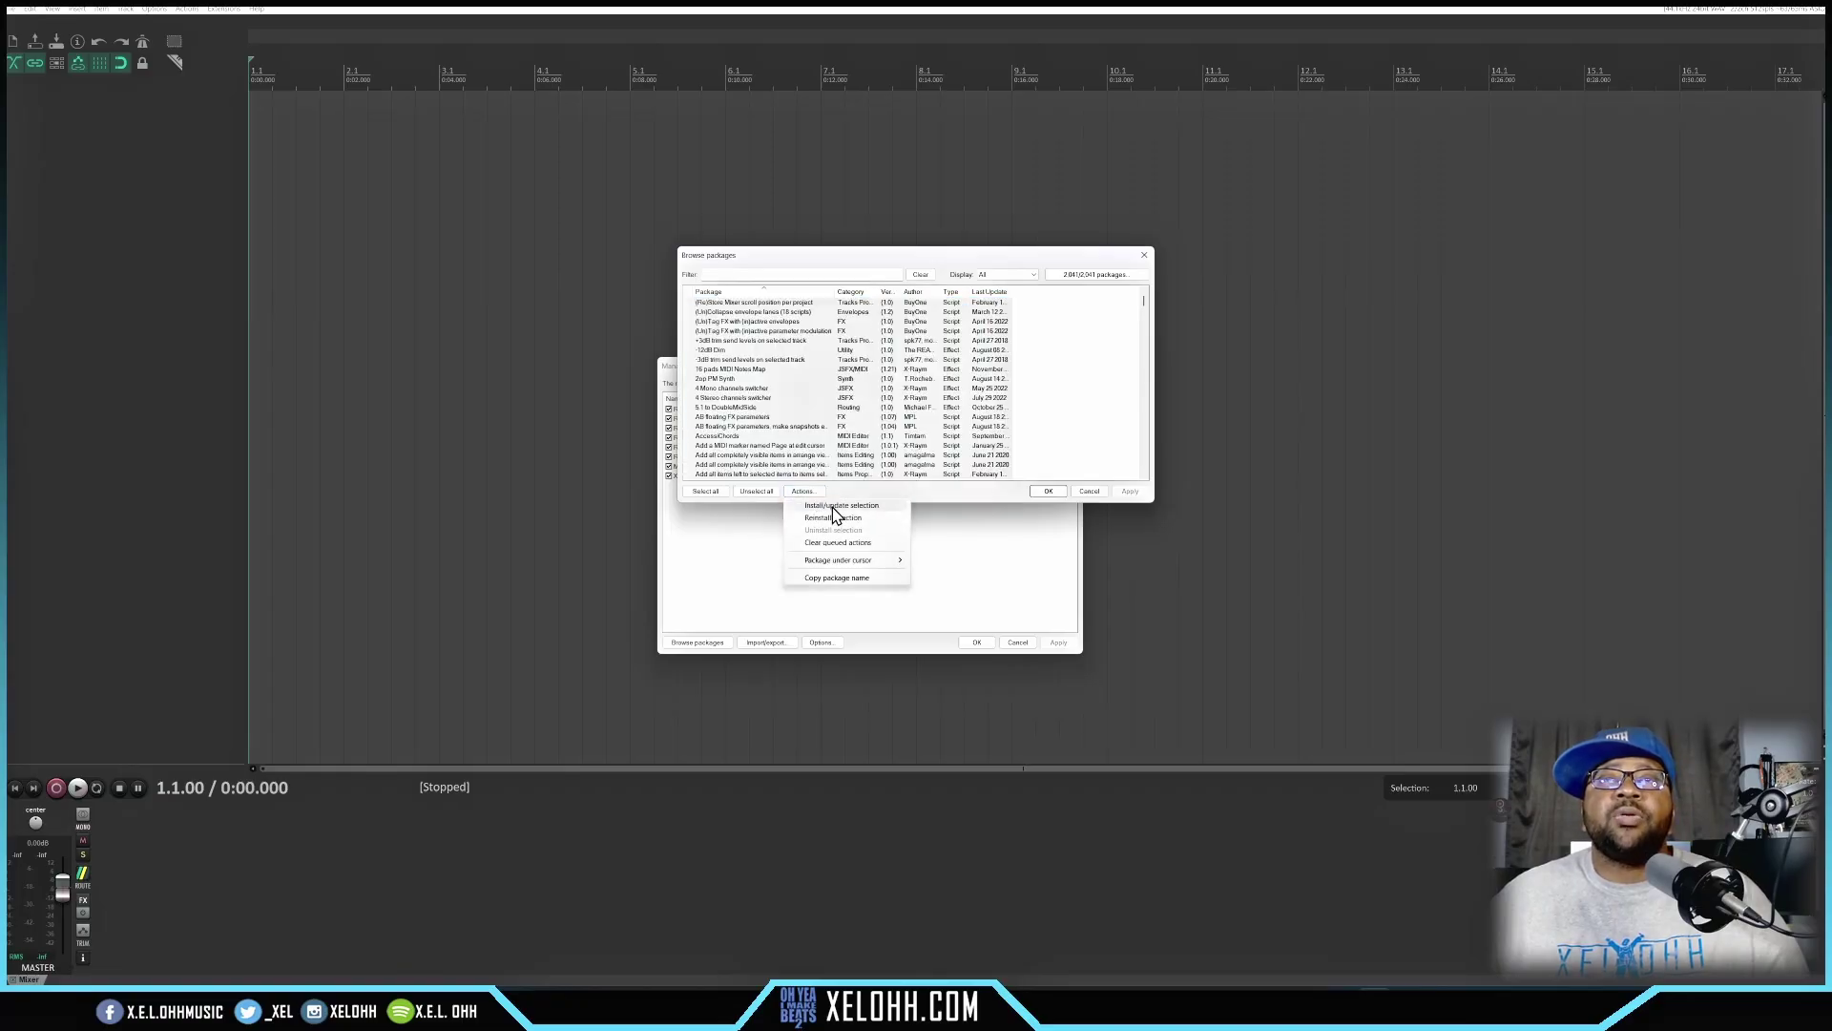
{"action": "left_click", "coordinate": [850, 508]}
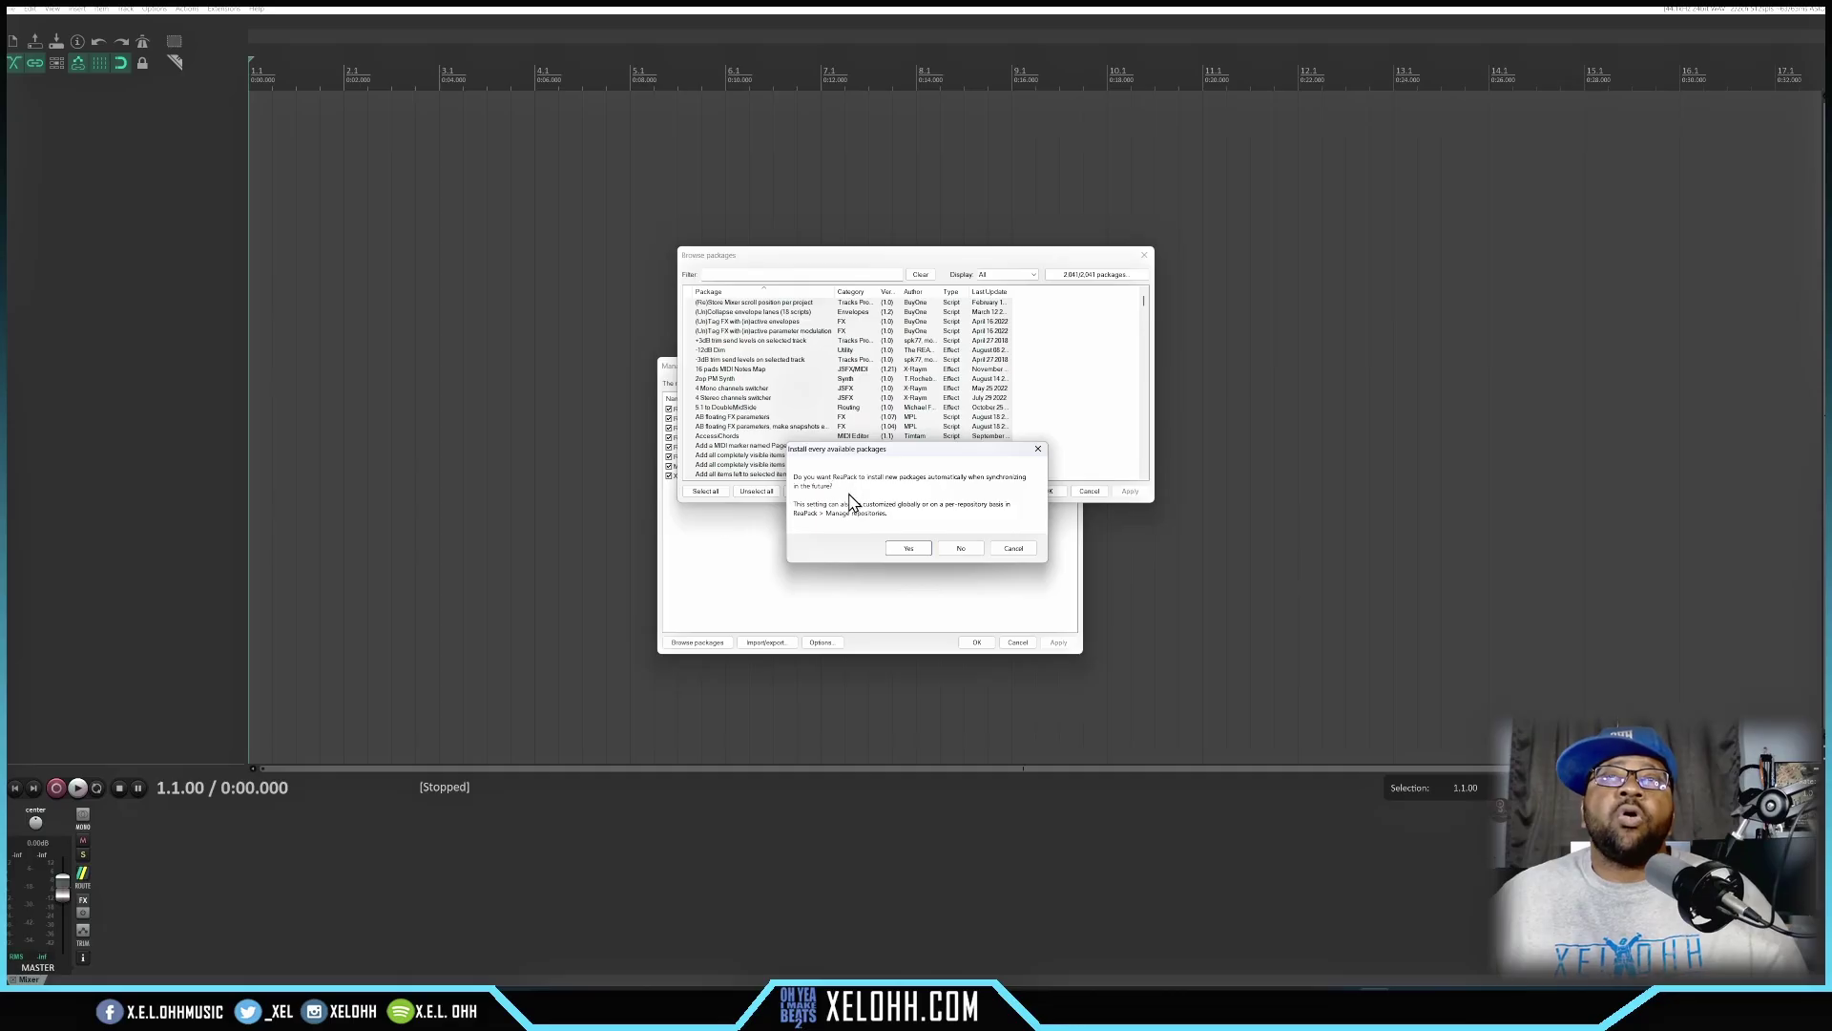
{"action": "left_click", "coordinate": [911, 548]}
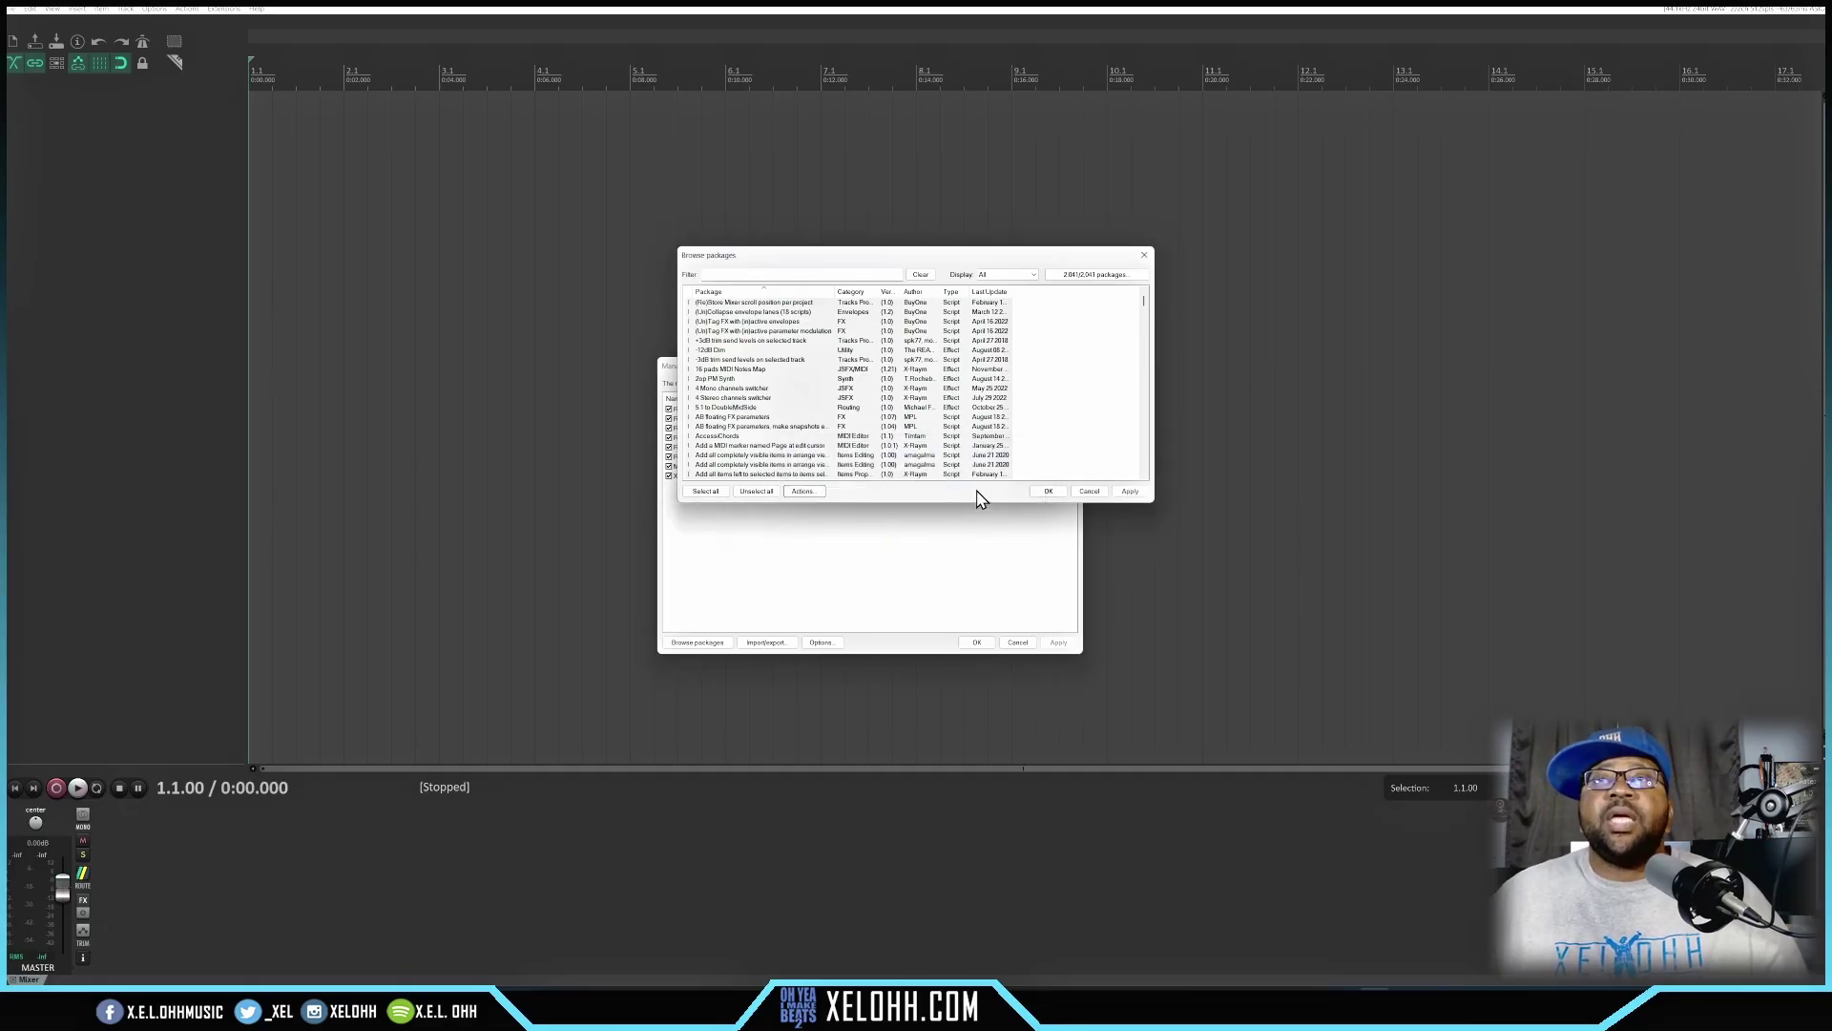
{"action": "left_click", "coordinate": [1133, 495]}
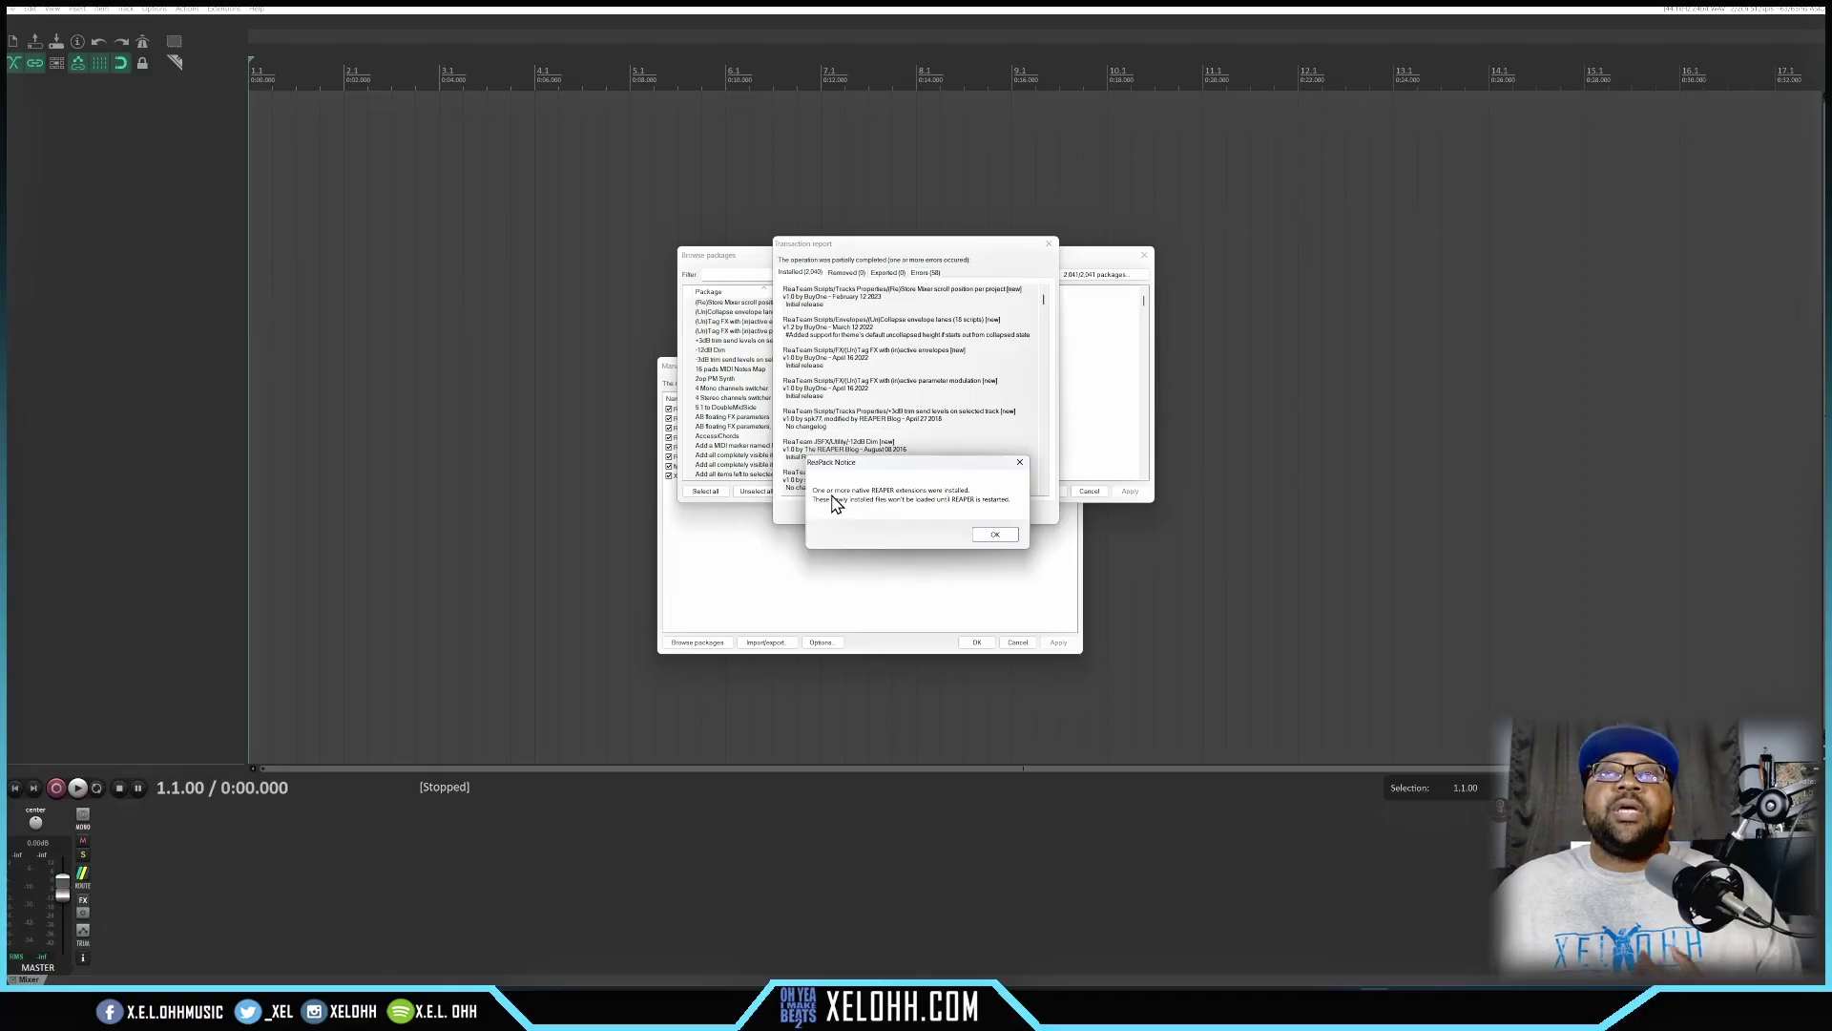
Step: Dismiss the ReaPack notice, look through the installed packages in the transaction report, and close the report, package browser and repository manager
{"action": "left_click", "coordinate": [993, 534]}
{"action": "scroll", "coordinate": [911, 391], "scroll_direction": "down", "scroll_amount": 8}
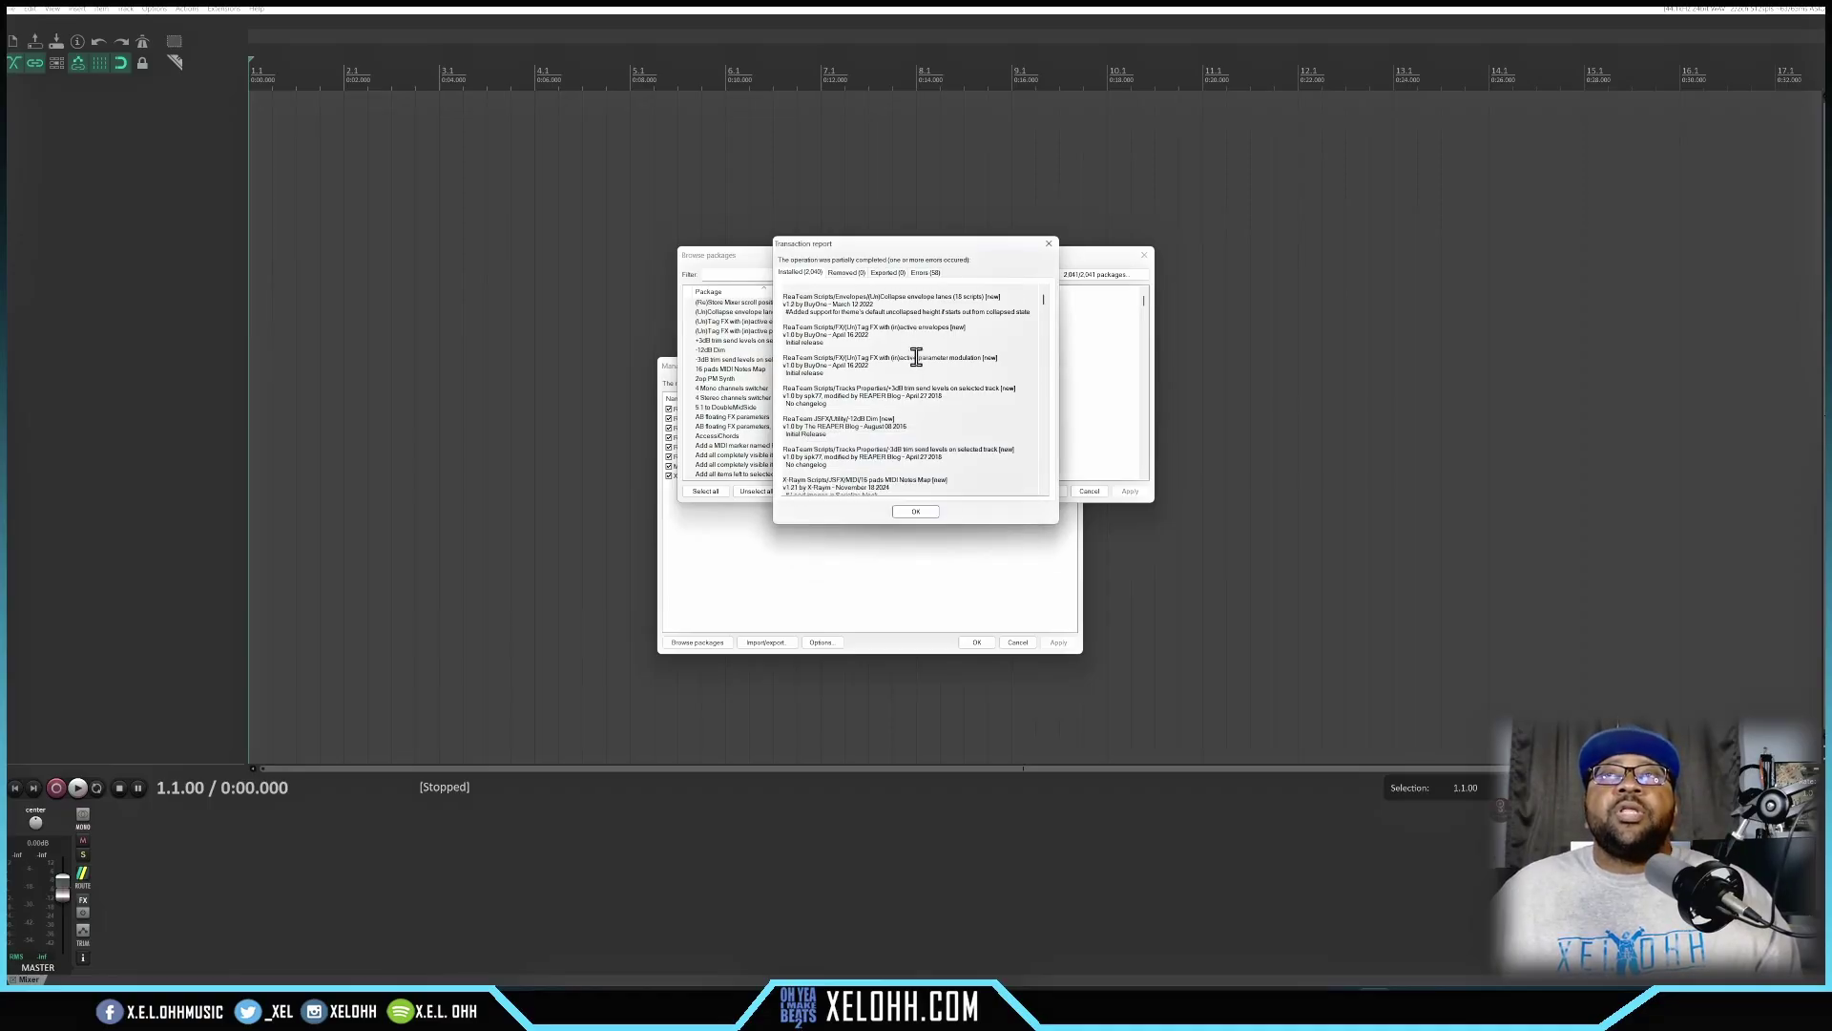
{"action": "scroll", "coordinate": [913, 371], "scroll_direction": "down", "scroll_amount": 15}
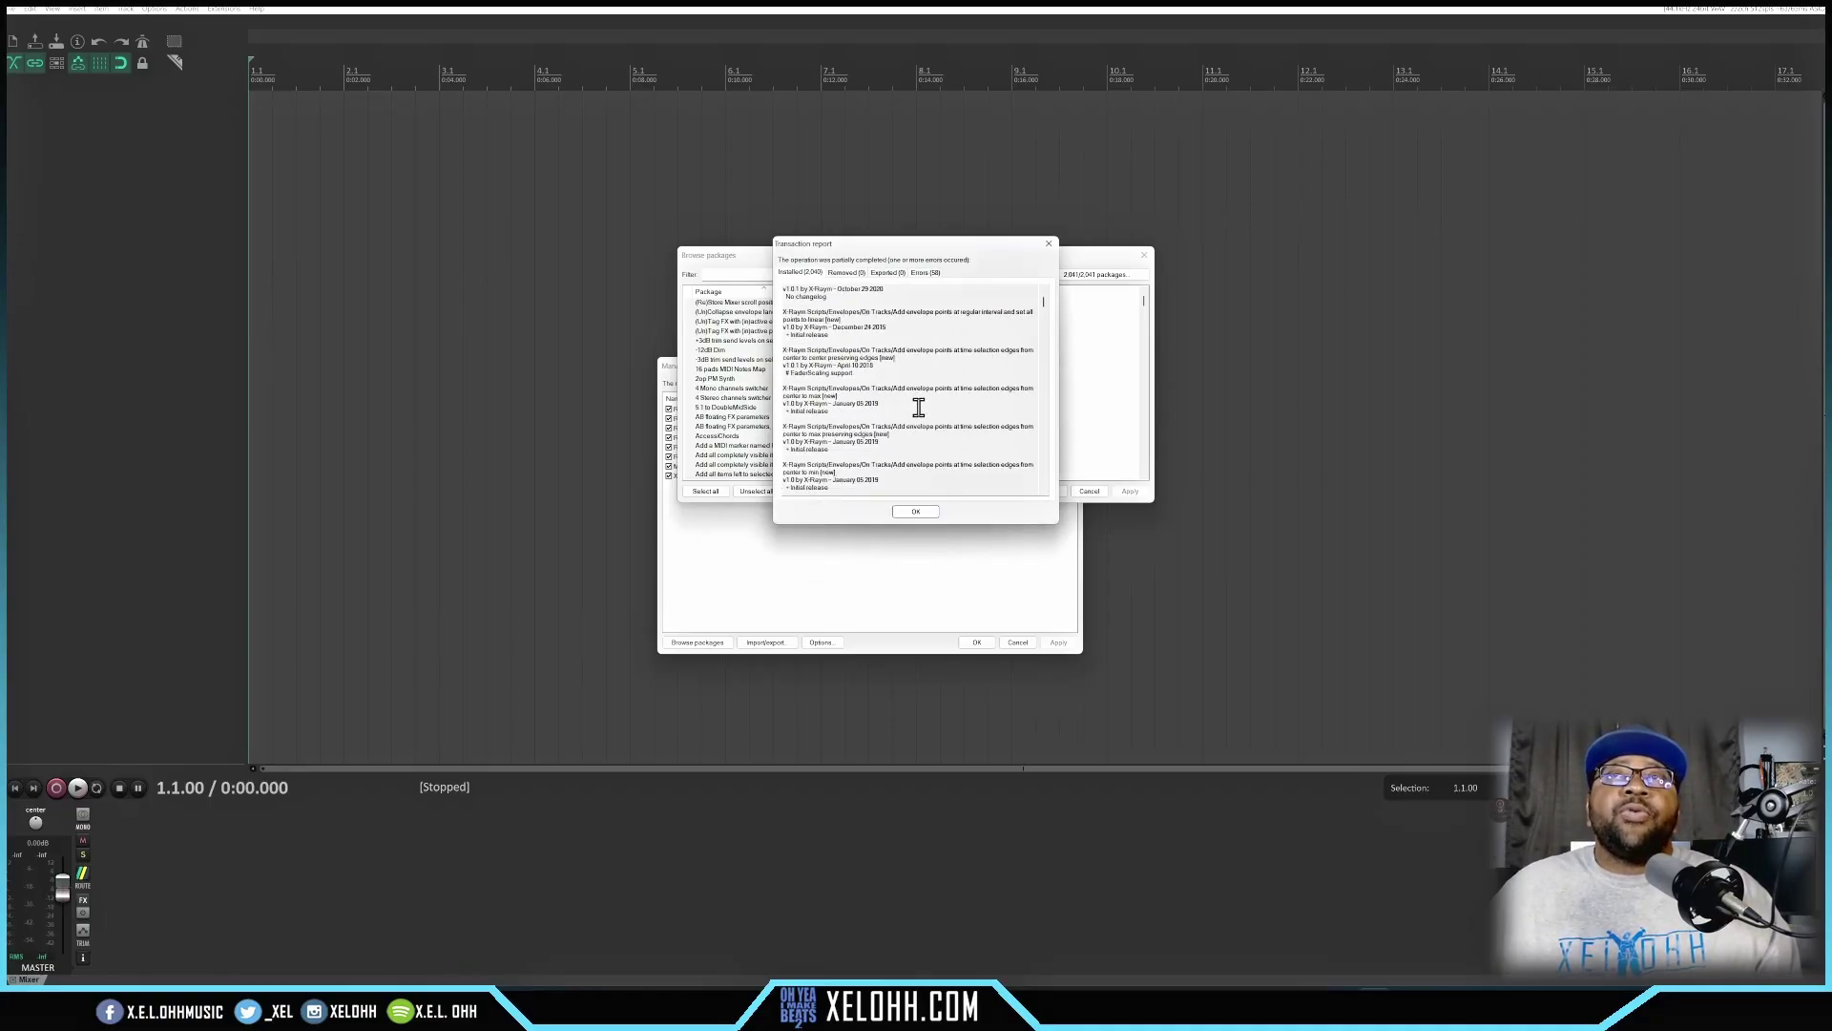
{"action": "scroll", "coordinate": [918, 420], "scroll_direction": "down", "scroll_amount": 15}
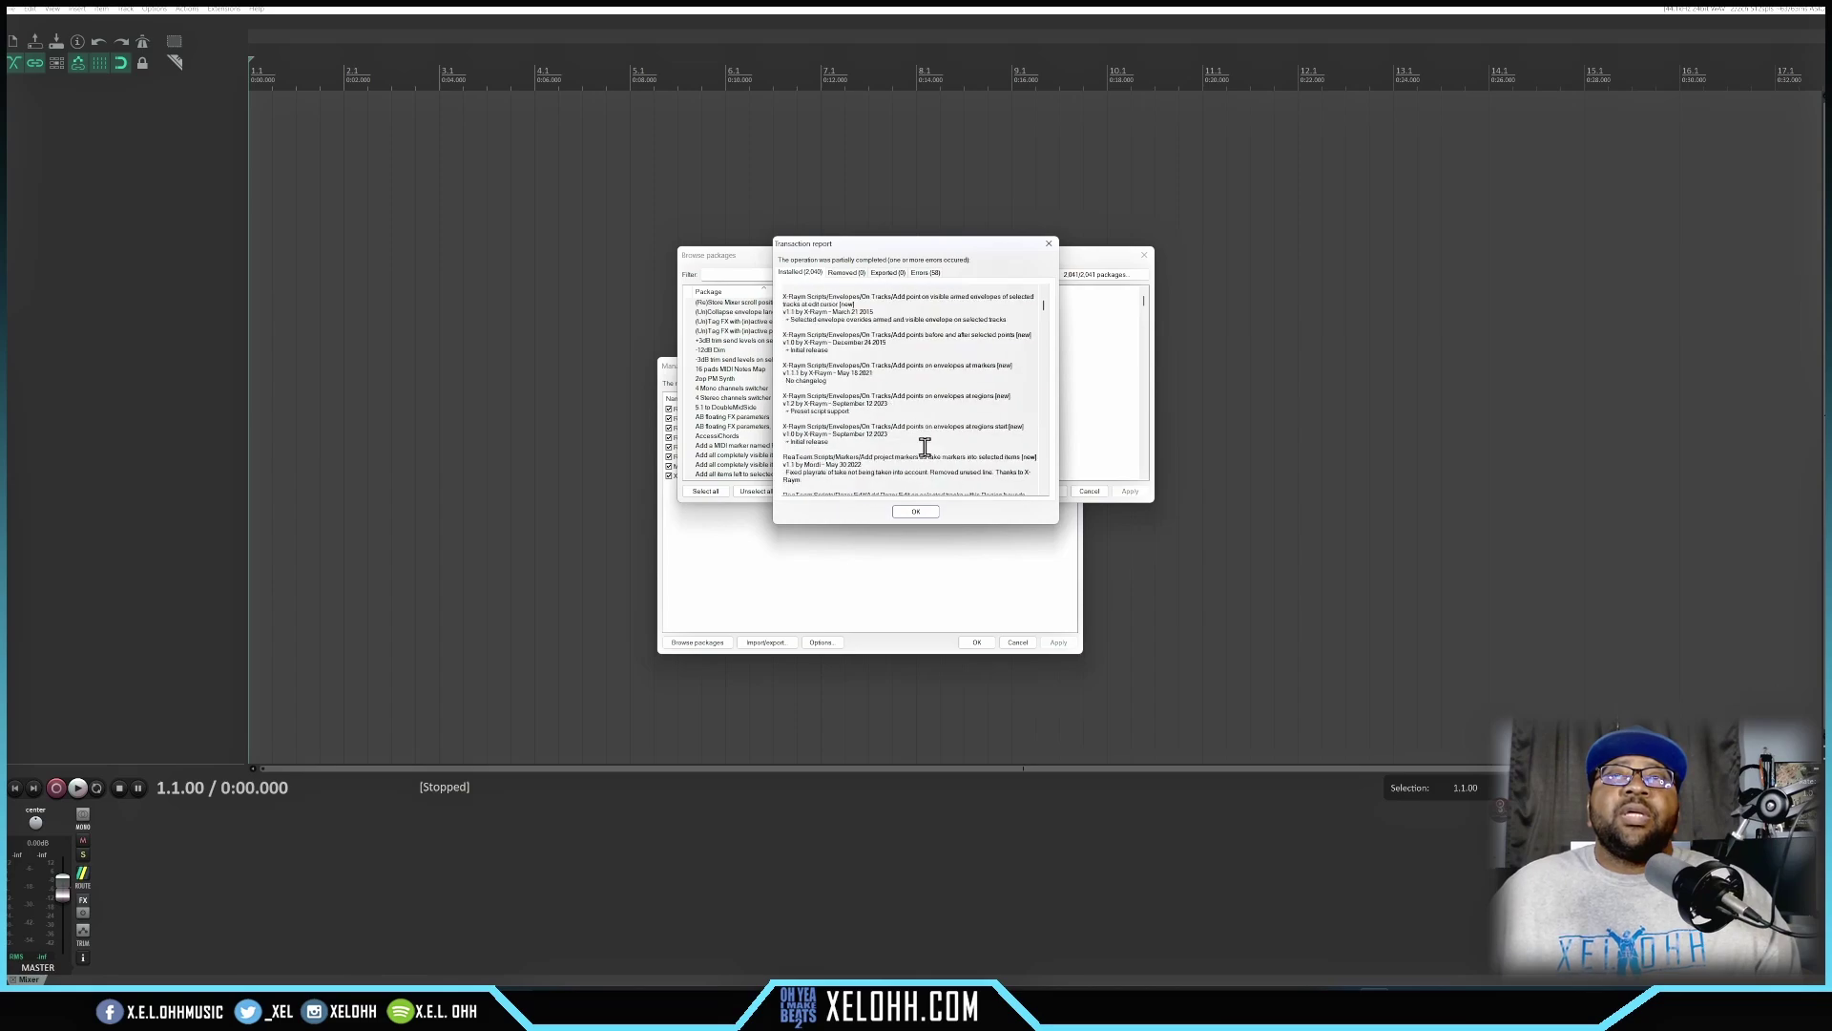
{"action": "scroll", "coordinate": [924, 449], "scroll_direction": "down", "scroll_amount": 10}
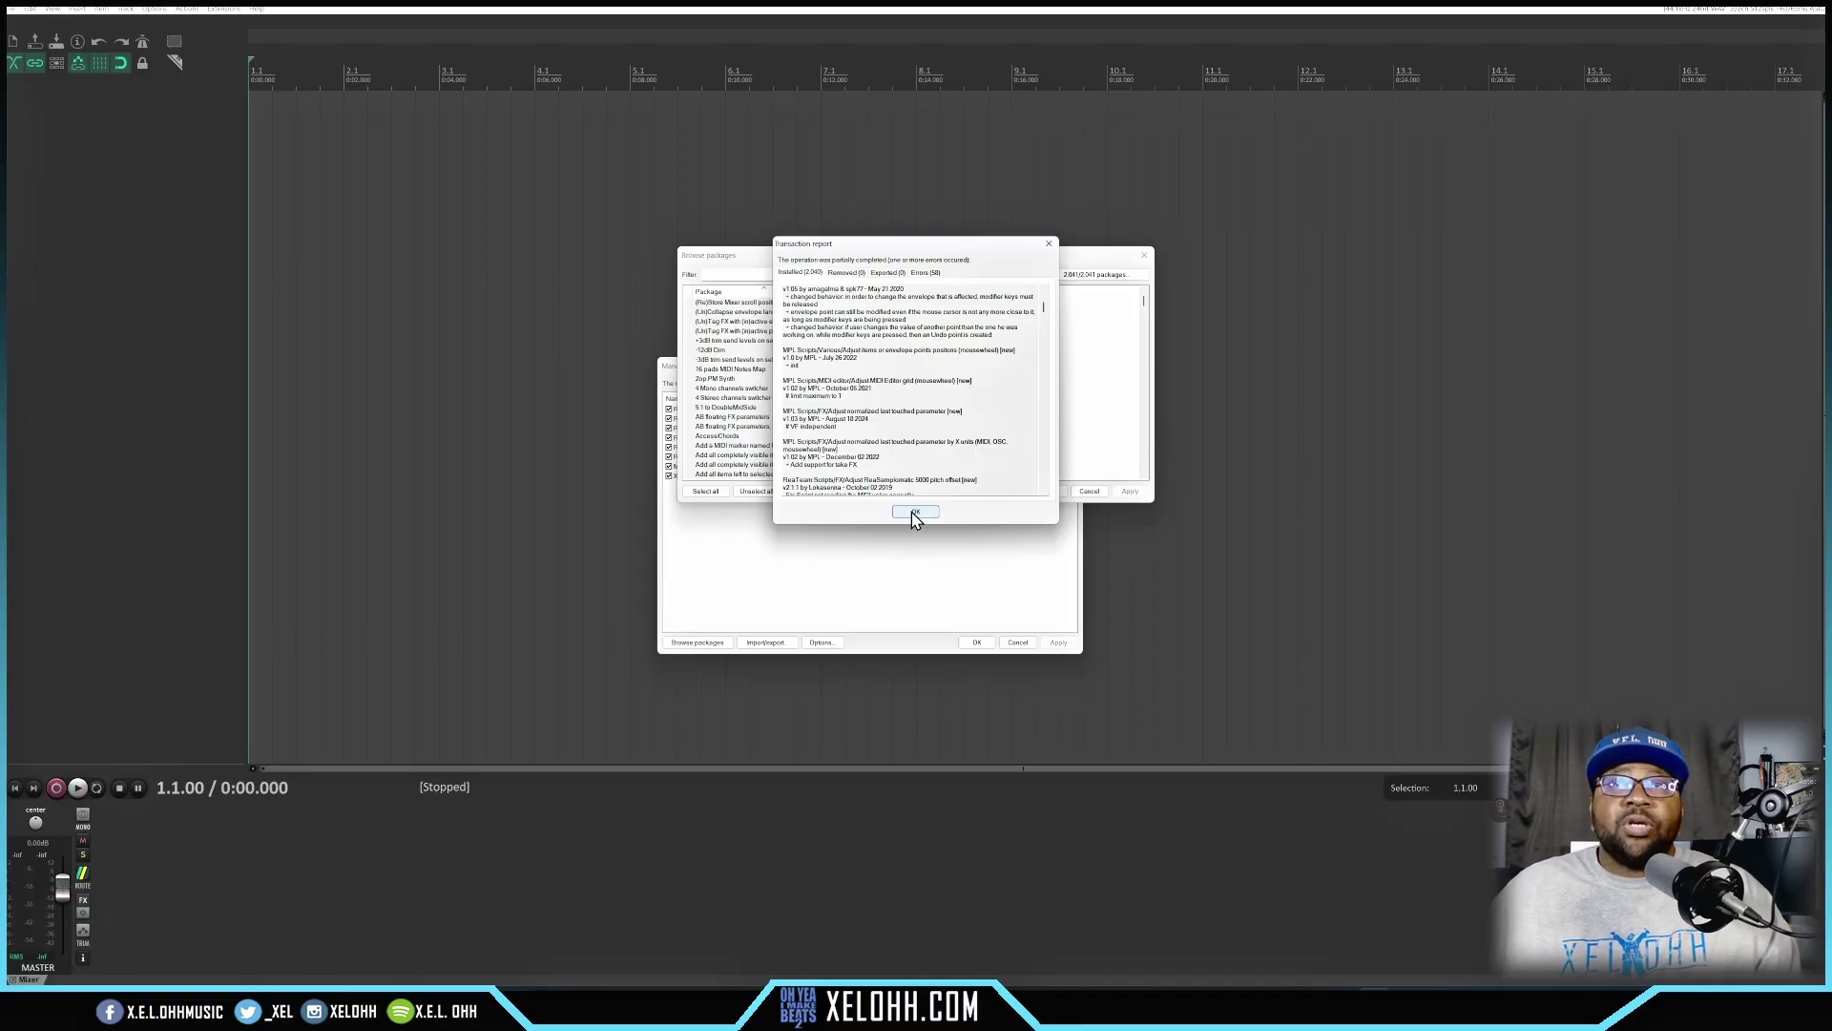
{"action": "left_click", "coordinate": [914, 512]}
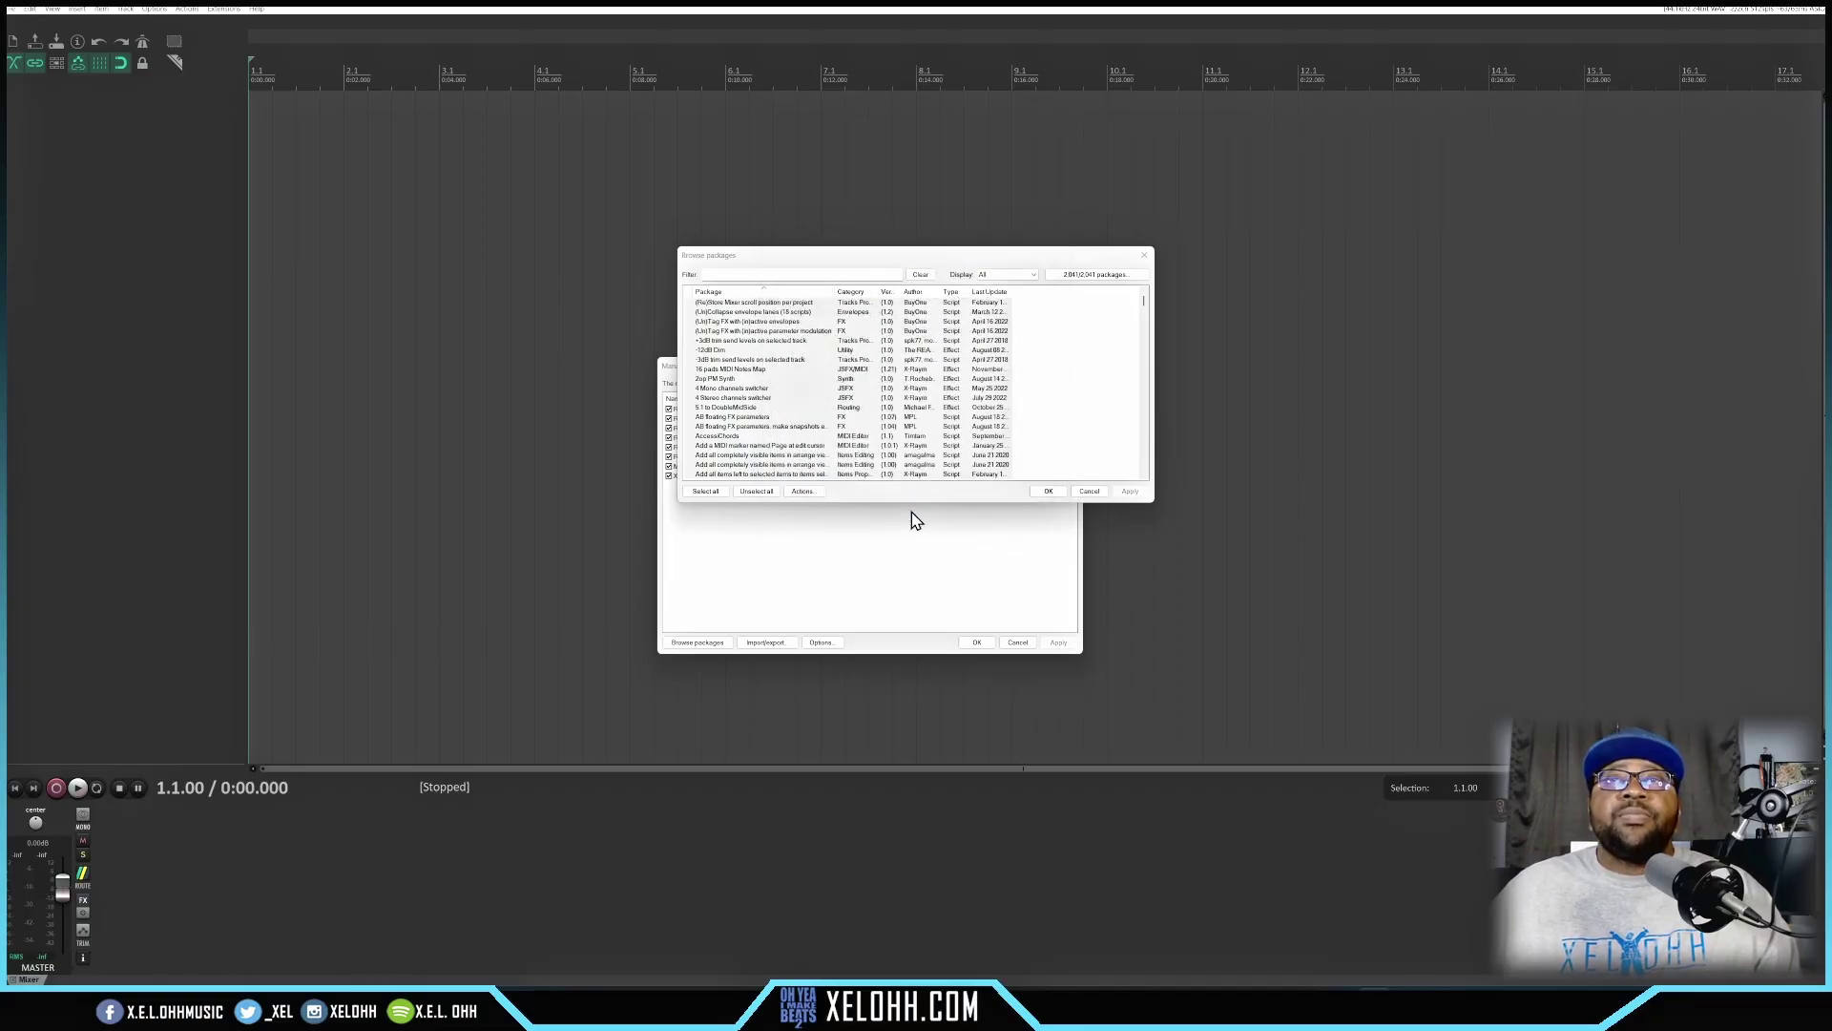
{"action": "left_click", "coordinate": [1047, 492]}
{"action": "left_click", "coordinate": [976, 641]}
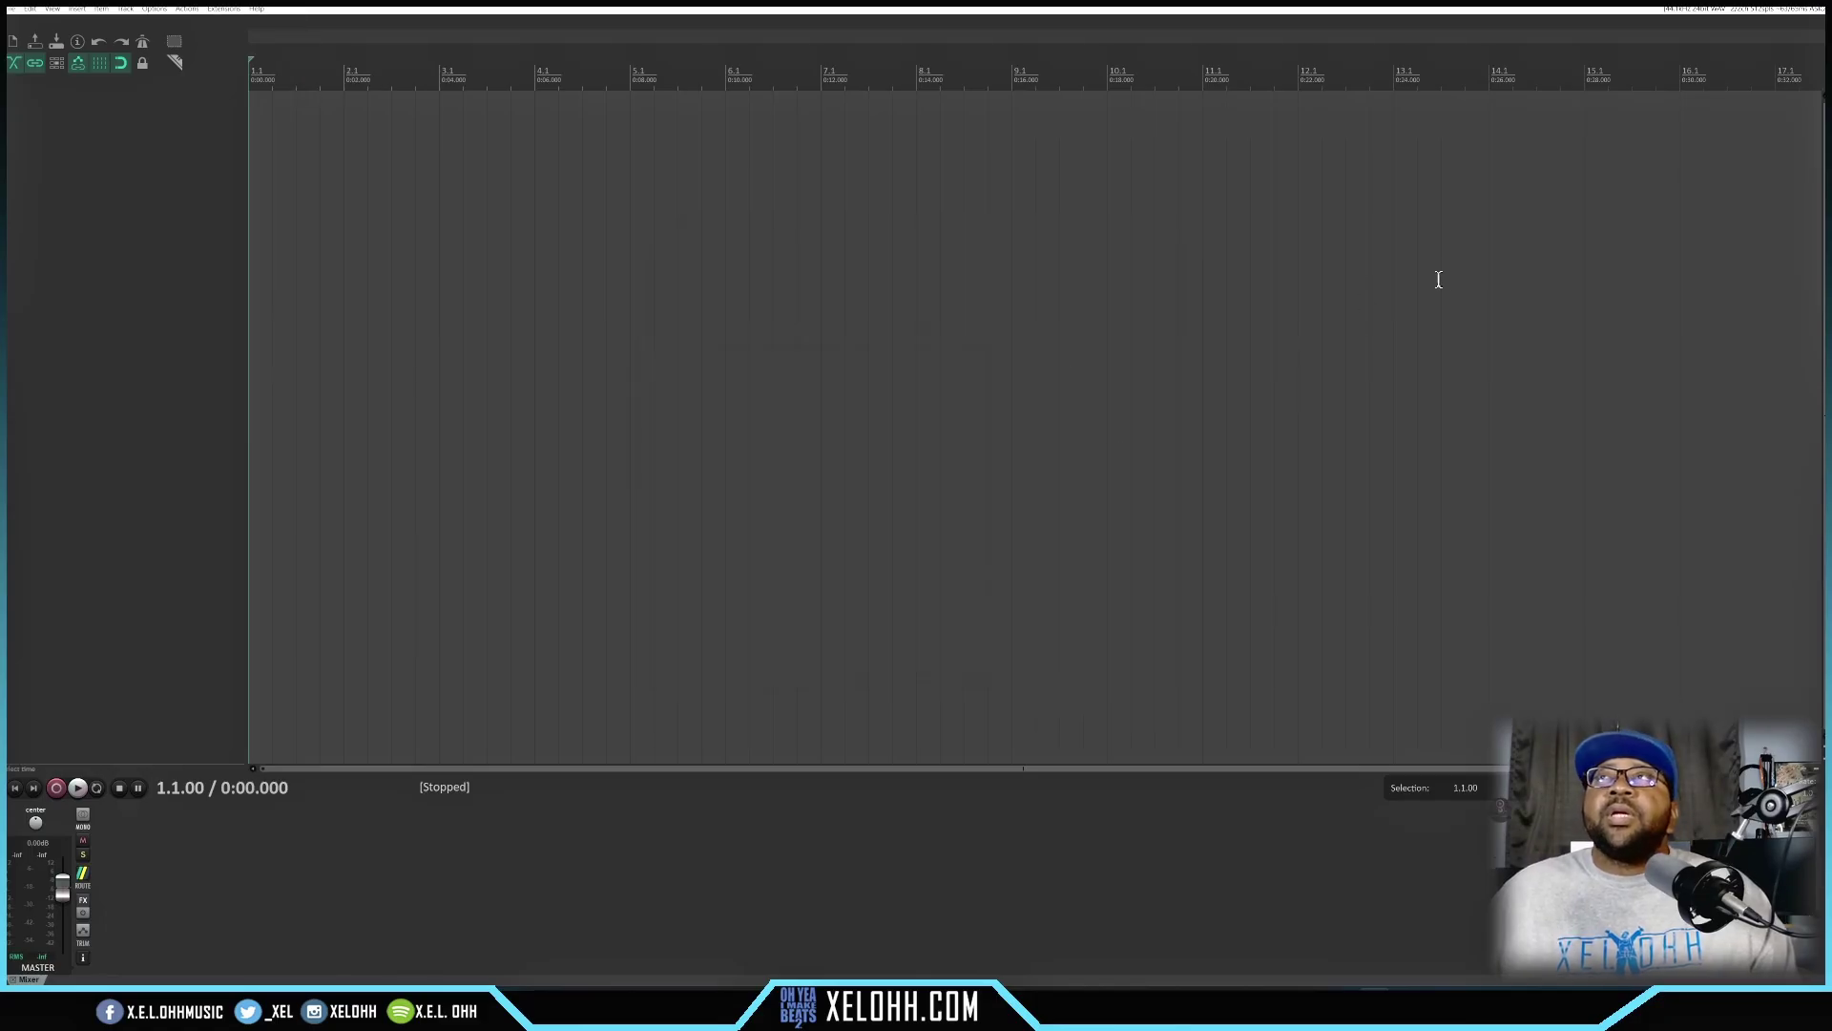
Step: Restart REAPER from reaper.exe in the portable folder and always load the default English language
{"action": "left_click", "coordinate": [1818, 7]}
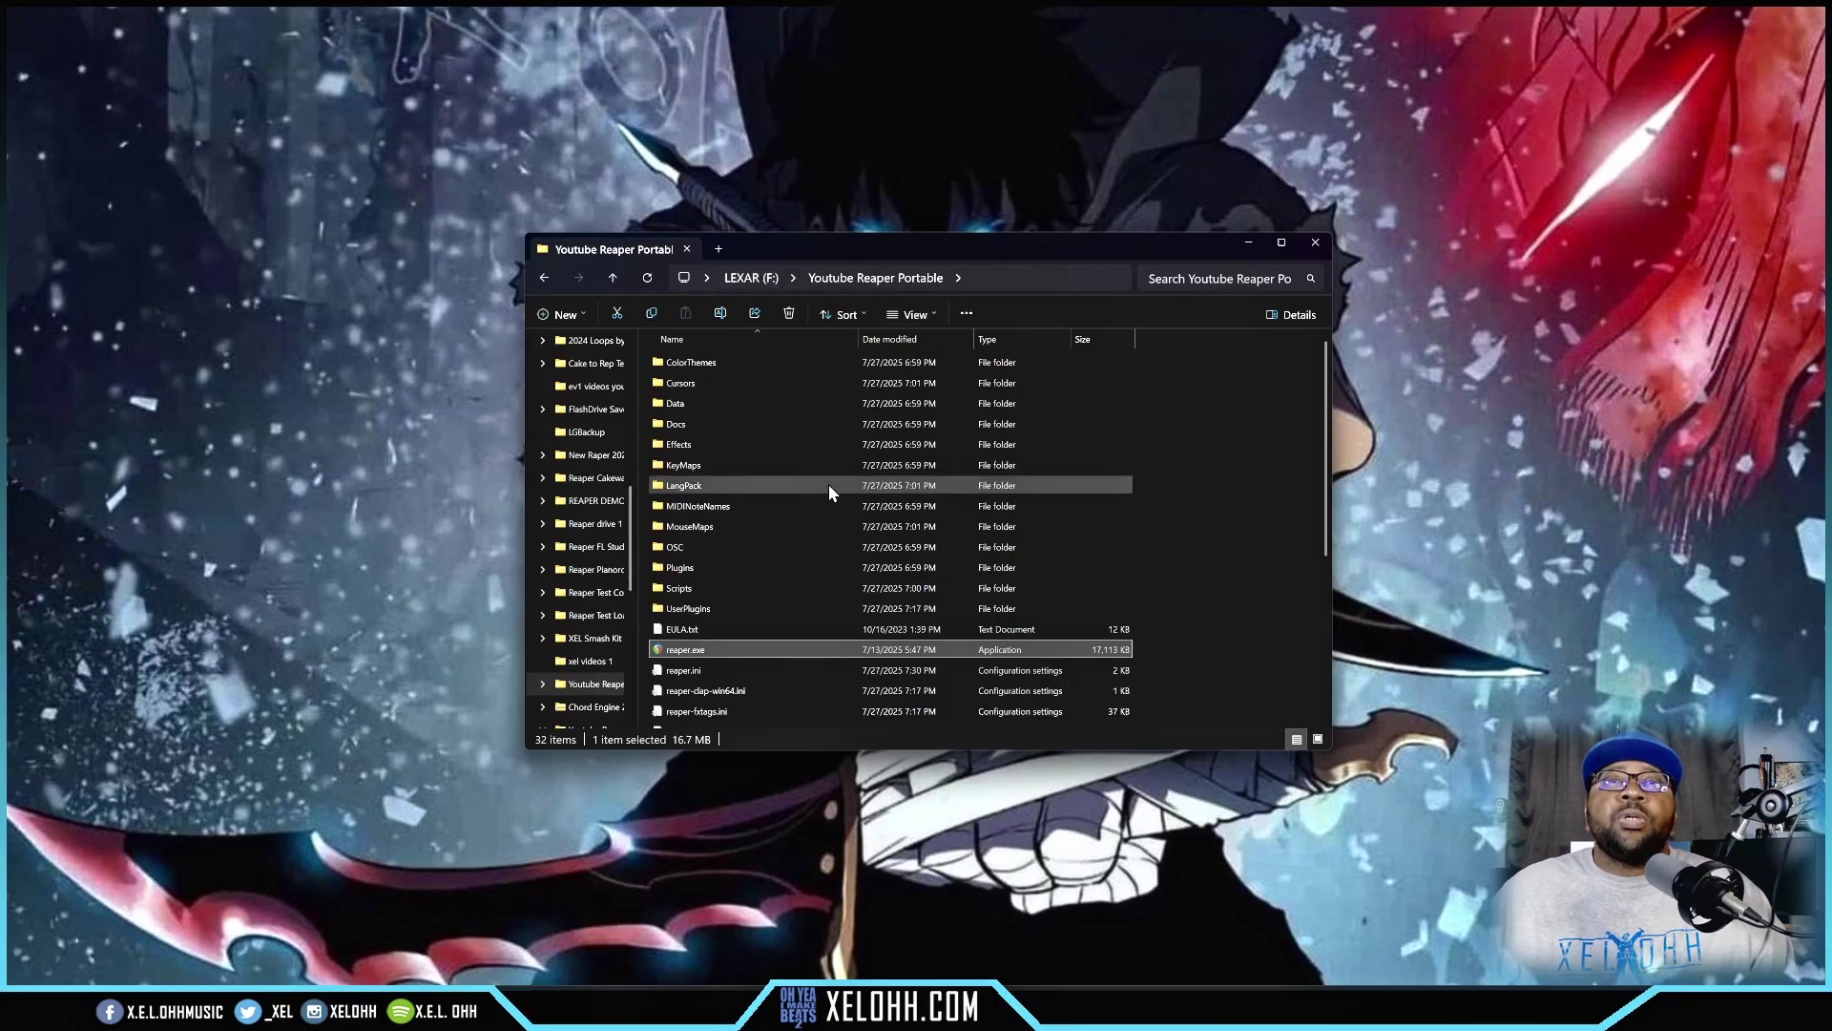
{"action": "double_click", "coordinate": [683, 653]}
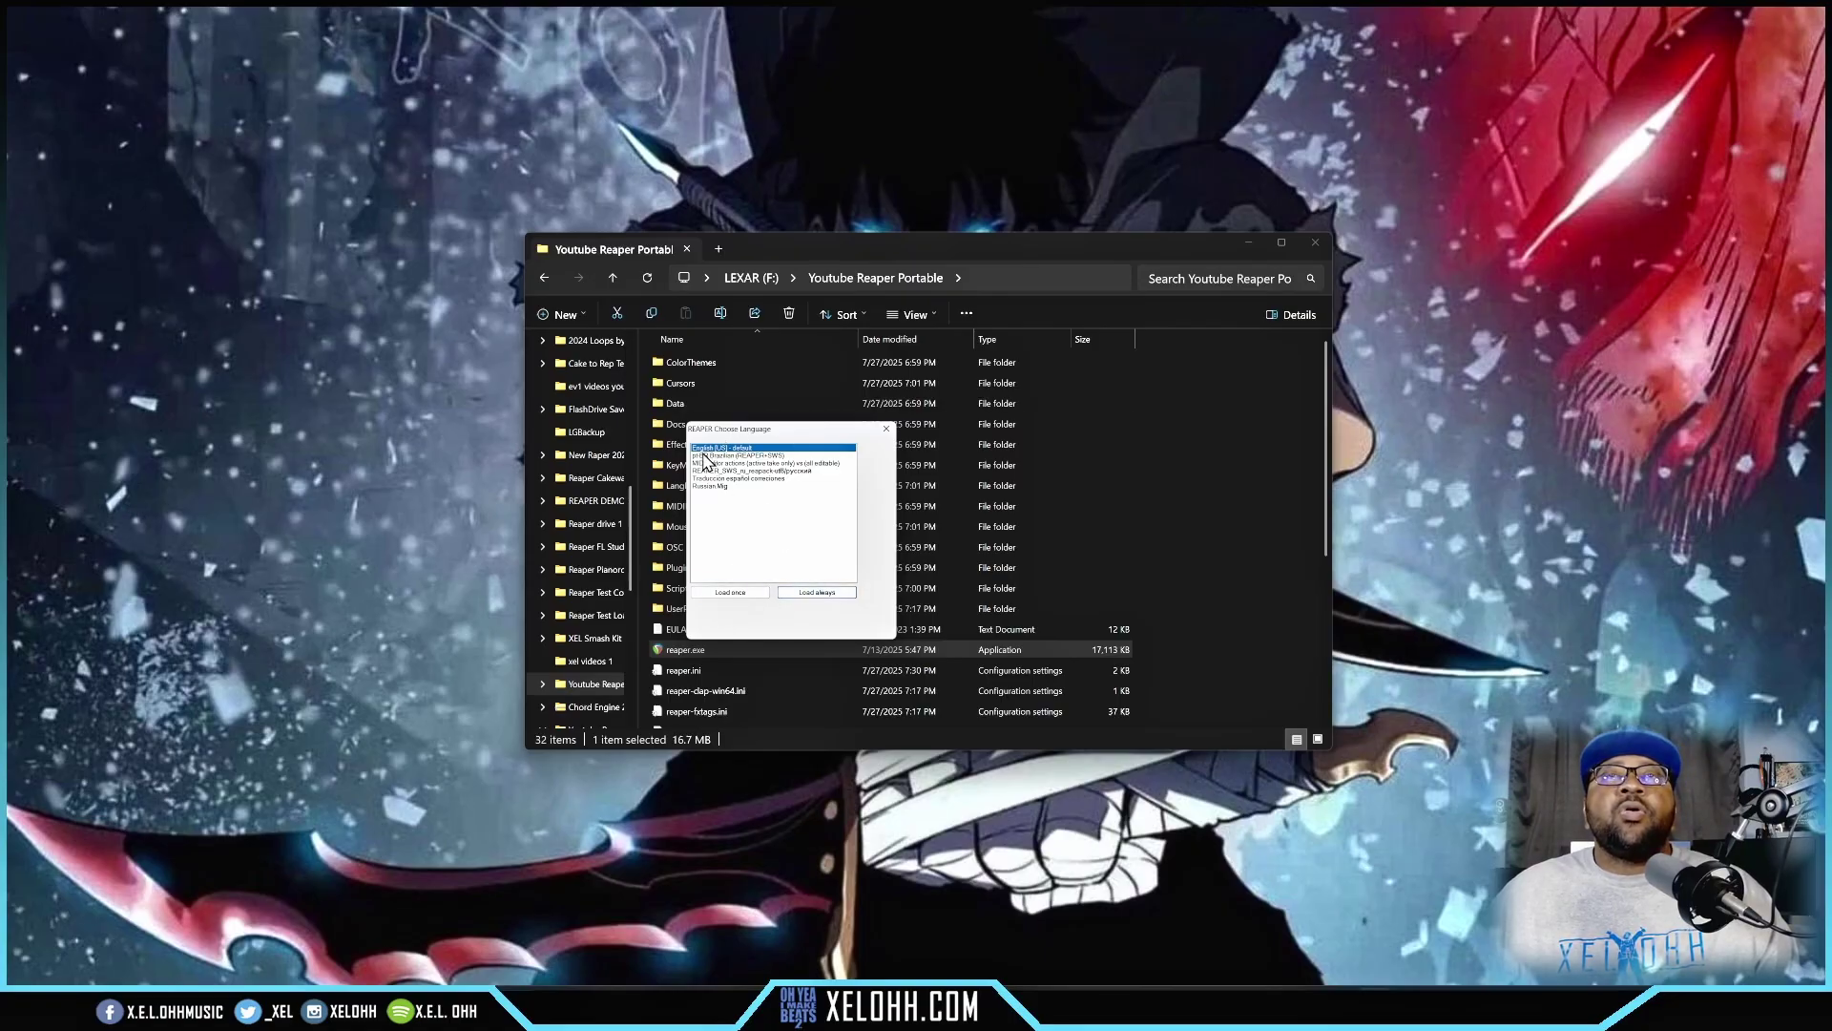
{"action": "left_click", "coordinate": [833, 592]}
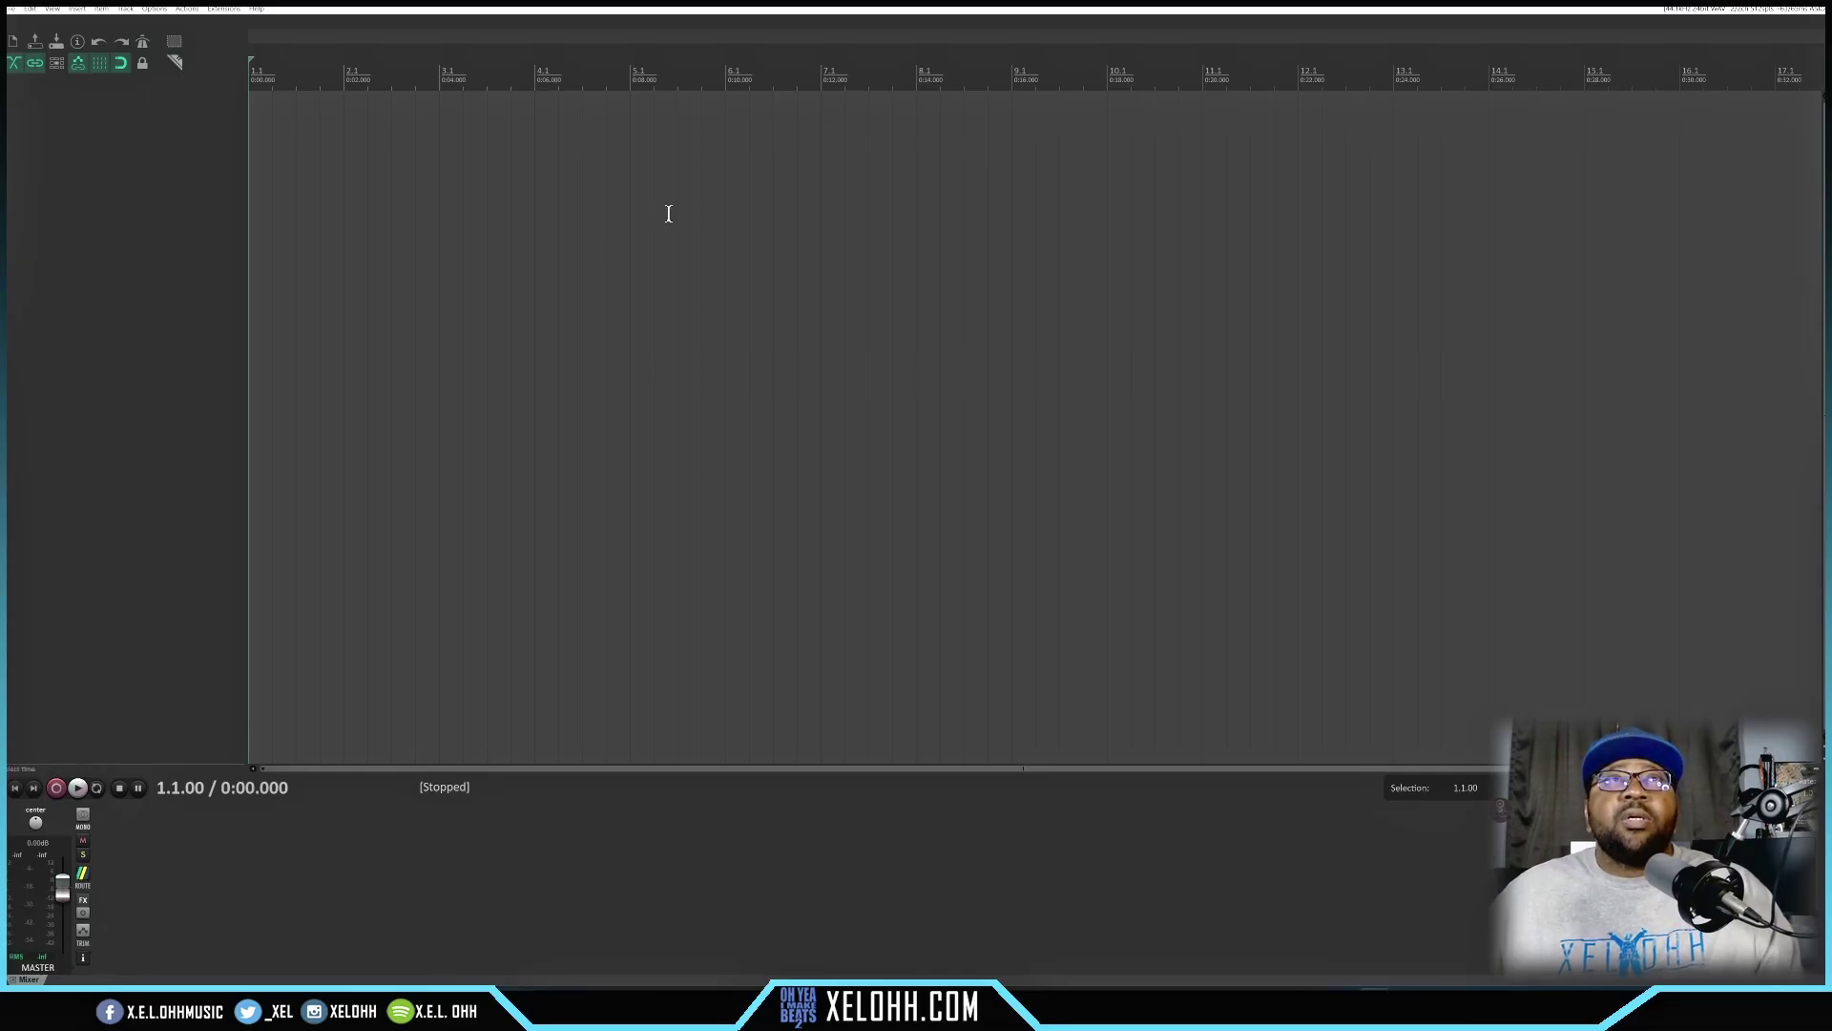
Step: Check the extension commands available under SWS/S&M and ReaPack
{"action": "left_click", "coordinate": [222, 8]}
{"action": "mouse_move", "coordinate": [238, 35]}
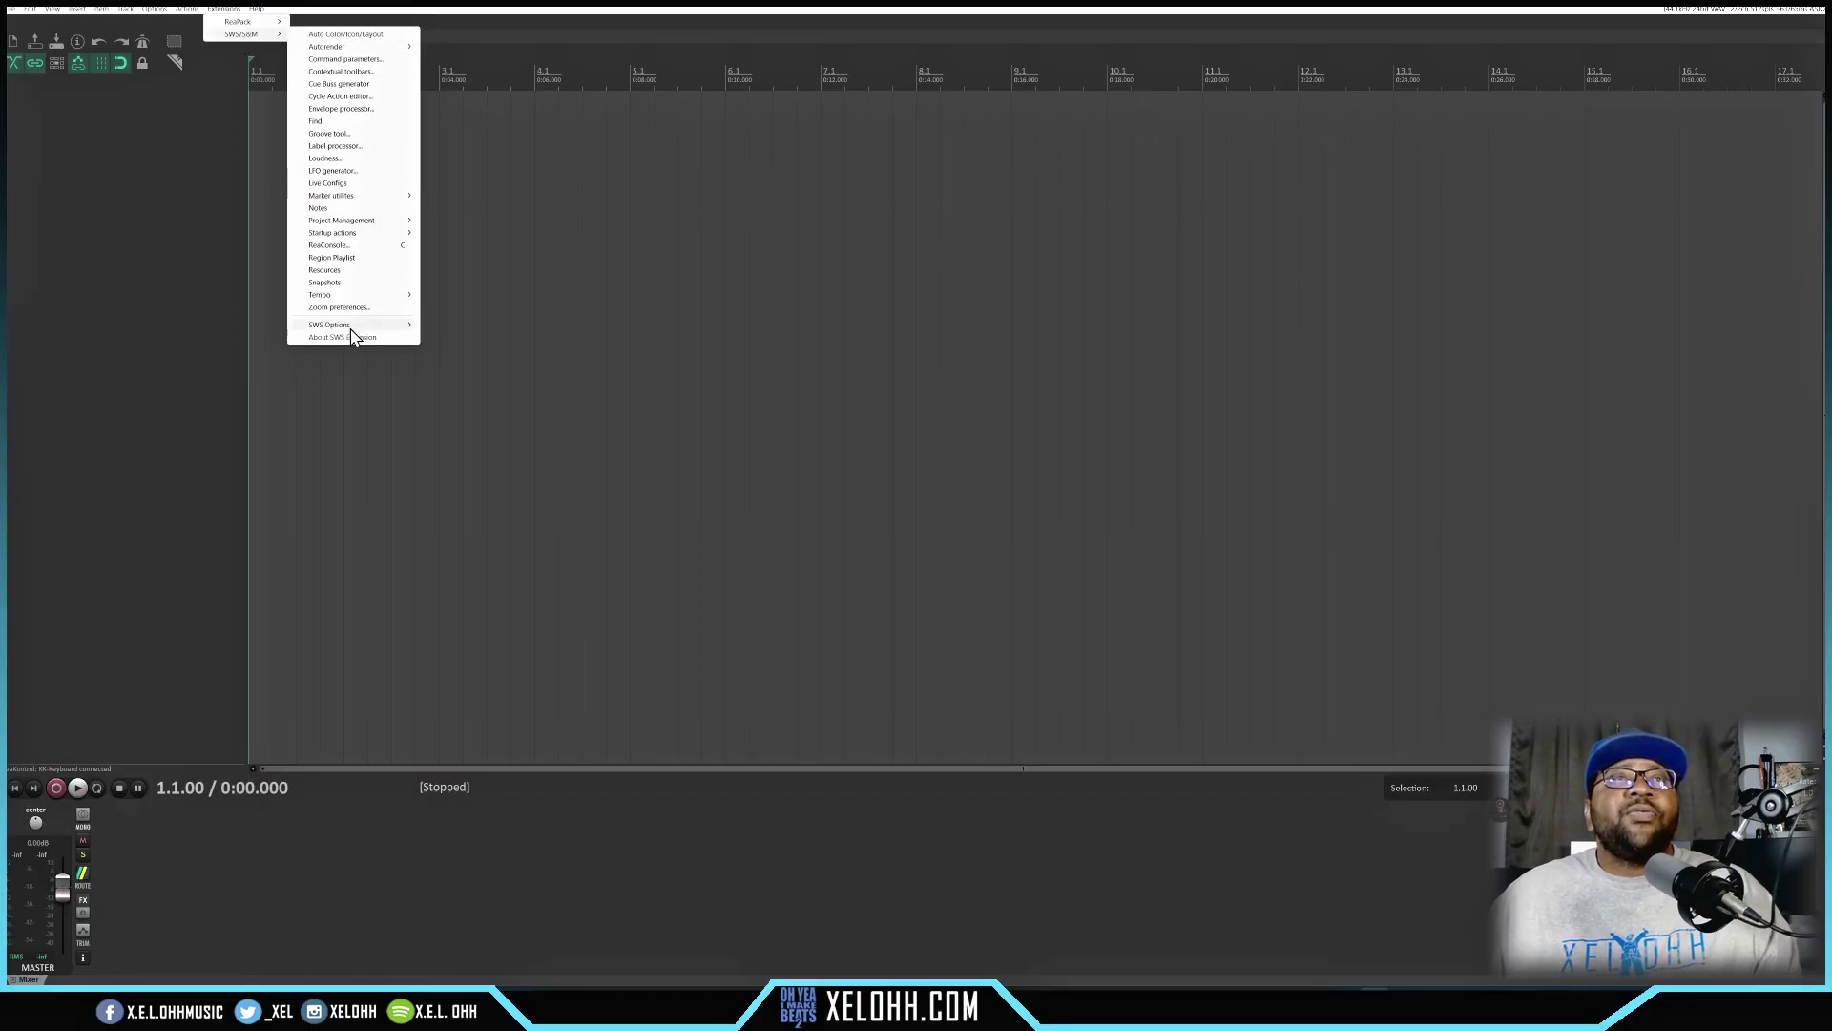
{"action": "mouse_move", "coordinate": [378, 328]}
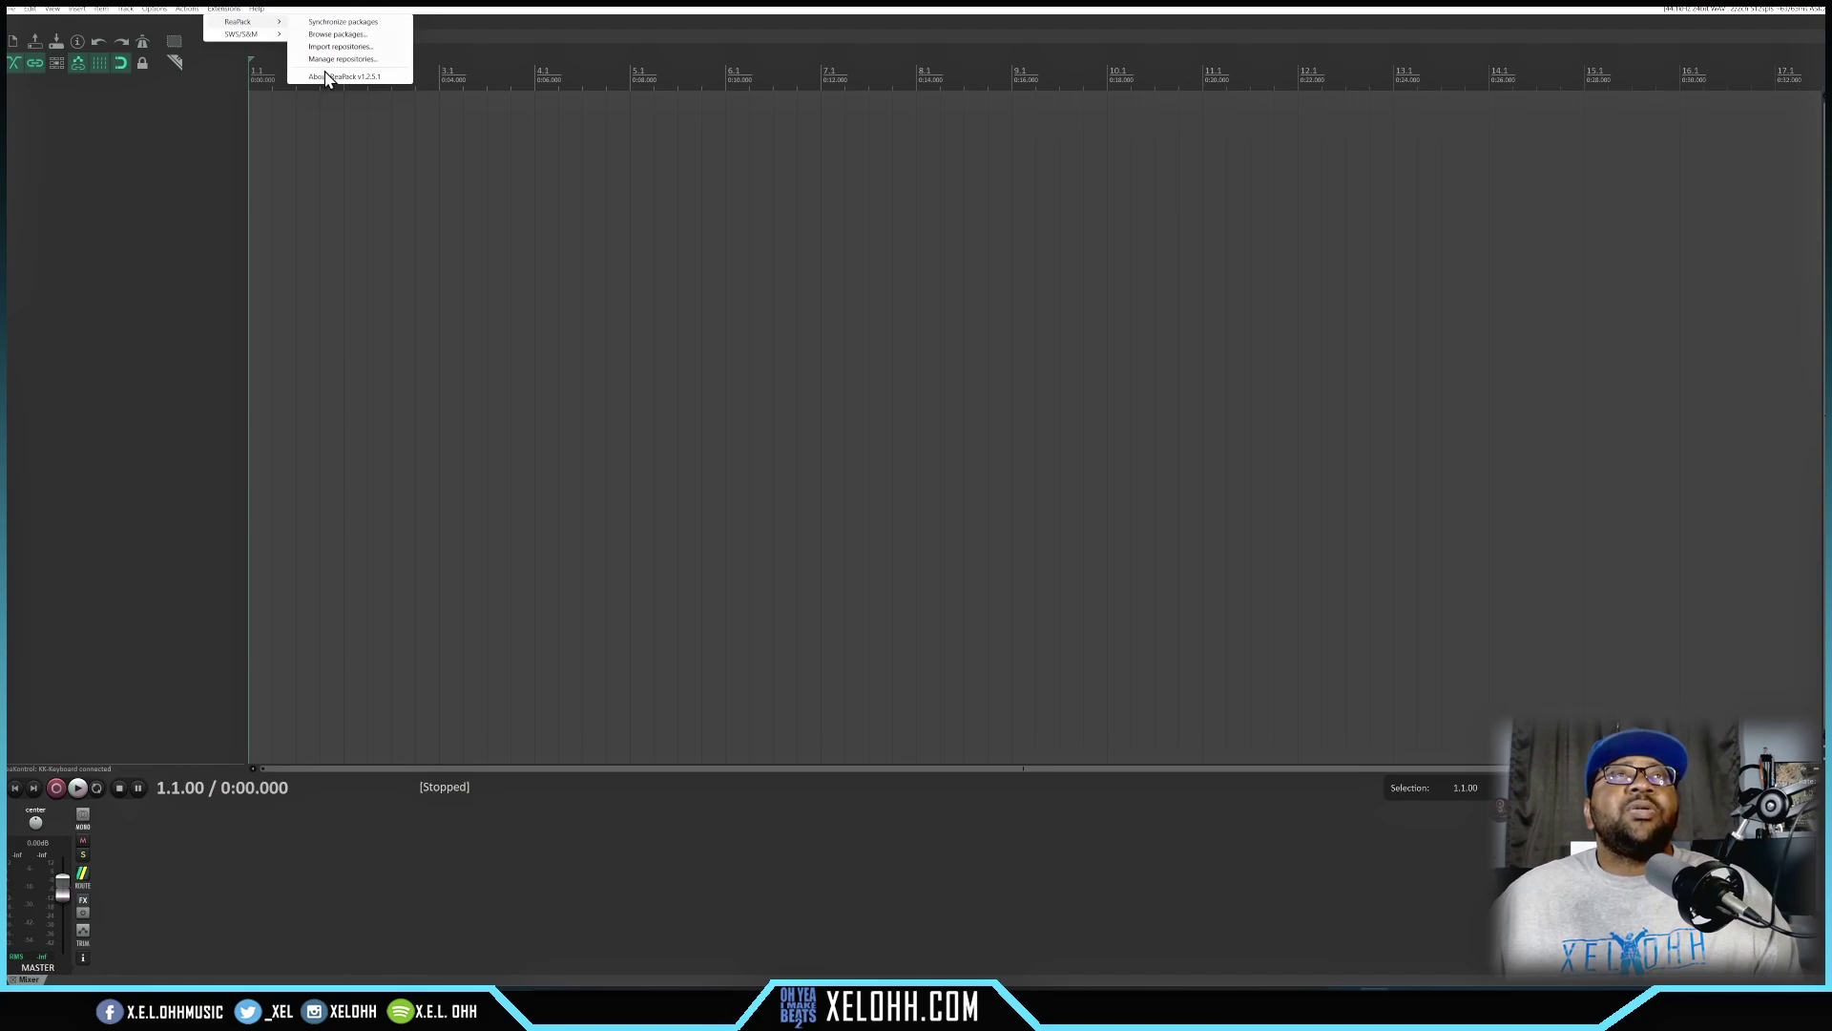
{"action": "left_click", "coordinate": [331, 50]}
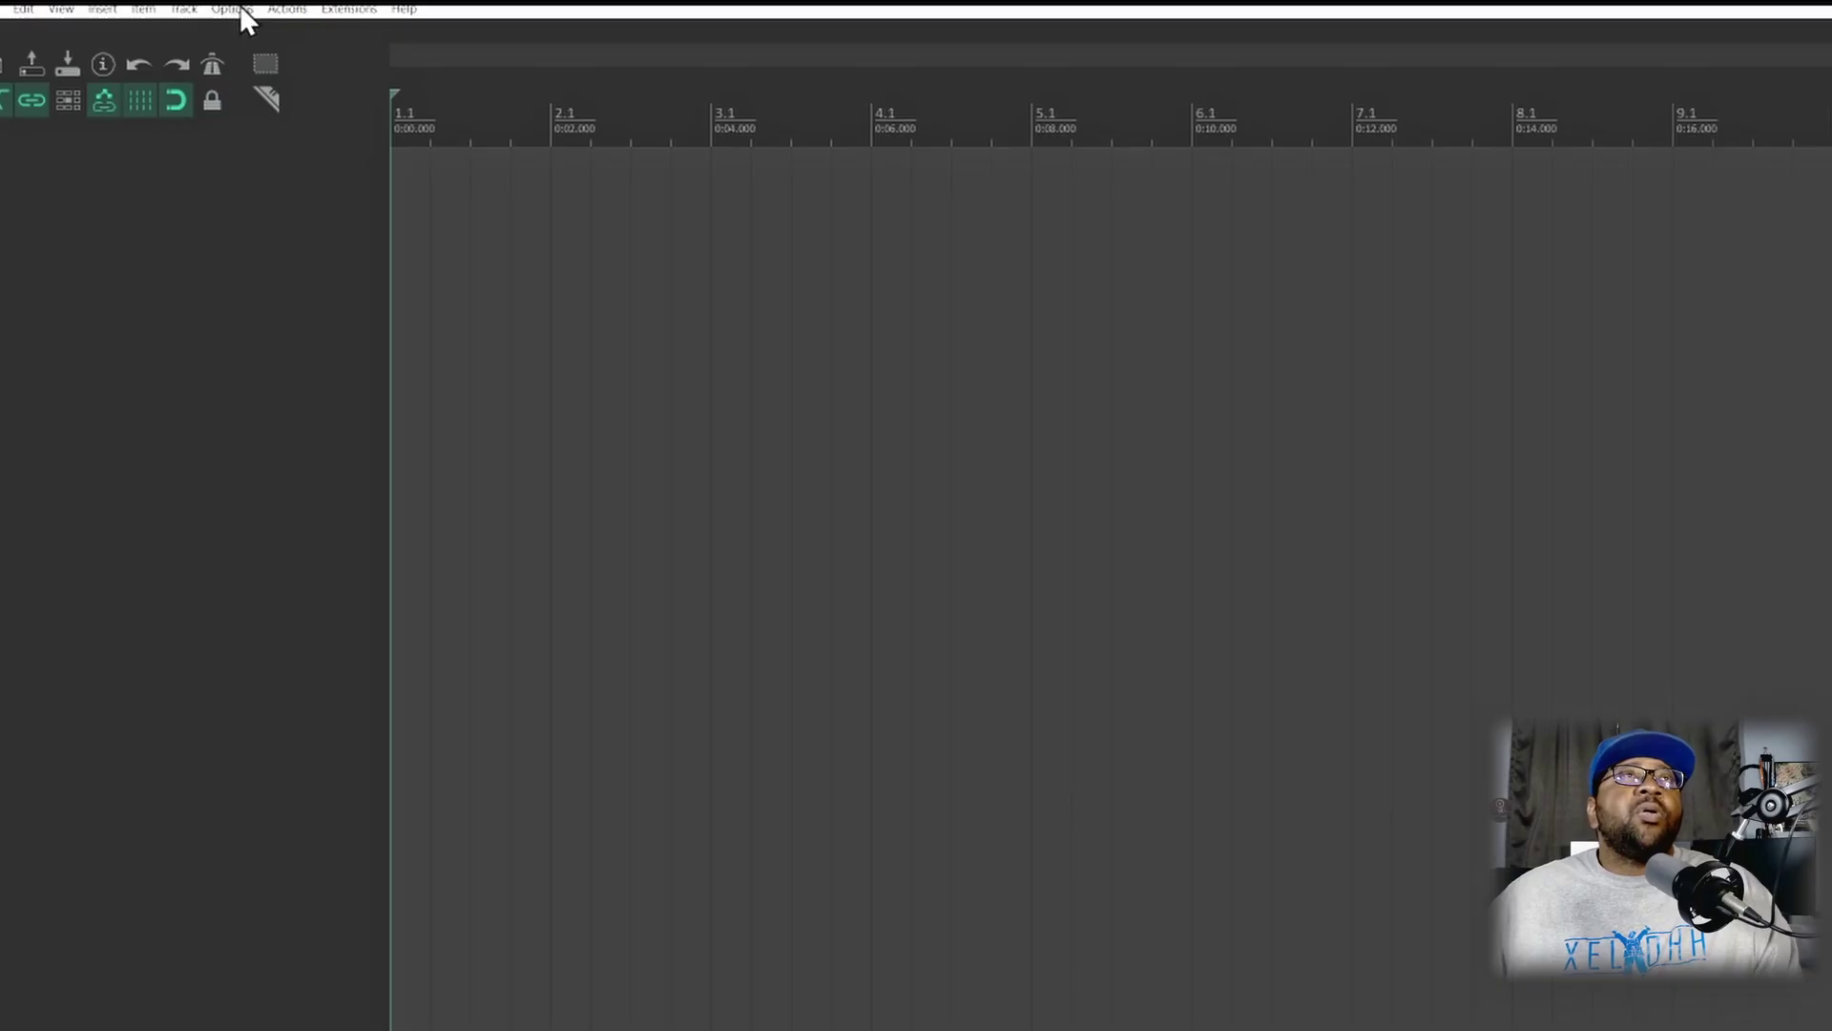
Step: Open the configuration export from the General settings in the REAPER preferences
{"action": "left_click", "coordinate": [225, 10]}
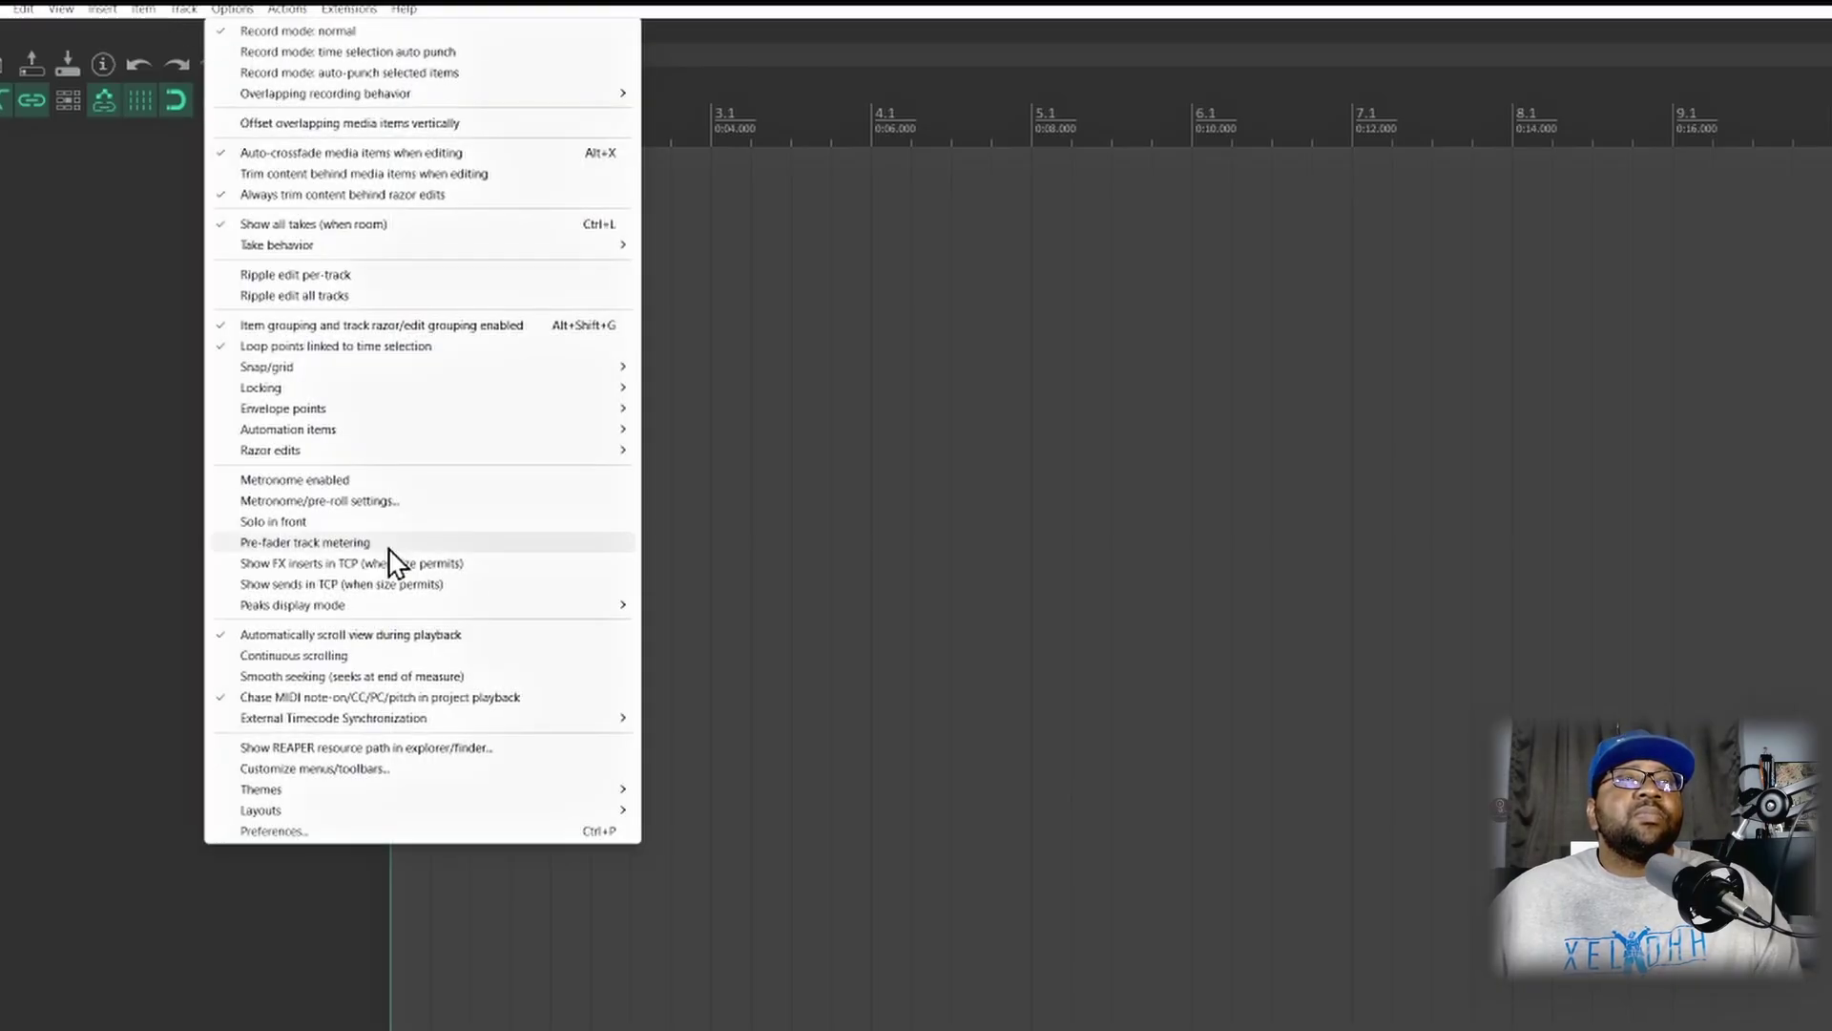
{"action": "left_click", "coordinate": [296, 845]}
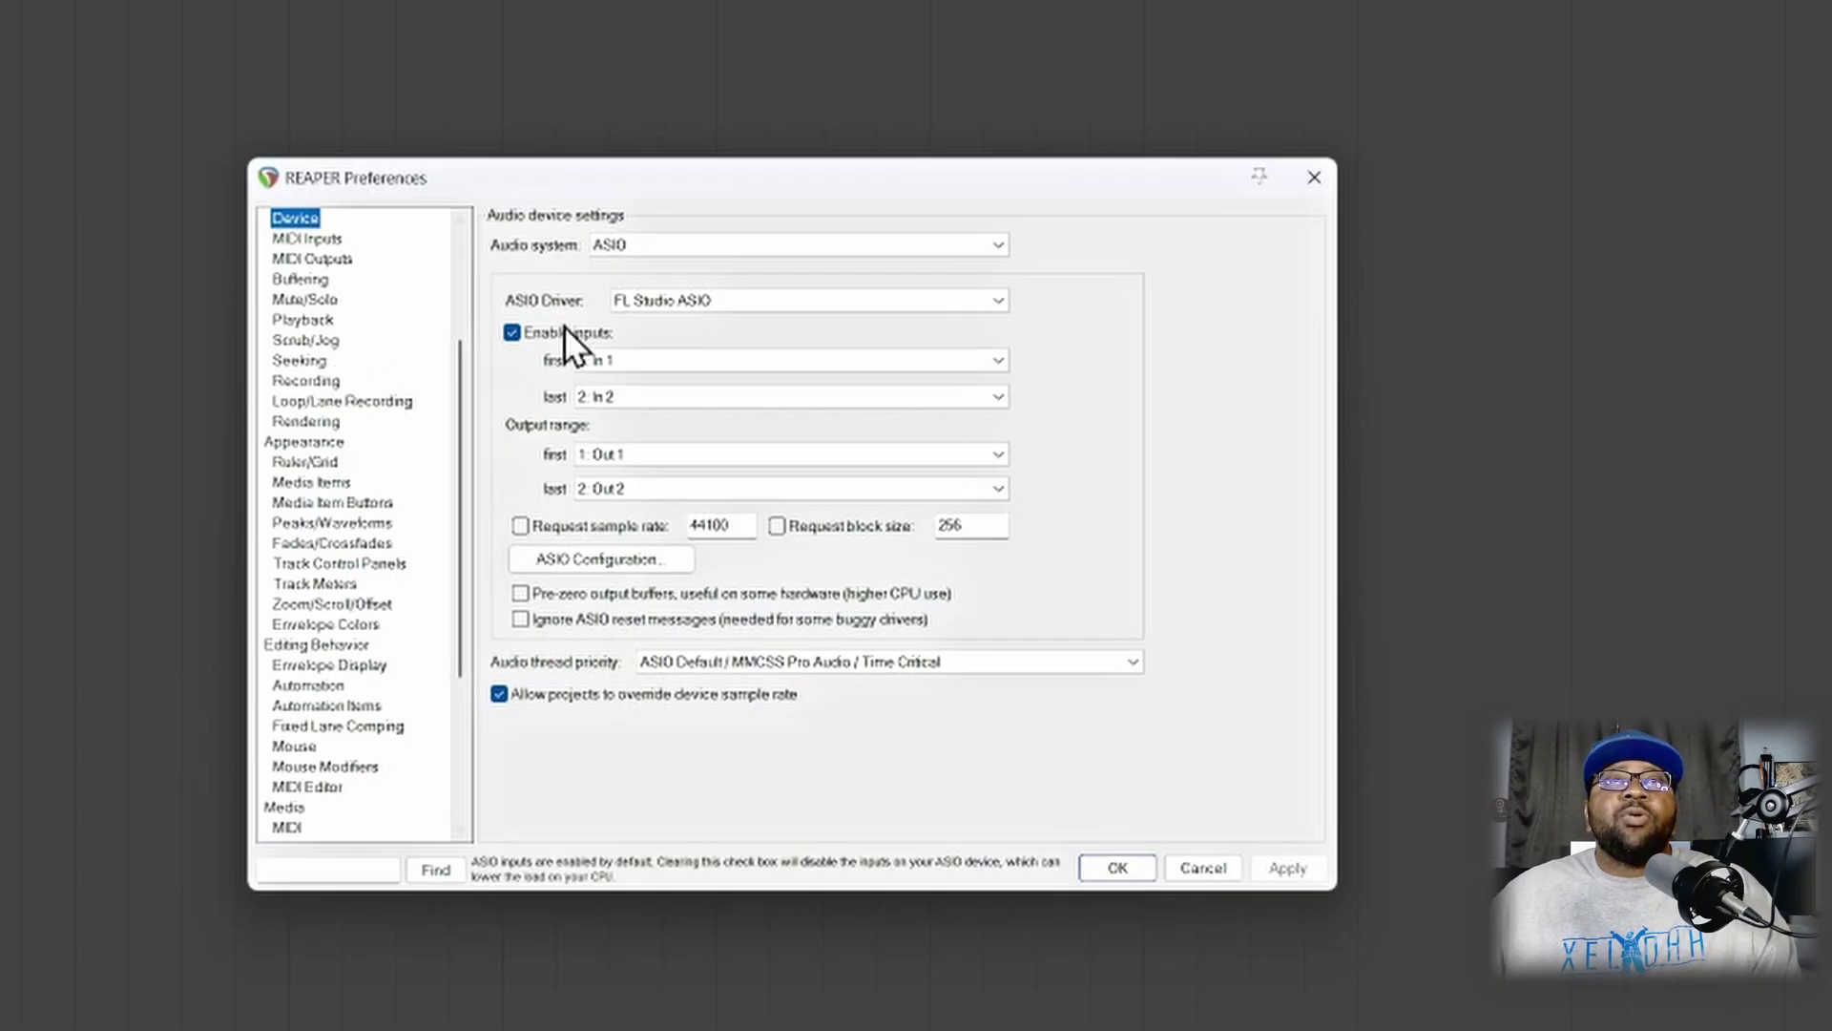
{"action": "scroll", "coordinate": [378, 357], "scroll_direction": "up", "scroll_amount": 4}
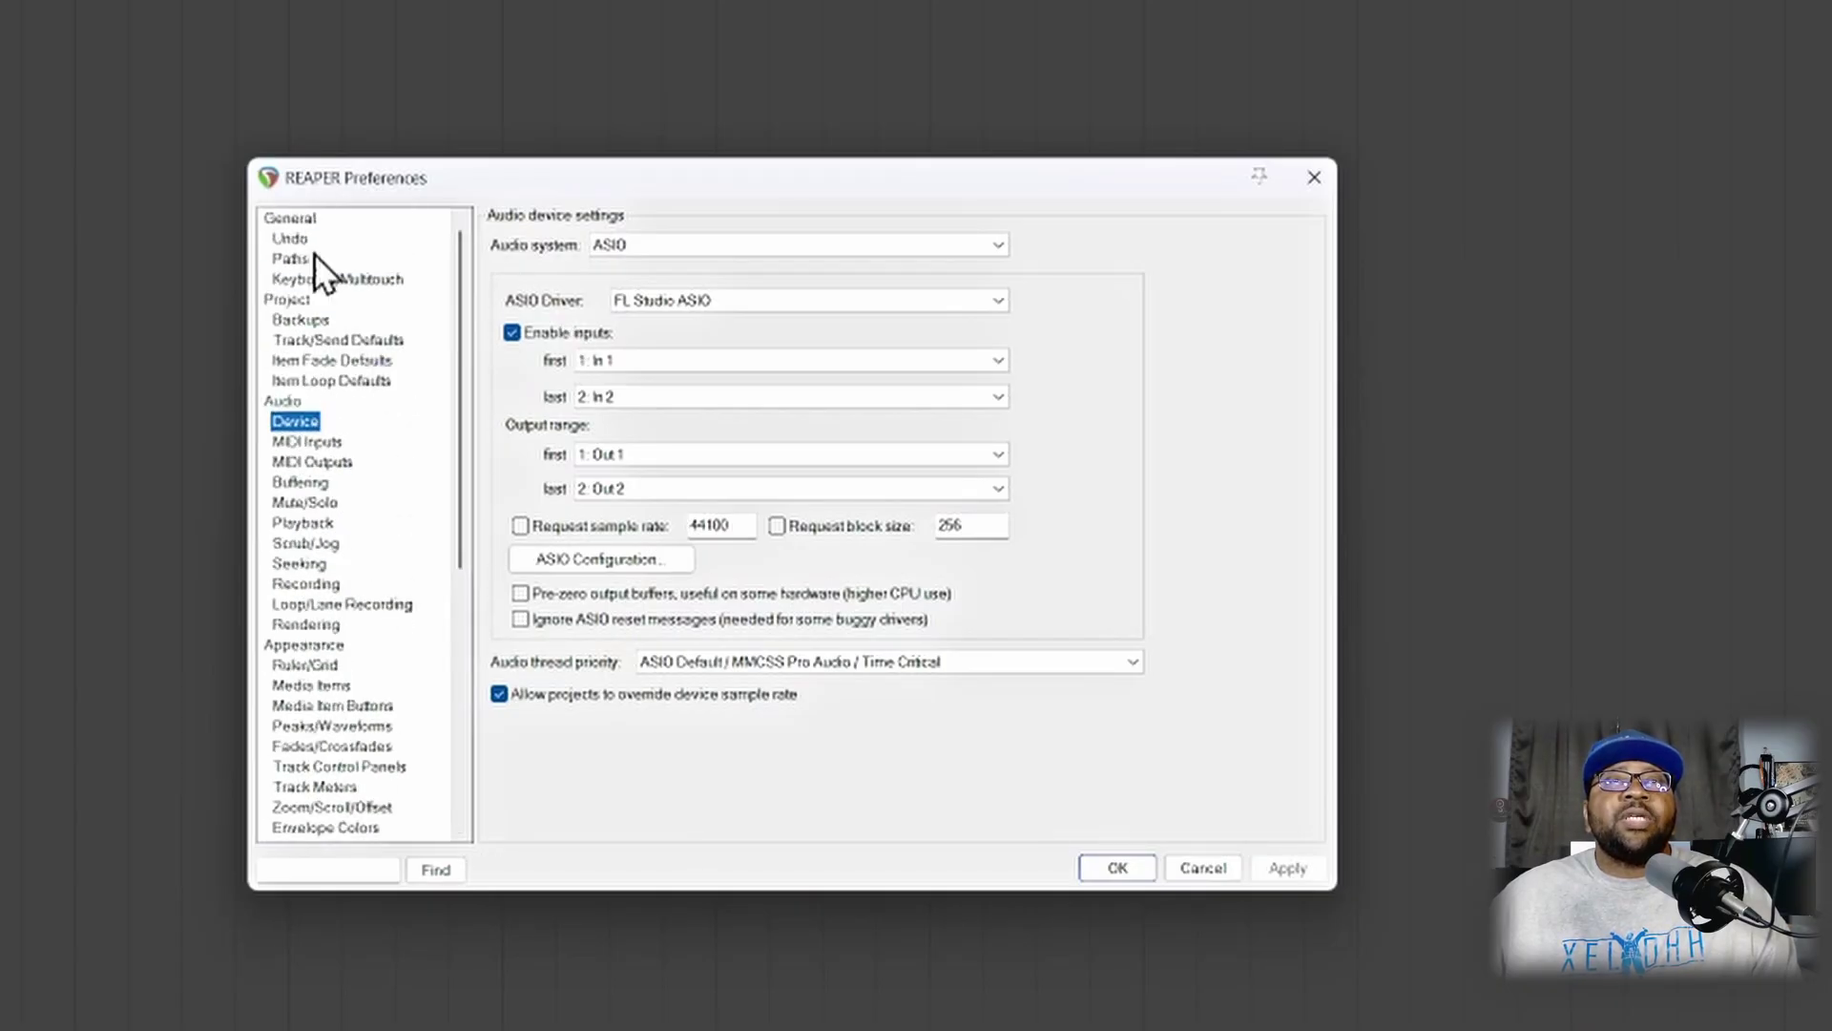
{"action": "left_click", "coordinate": [286, 219]}
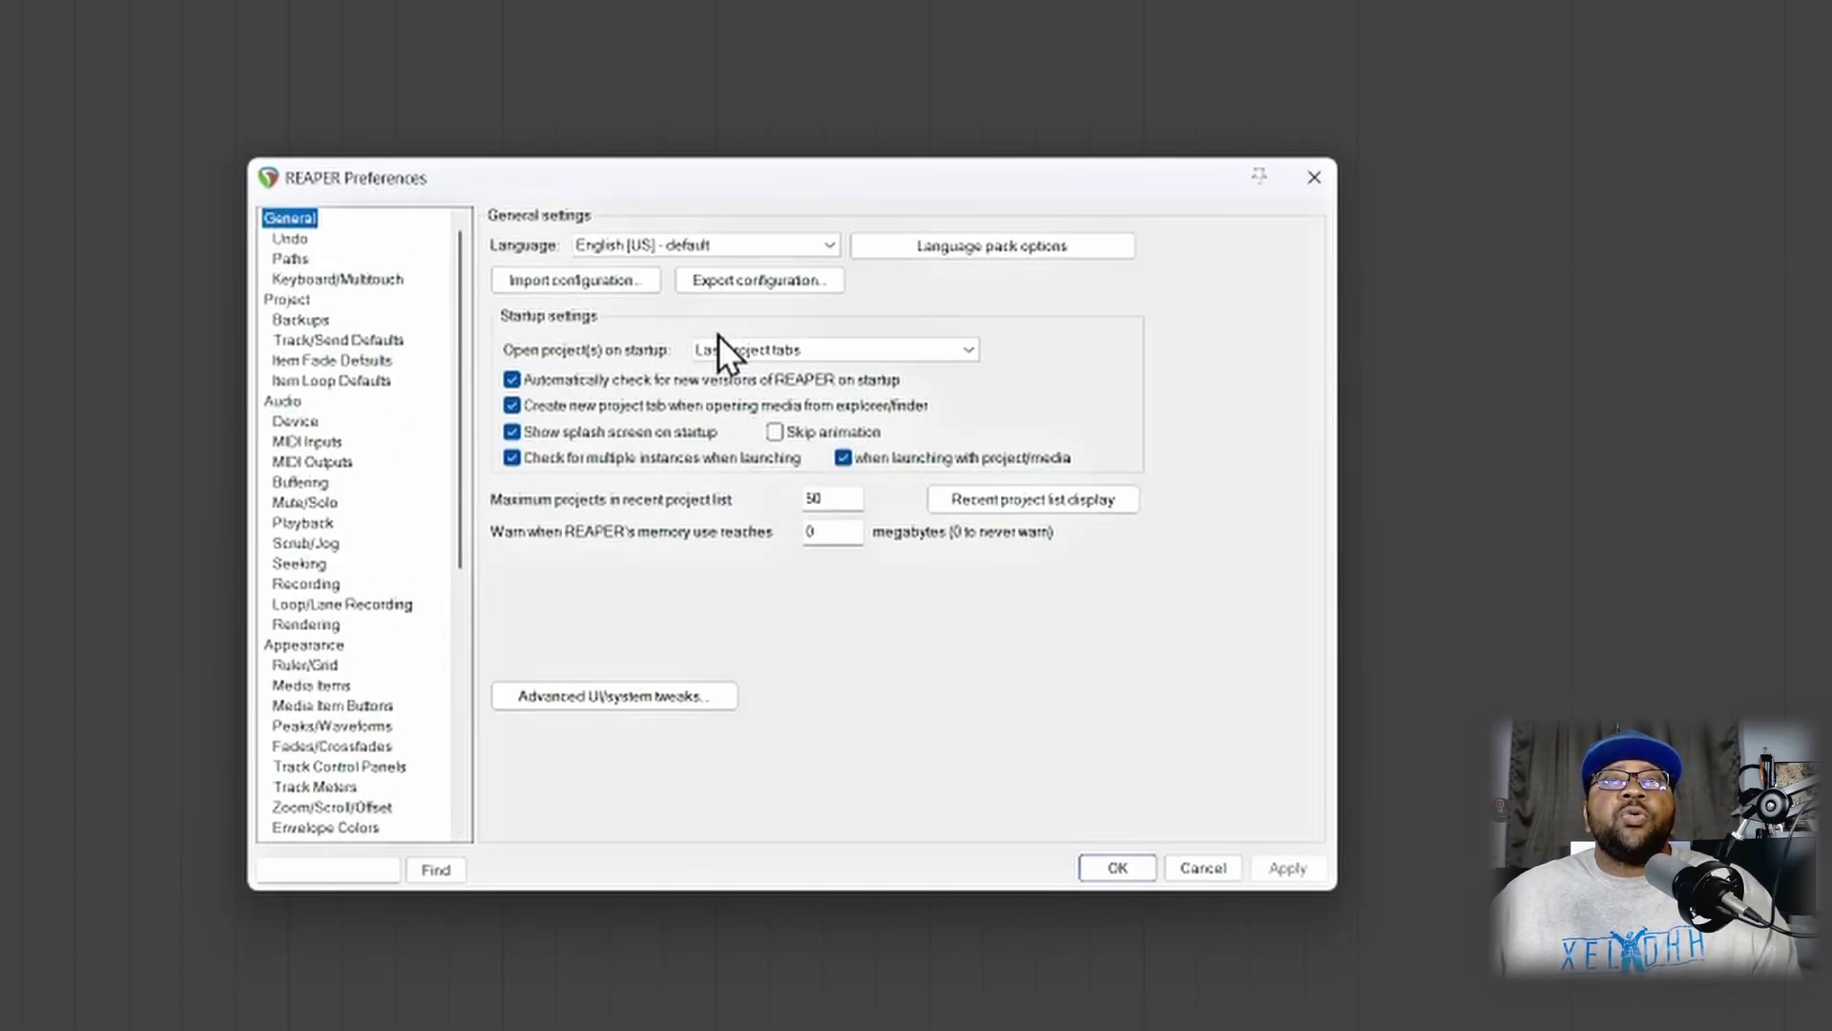
{"action": "left_click", "coordinate": [761, 281]}
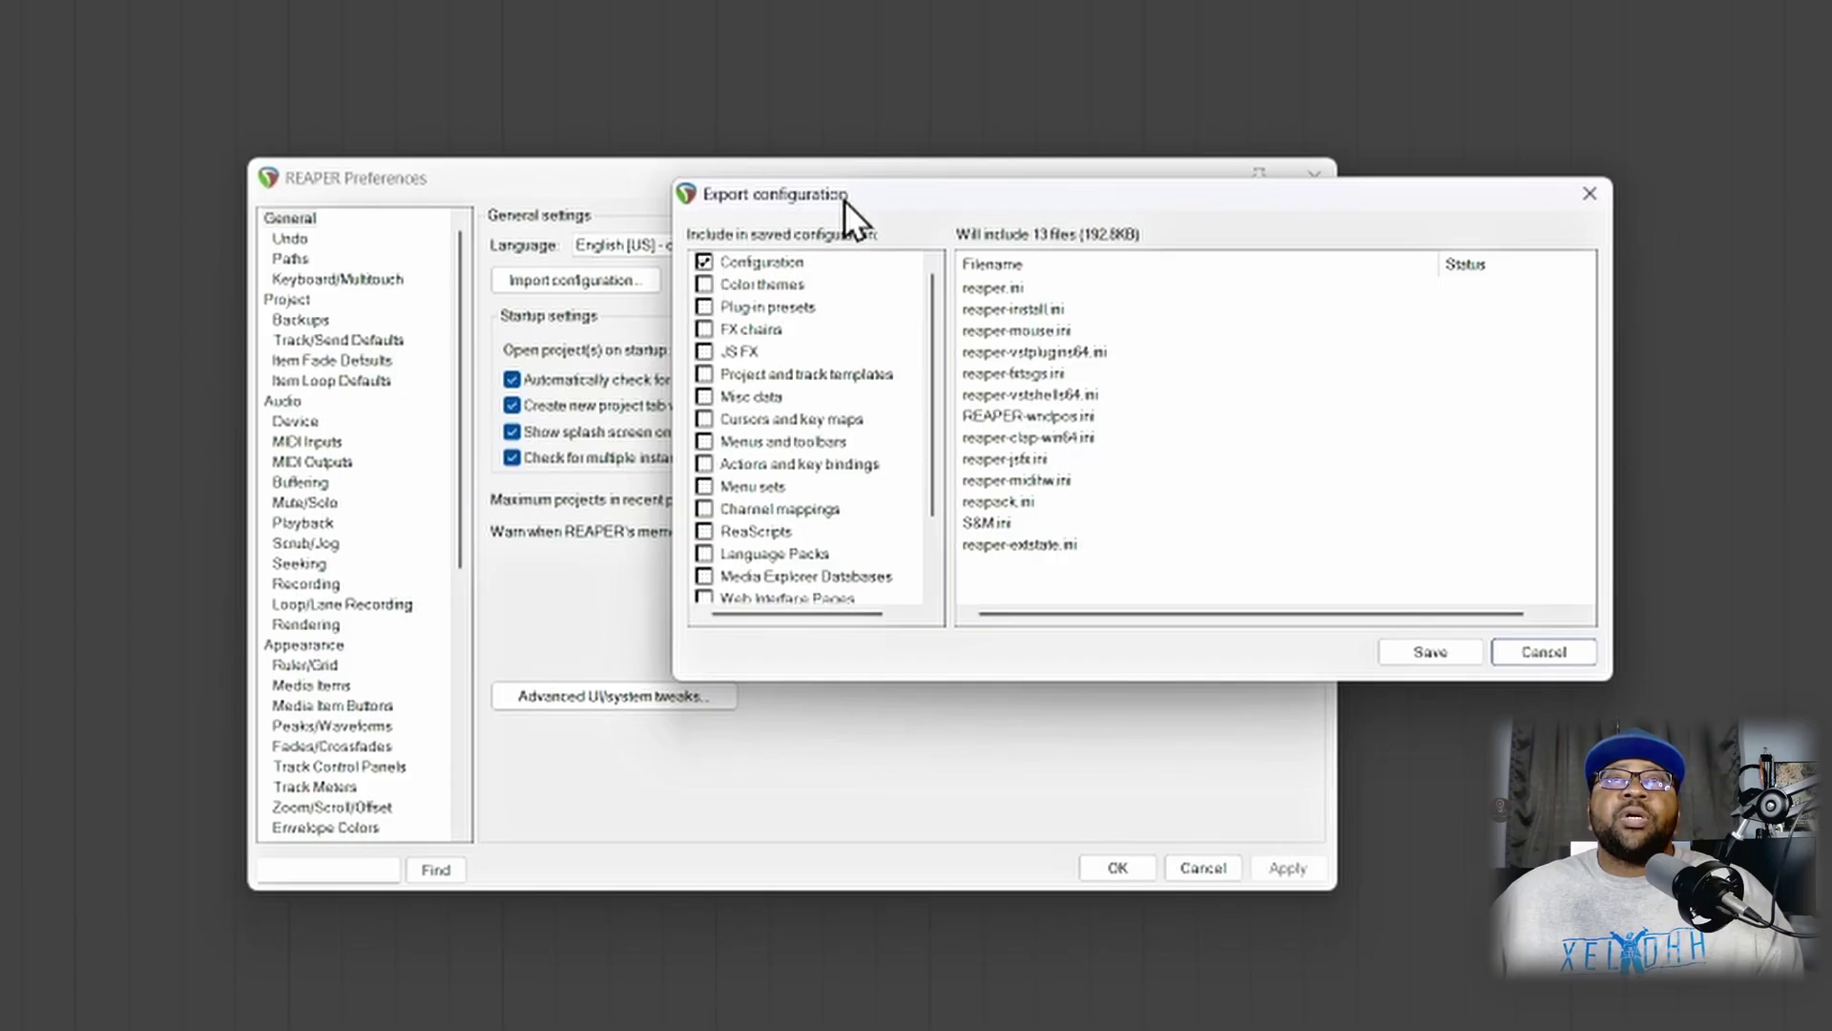
Step: Include every category in the exported configuration, from Color themes and Plug-in presets through Unsaved/Cached Metadata
{"action": "left_click", "coordinate": [703, 284]}
{"action": "left_click", "coordinate": [703, 307]}
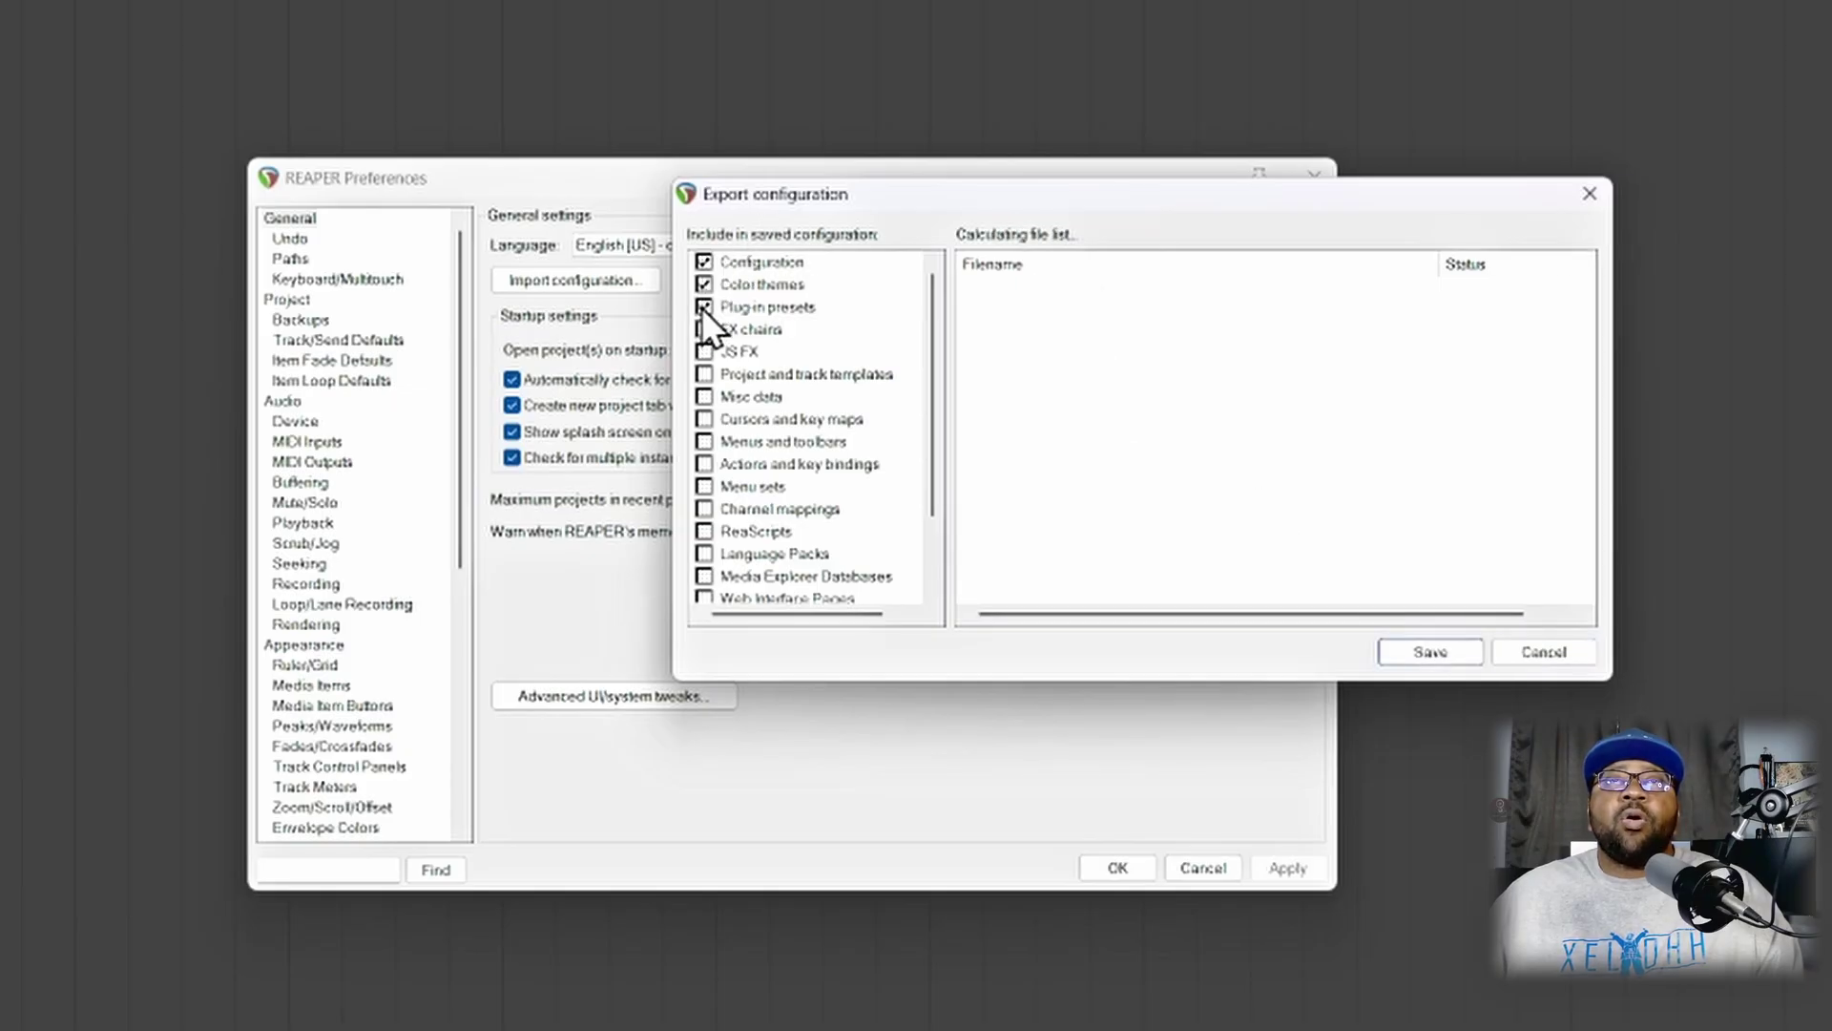
{"action": "left_click", "coordinate": [703, 330]}
{"action": "left_click", "coordinate": [703, 352]}
{"action": "left_click", "coordinate": [703, 374]}
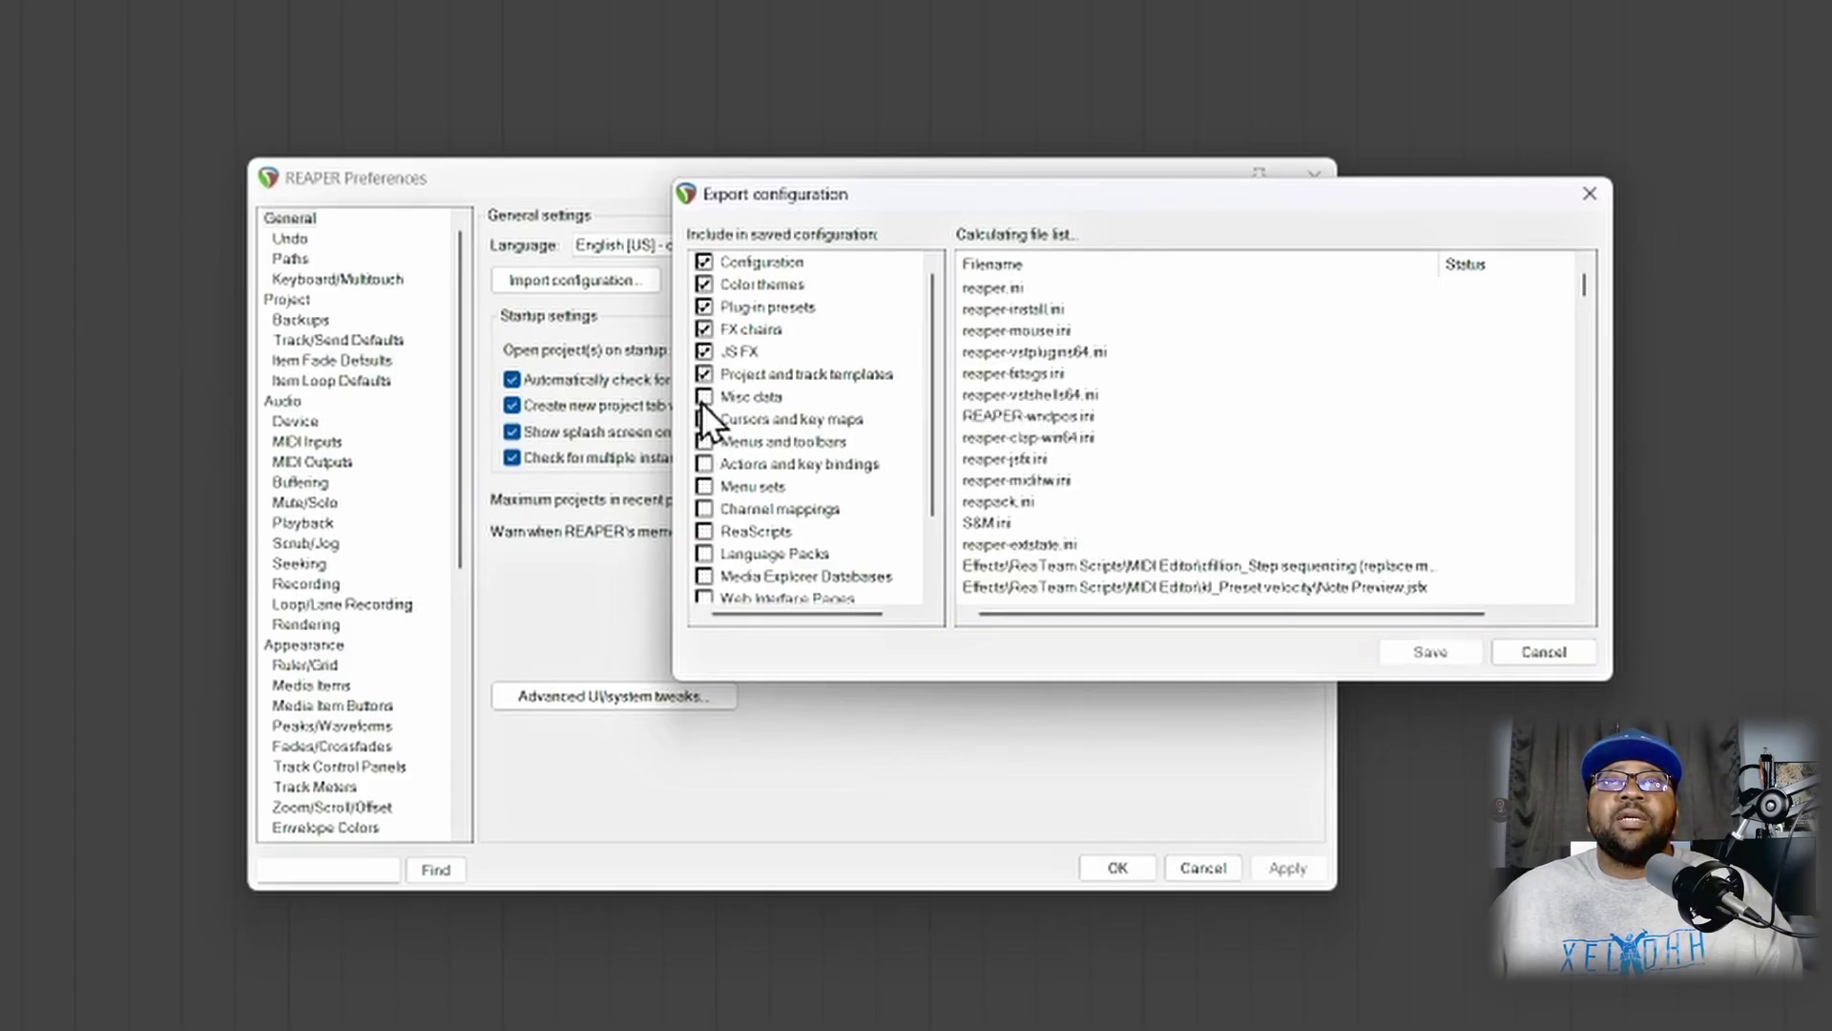
{"action": "left_click", "coordinate": [702, 397]}
{"action": "left_click", "coordinate": [702, 420]}
{"action": "scroll", "coordinate": [853, 478], "scroll_direction": "down", "scroll_amount": 2}
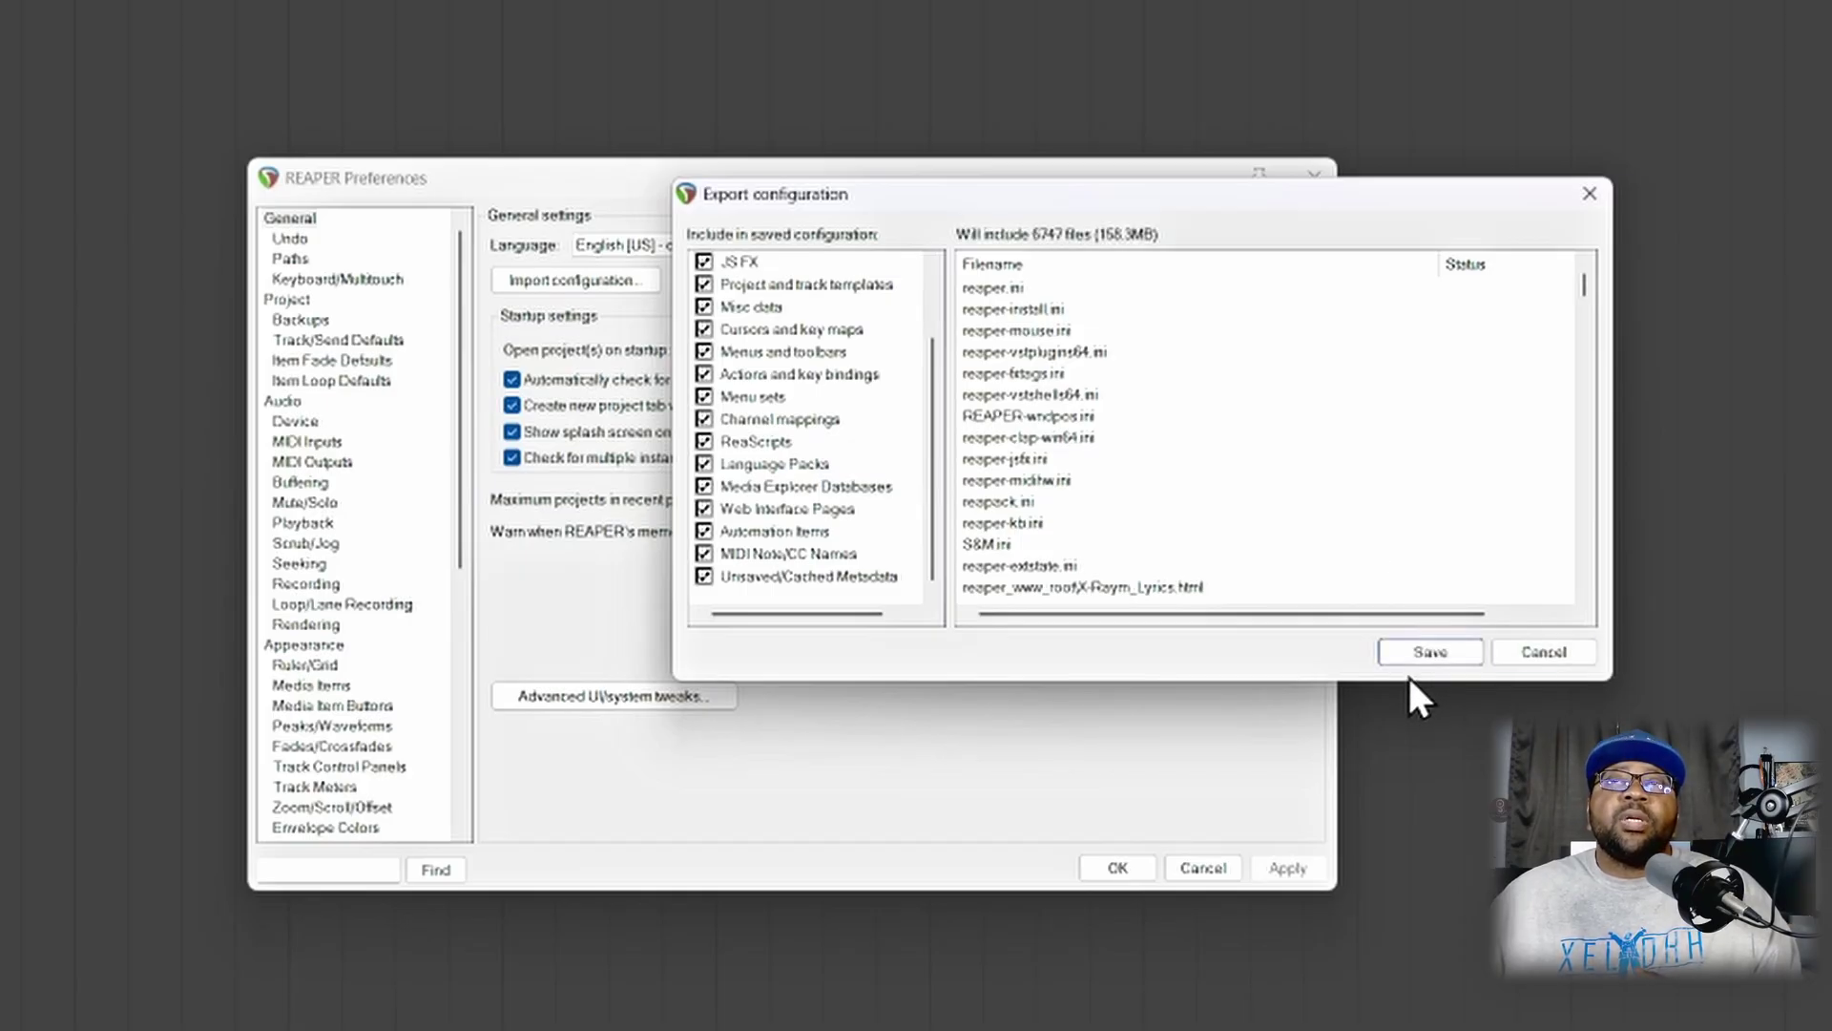
Step: Save the configuration export as Default in the Configurations folder of Youtube Reaper Portable and dismiss the completion message
{"action": "left_click", "coordinate": [1426, 652]}
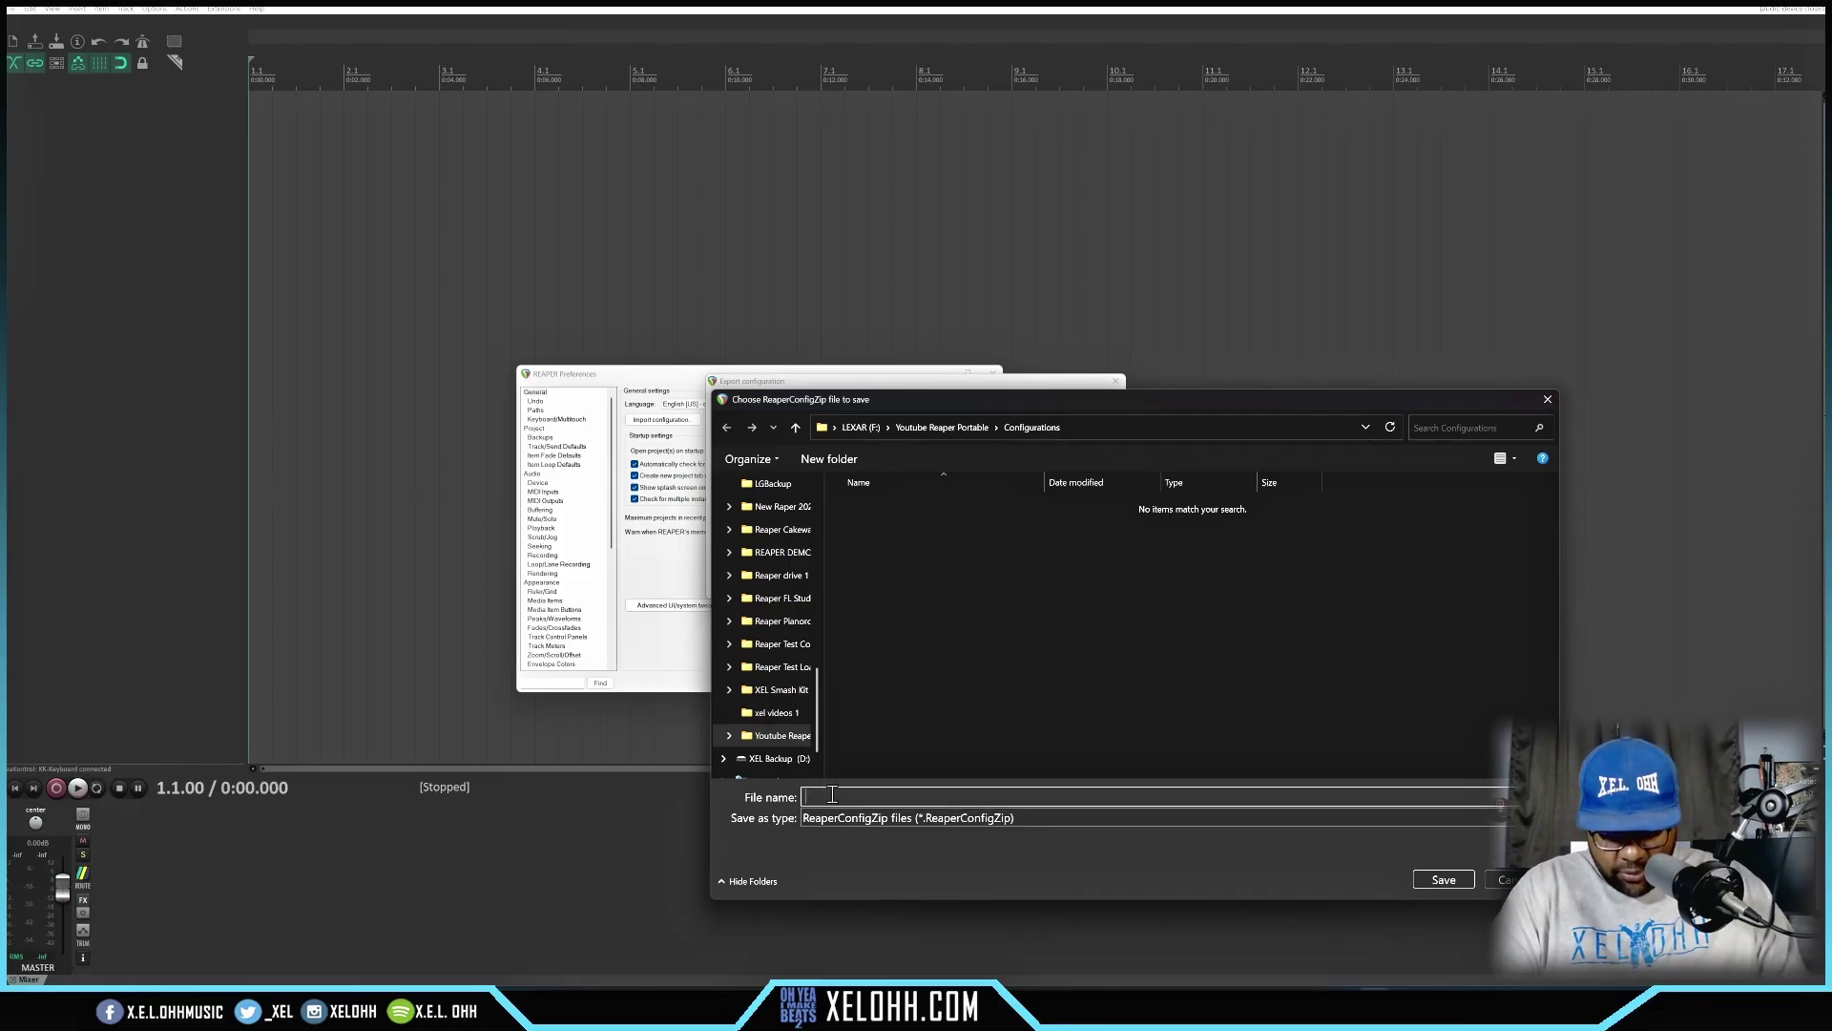
{"action": "type", "text": "Default"}
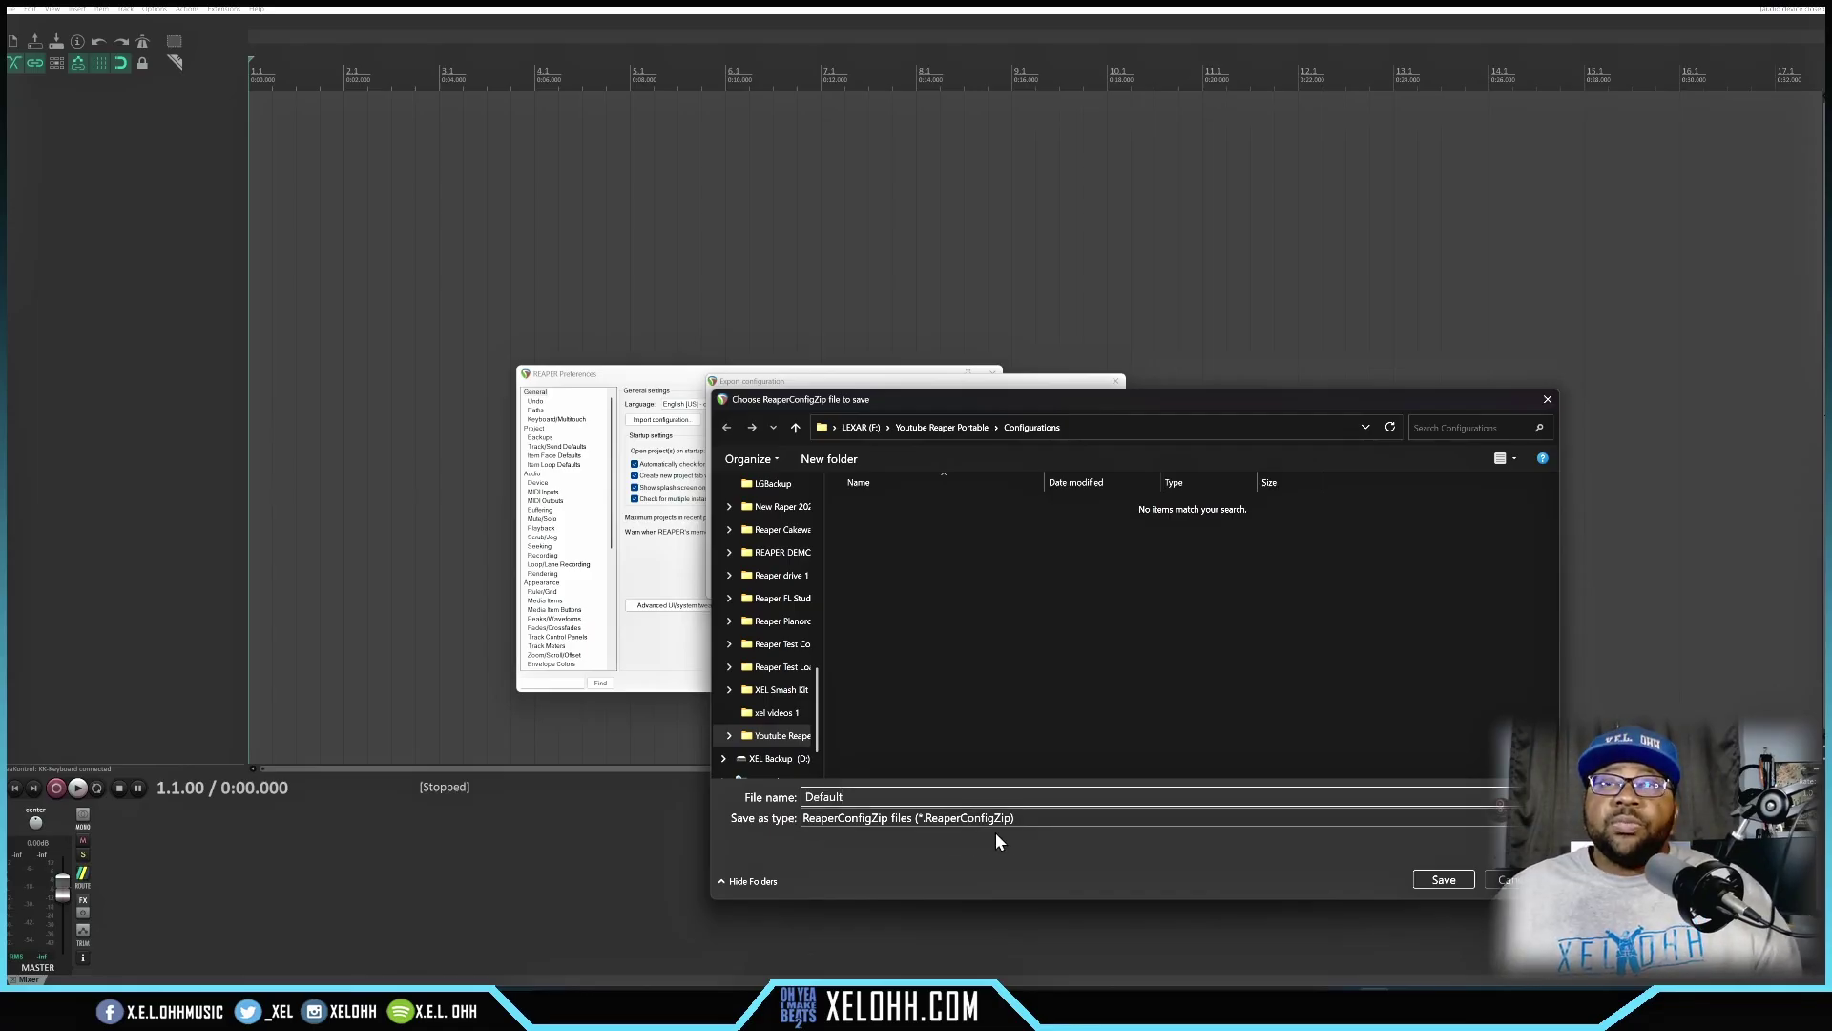
{"action": "left_click", "coordinate": [1445, 880]}
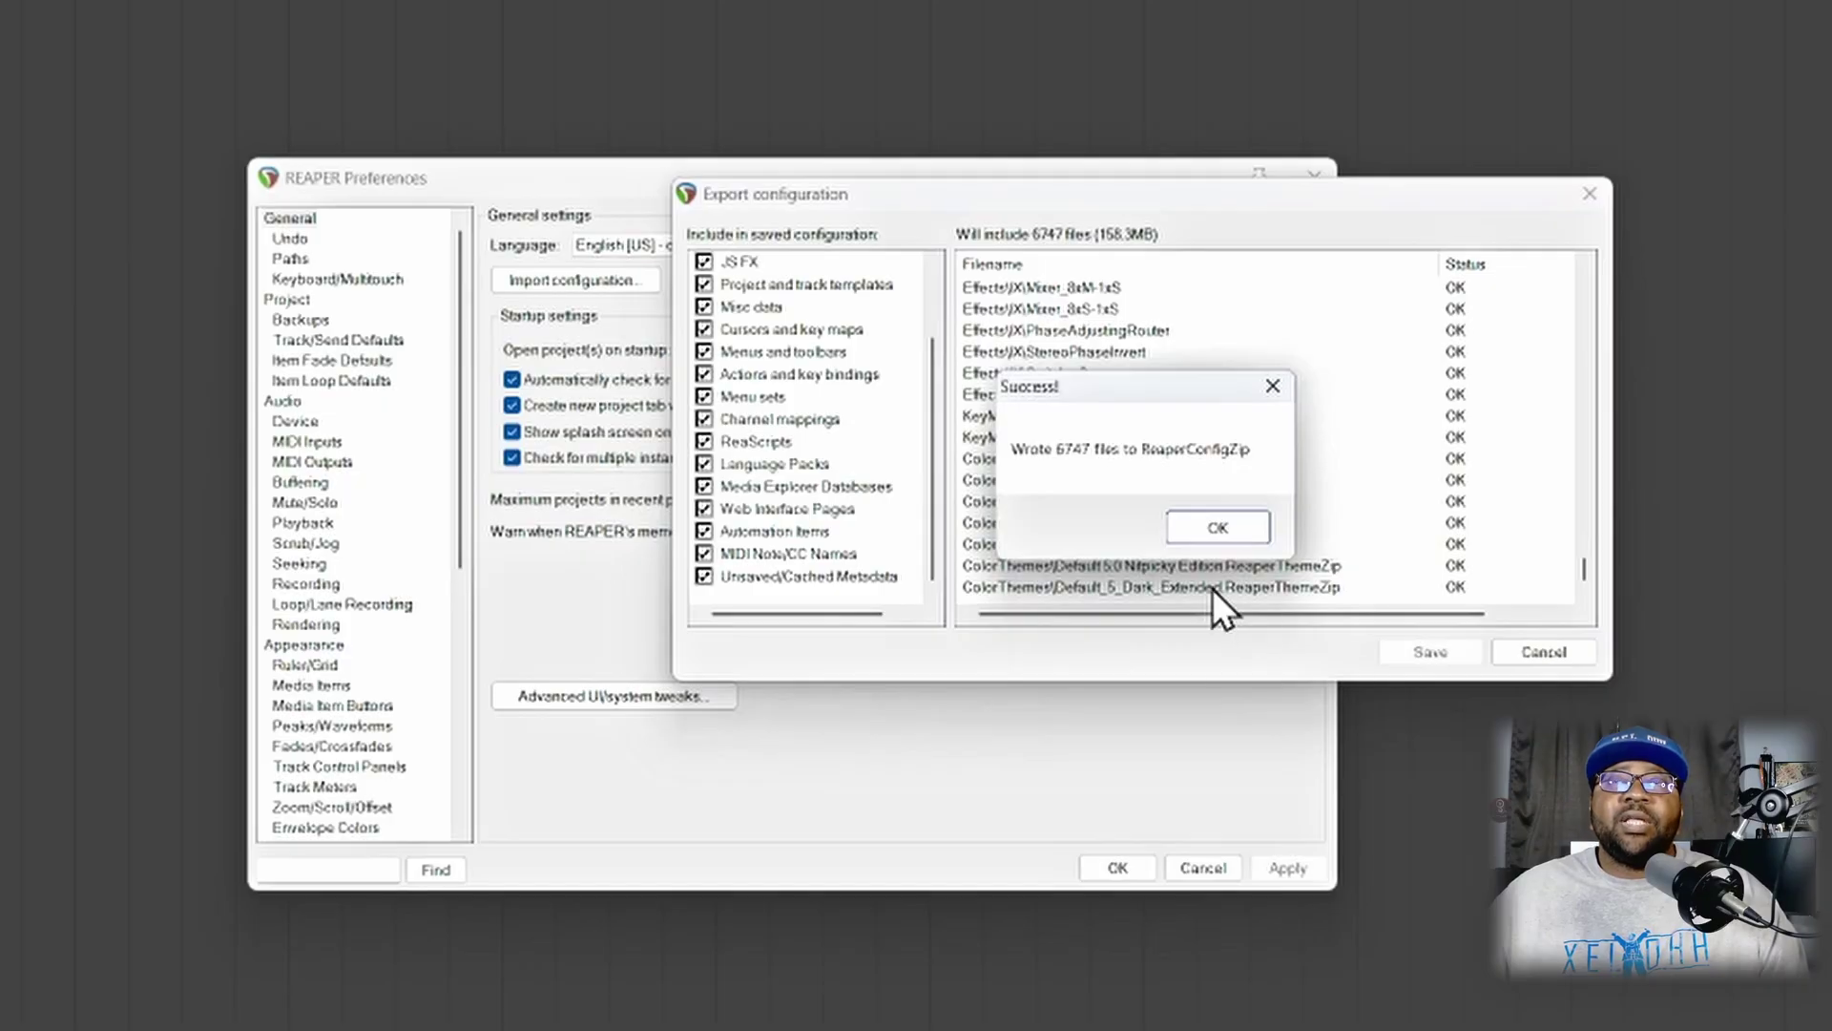
{"action": "left_click", "coordinate": [1220, 528]}
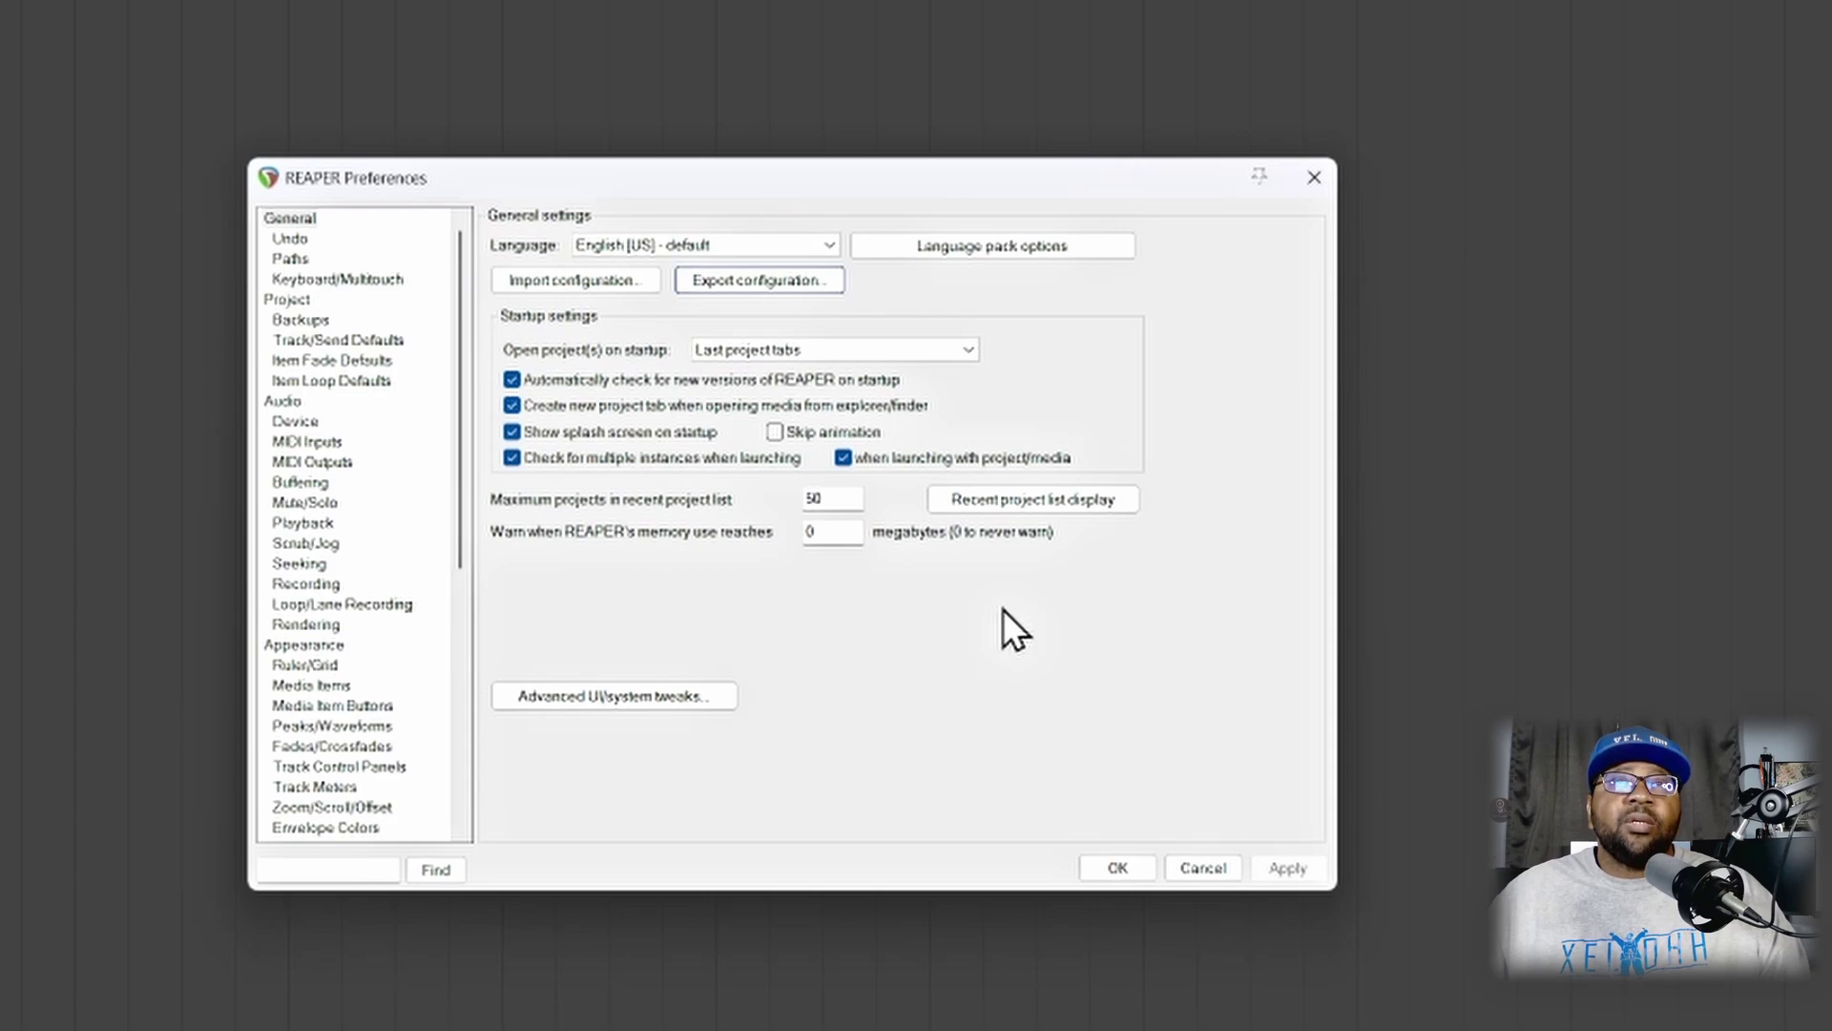
Step: Bring Reaper Config 2025.ReaperConfigZip into the Configurations folder and import it as the configuration, agreeing to restart REAPER
{"action": "left_click", "coordinate": [565, 278]}
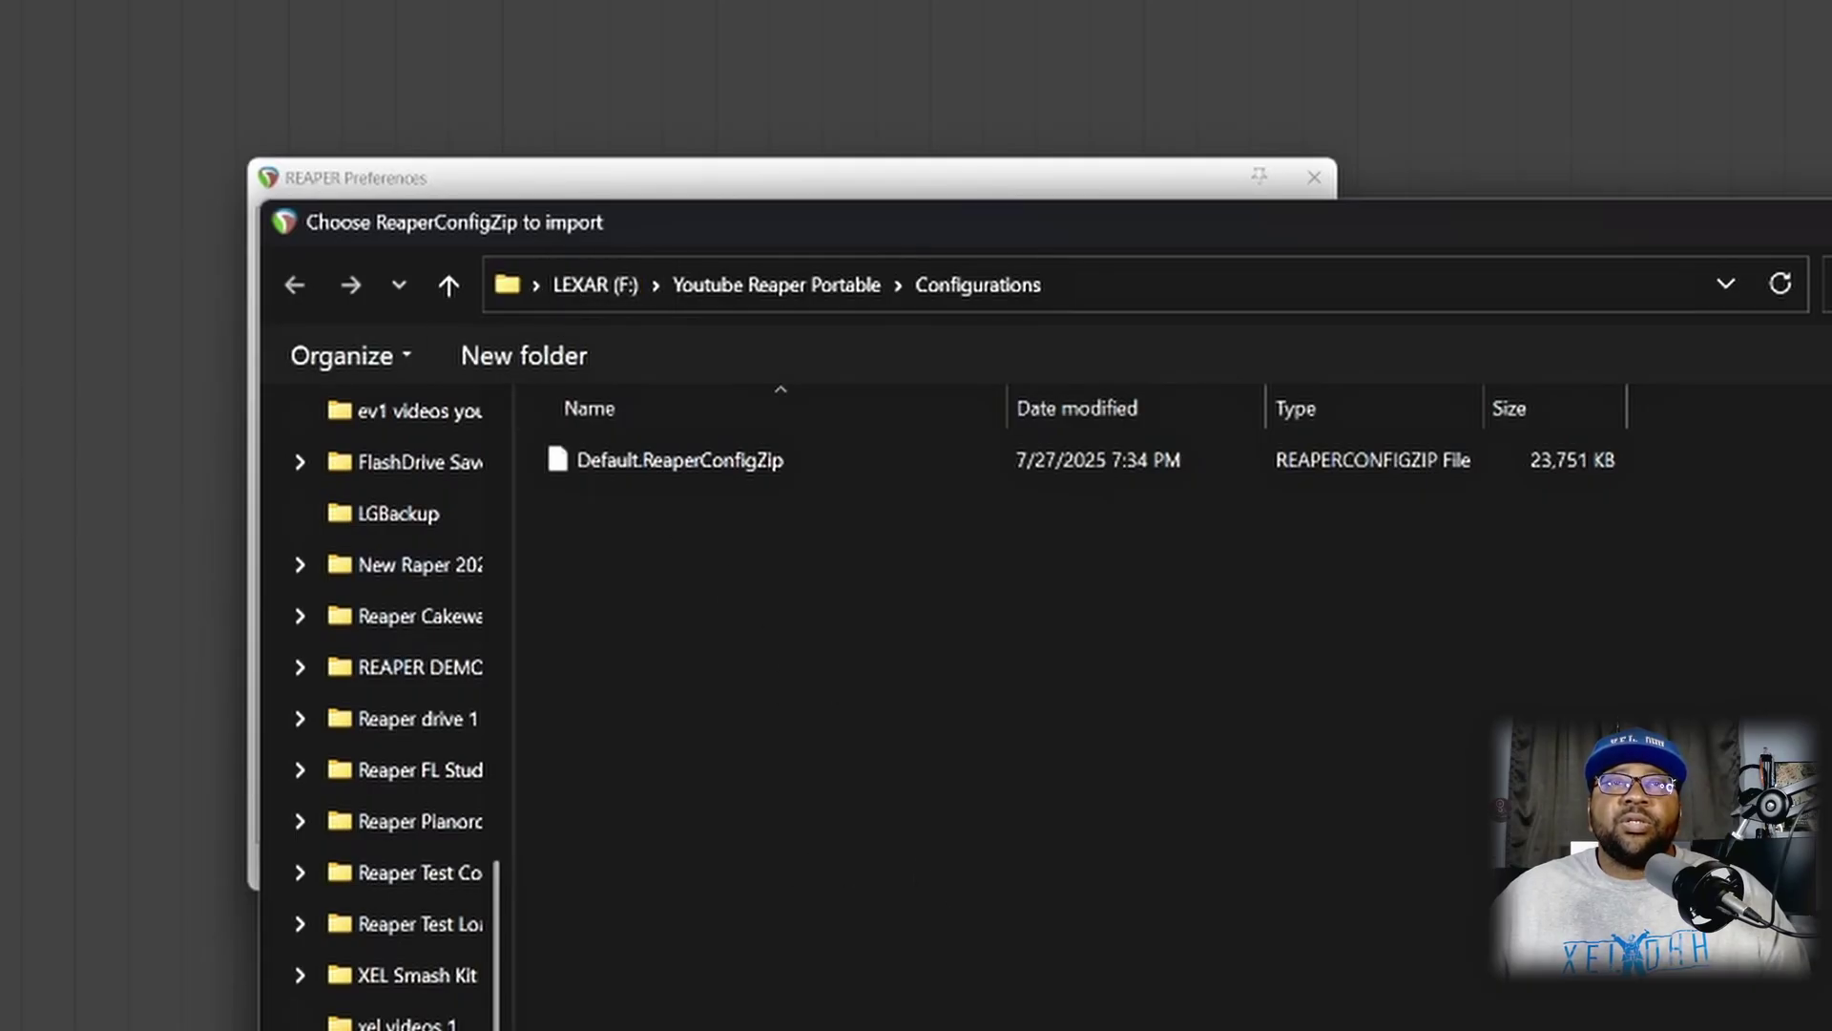
{"action": "key", "text": "alt+Tab"}
{"action": "left_click_drag", "start_coordinate": [286, 280], "coordinate": [1355, 674]}
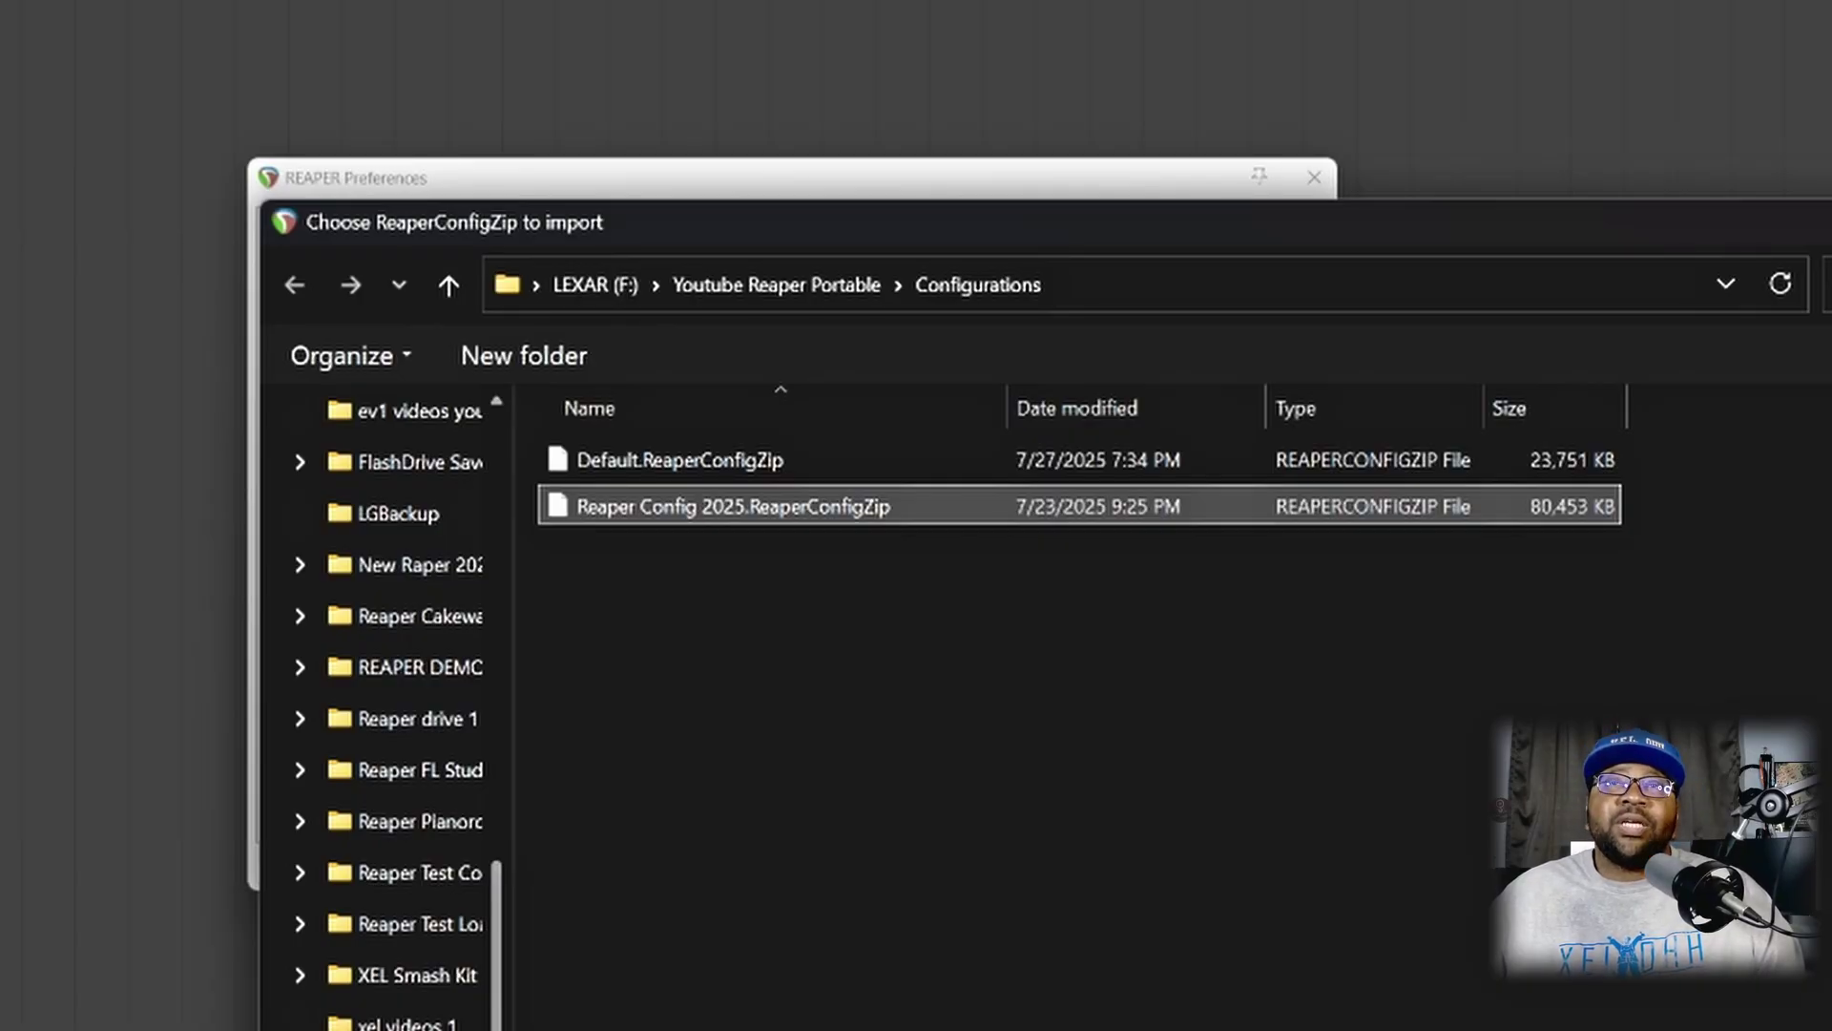
{"action": "double_click", "coordinate": [1188, 506]}
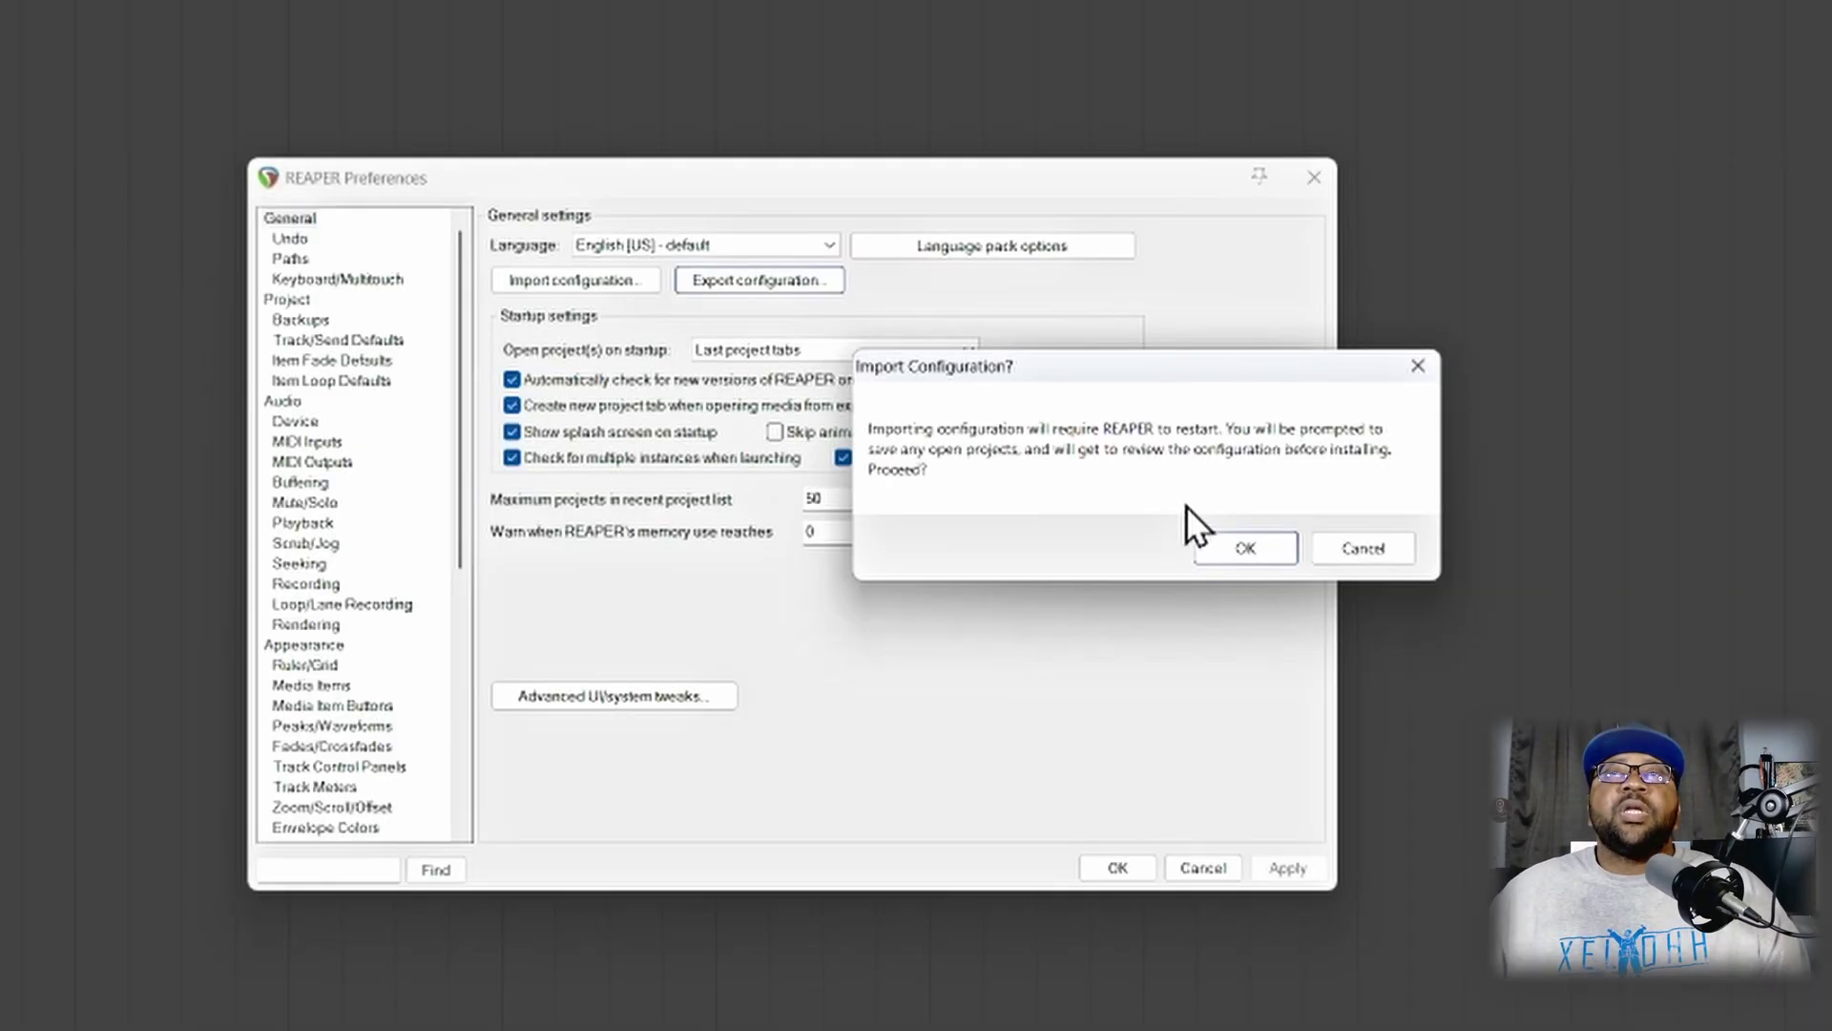
{"action": "left_click", "coordinate": [1243, 549]}
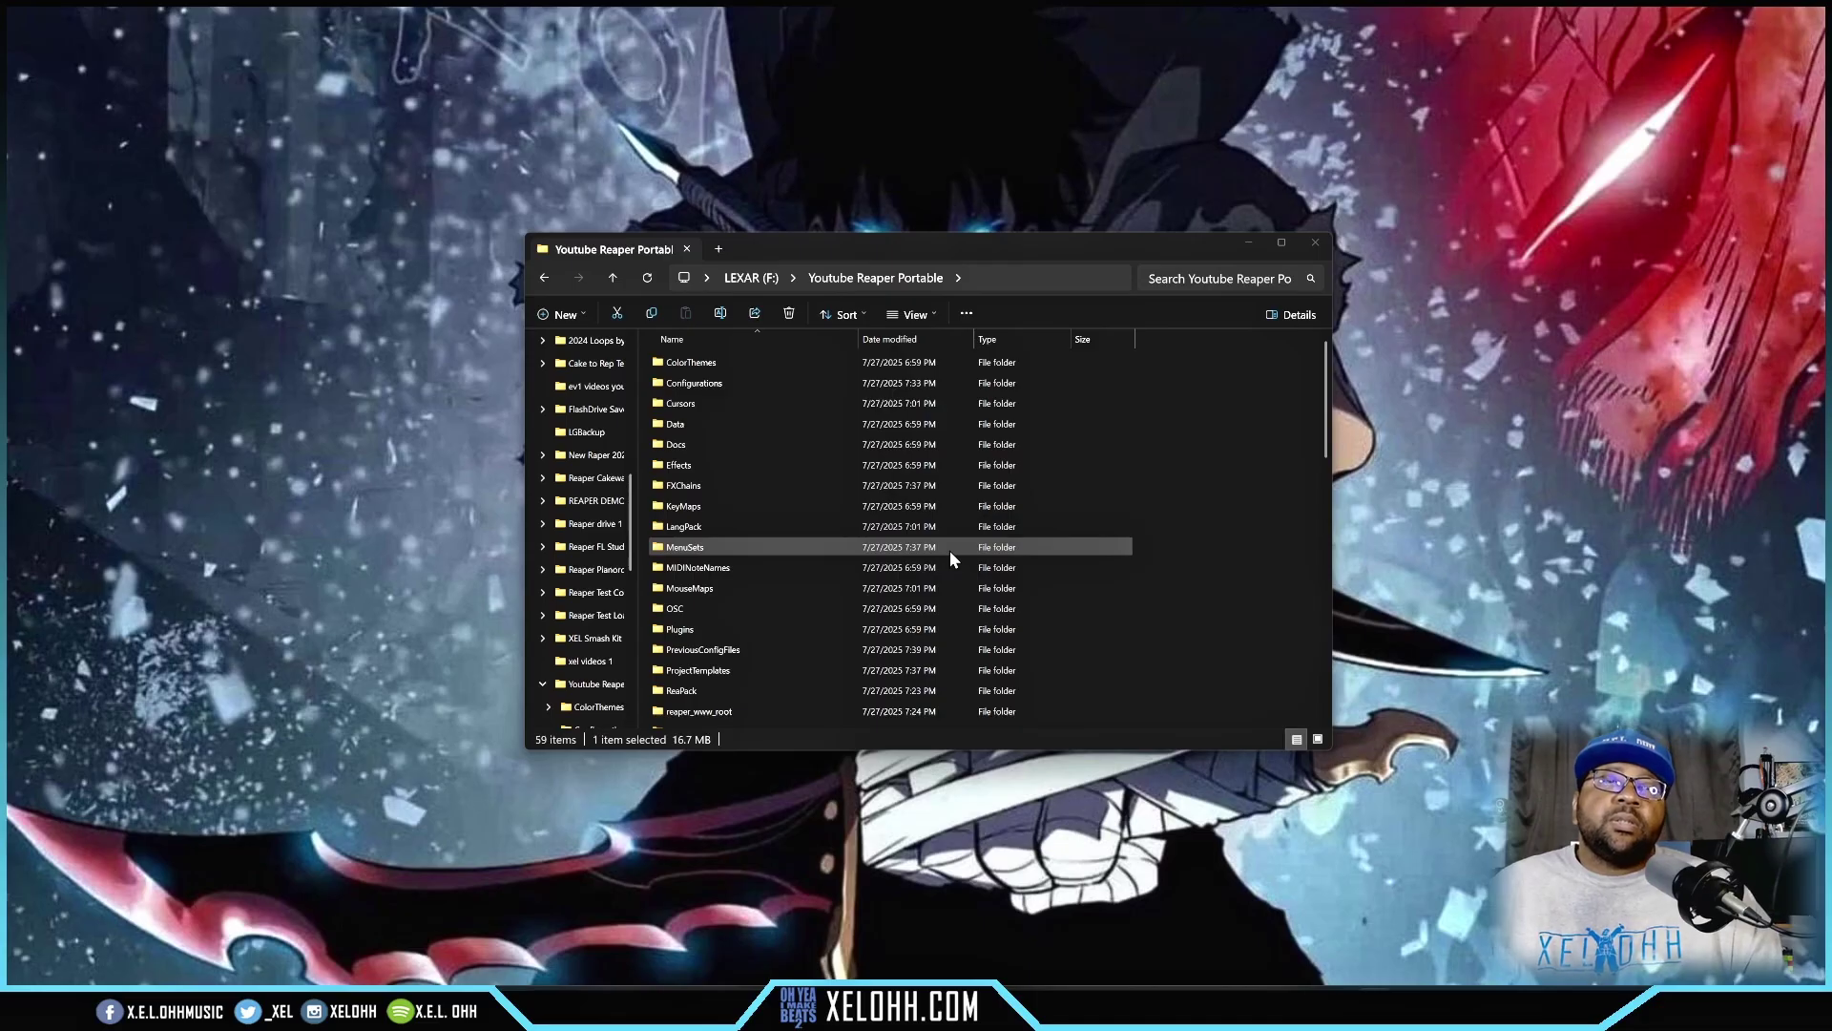
Step: Relaunch REAPER from the Youtube Reaper Portable folder and continue evaluating without a licence
{"action": "key", "text": "Return"}
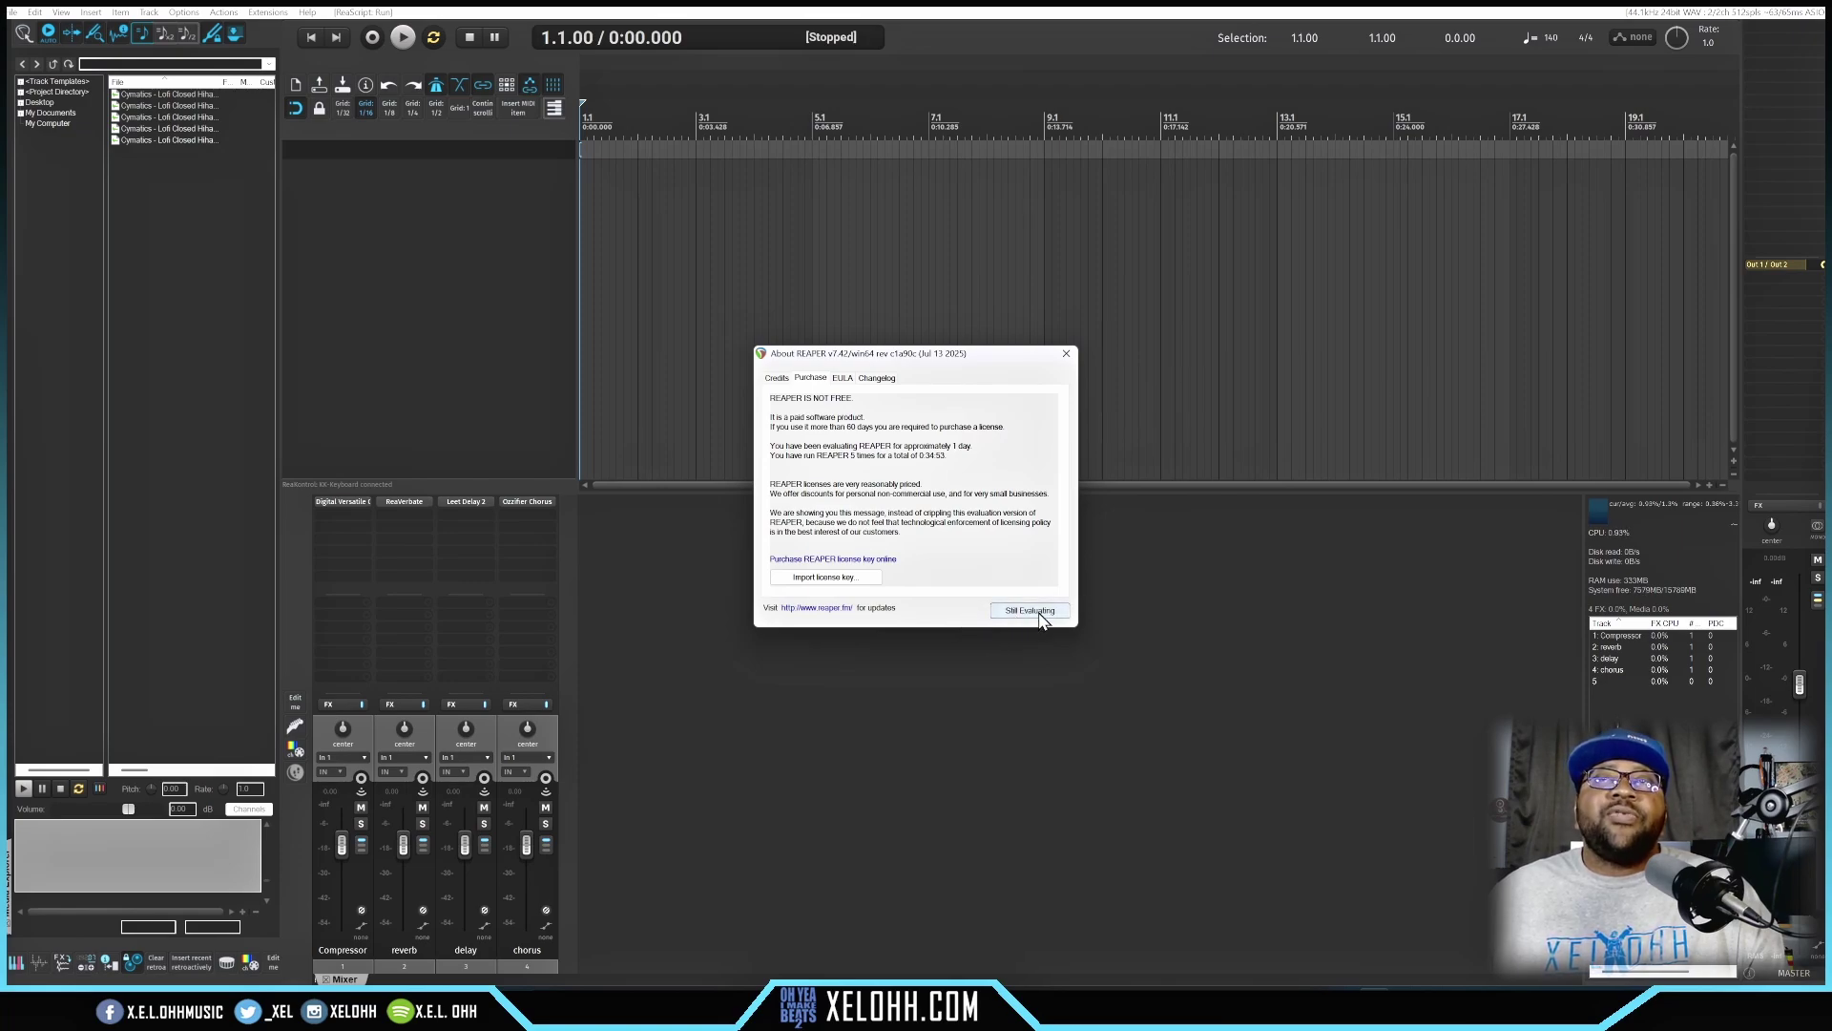
{"action": "left_click", "coordinate": [1032, 611]}
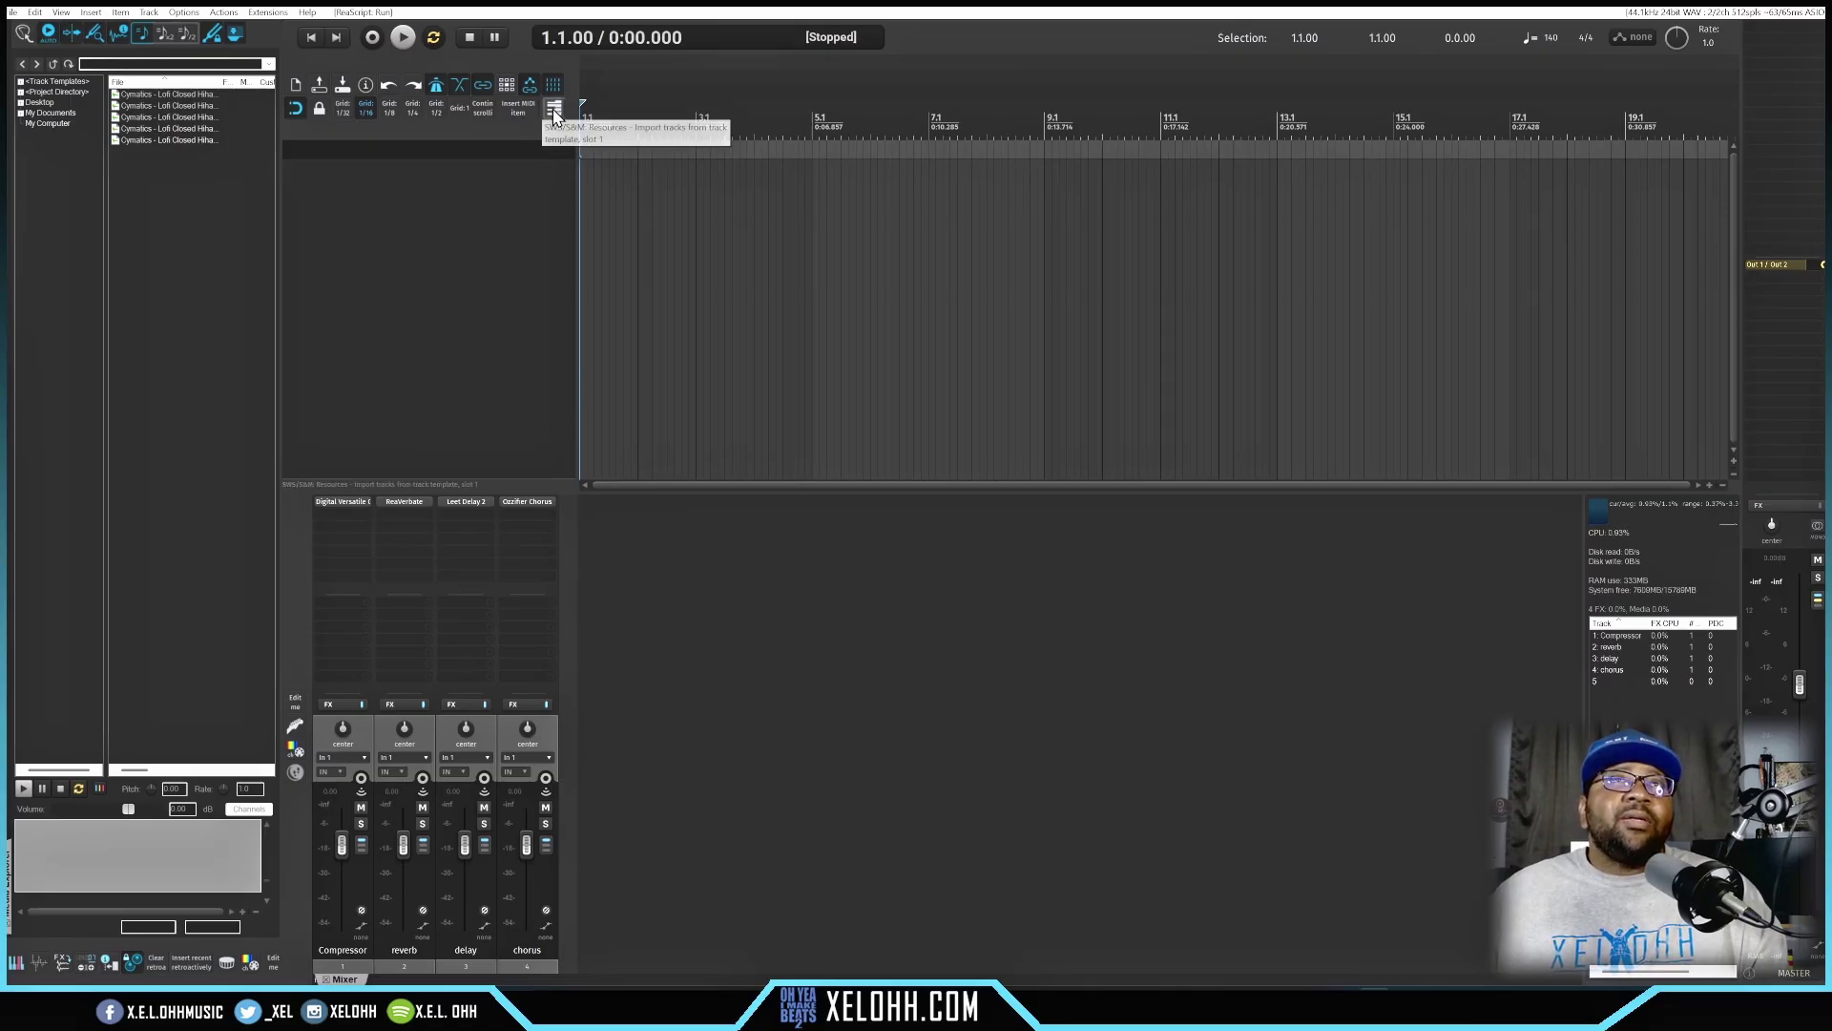
Step: Import the JSAdditiv instrument track from track template slot 1
{"action": "left_click", "coordinate": [554, 109]}
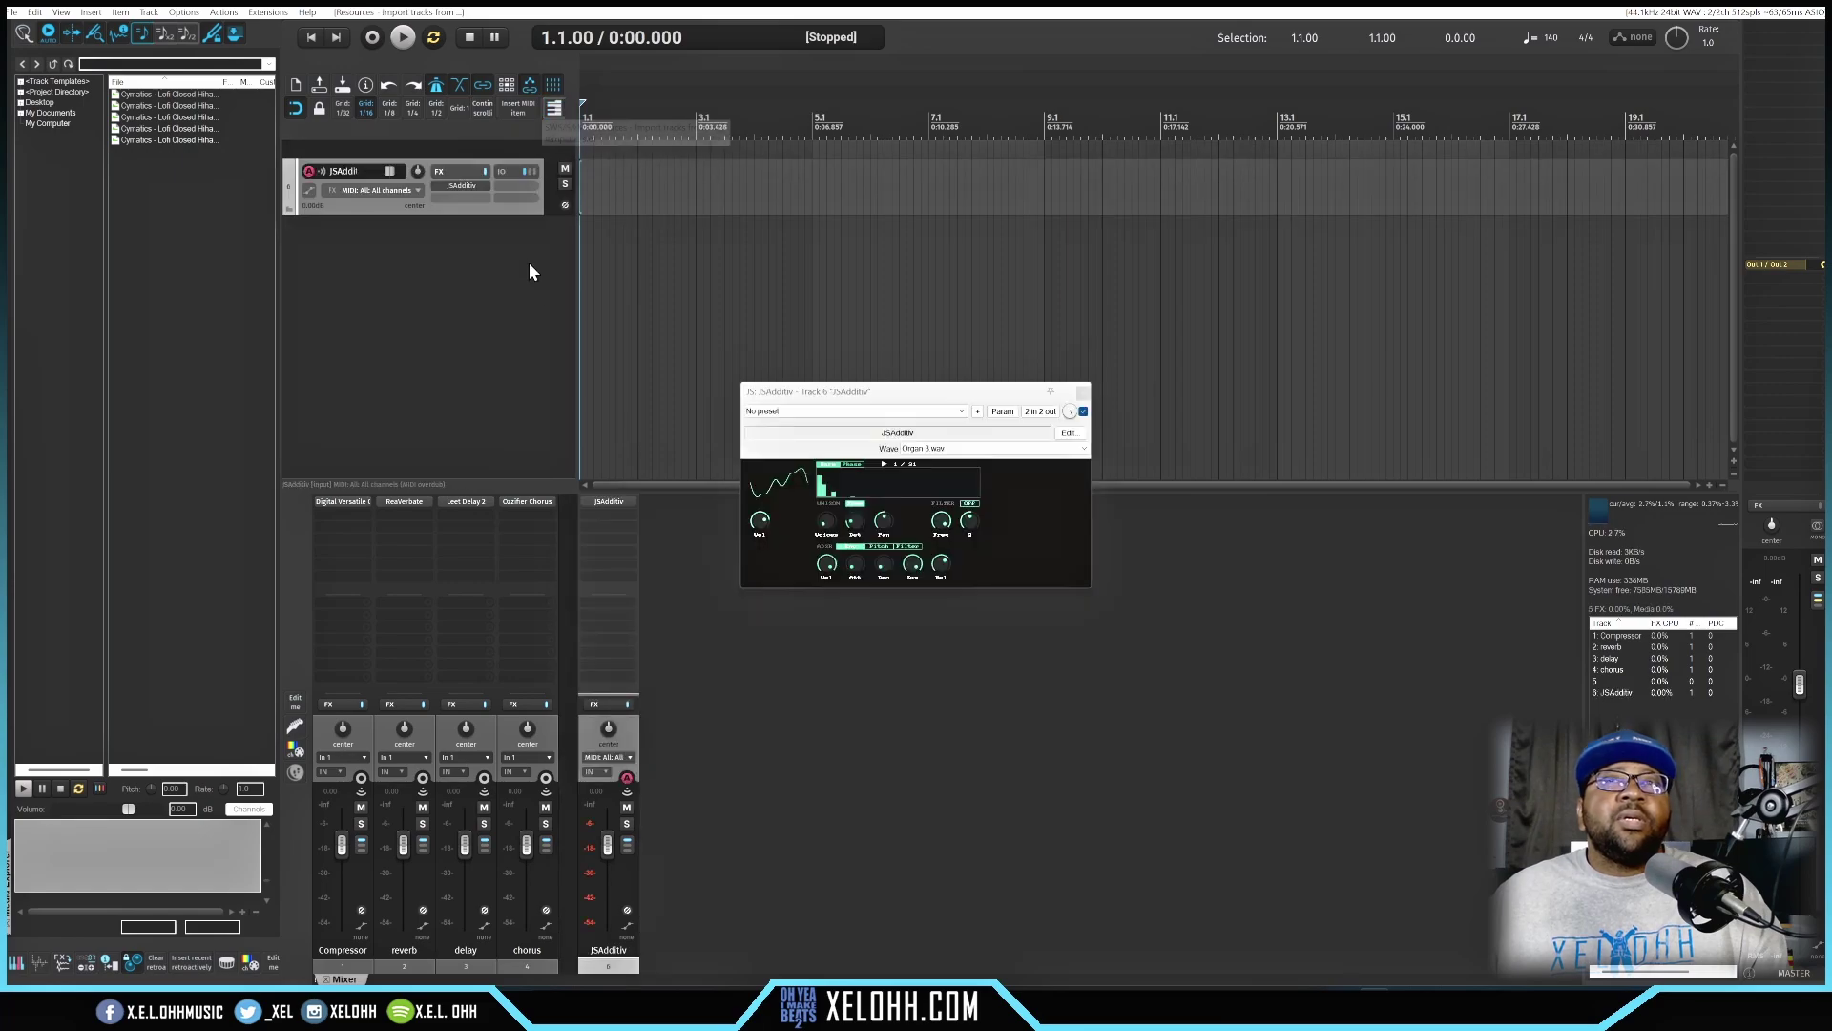